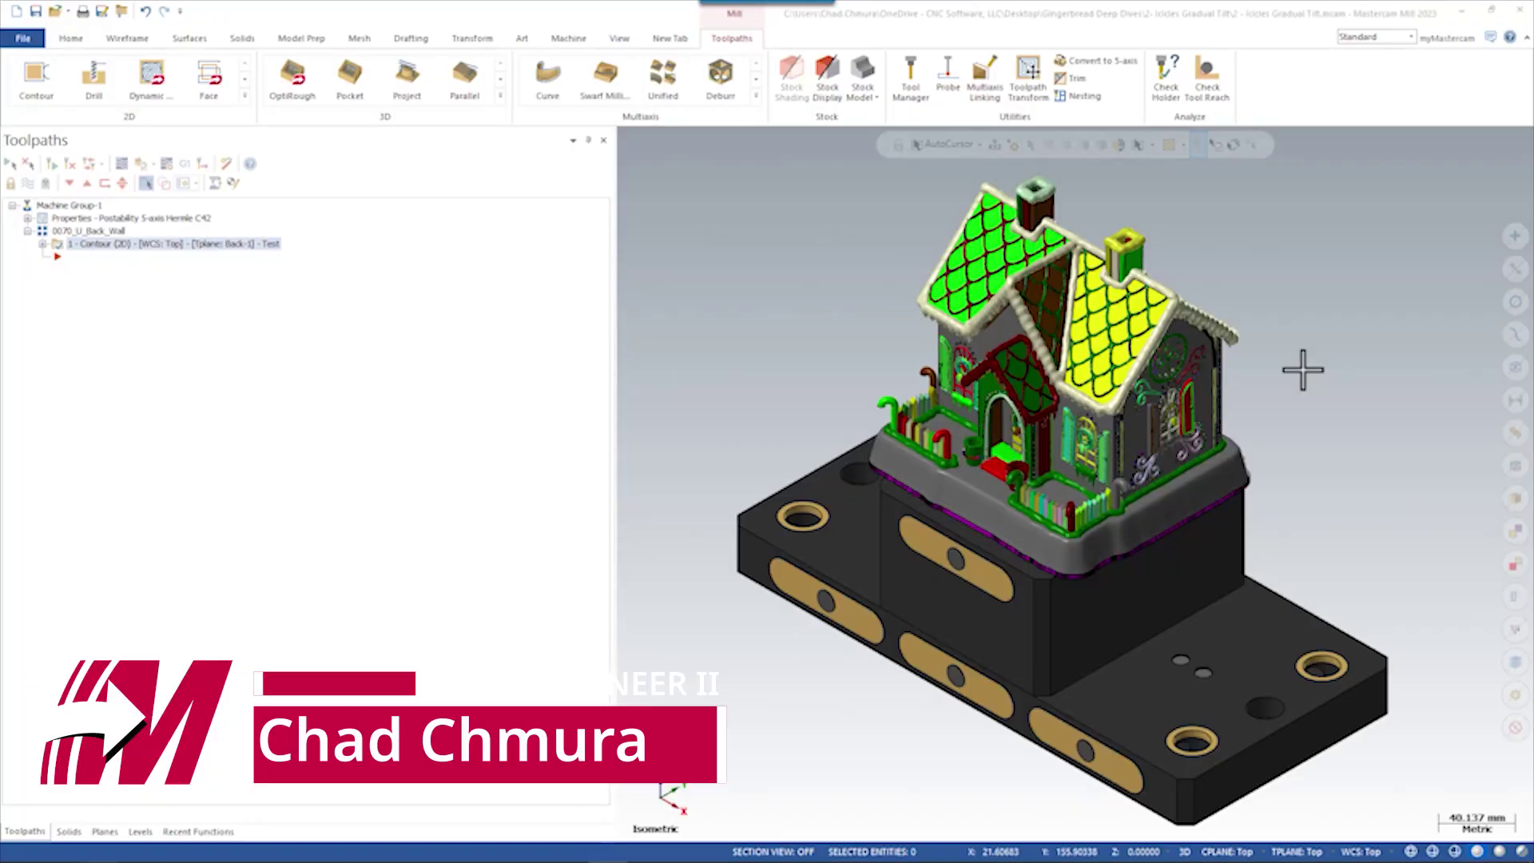
- Examine the icicles along the roof eaves on both sides of the gingerbread house's end wall
{"action": "scroll", "coordinate": [1062, 360], "scroll_direction": "up", "scroll_amount": 5}
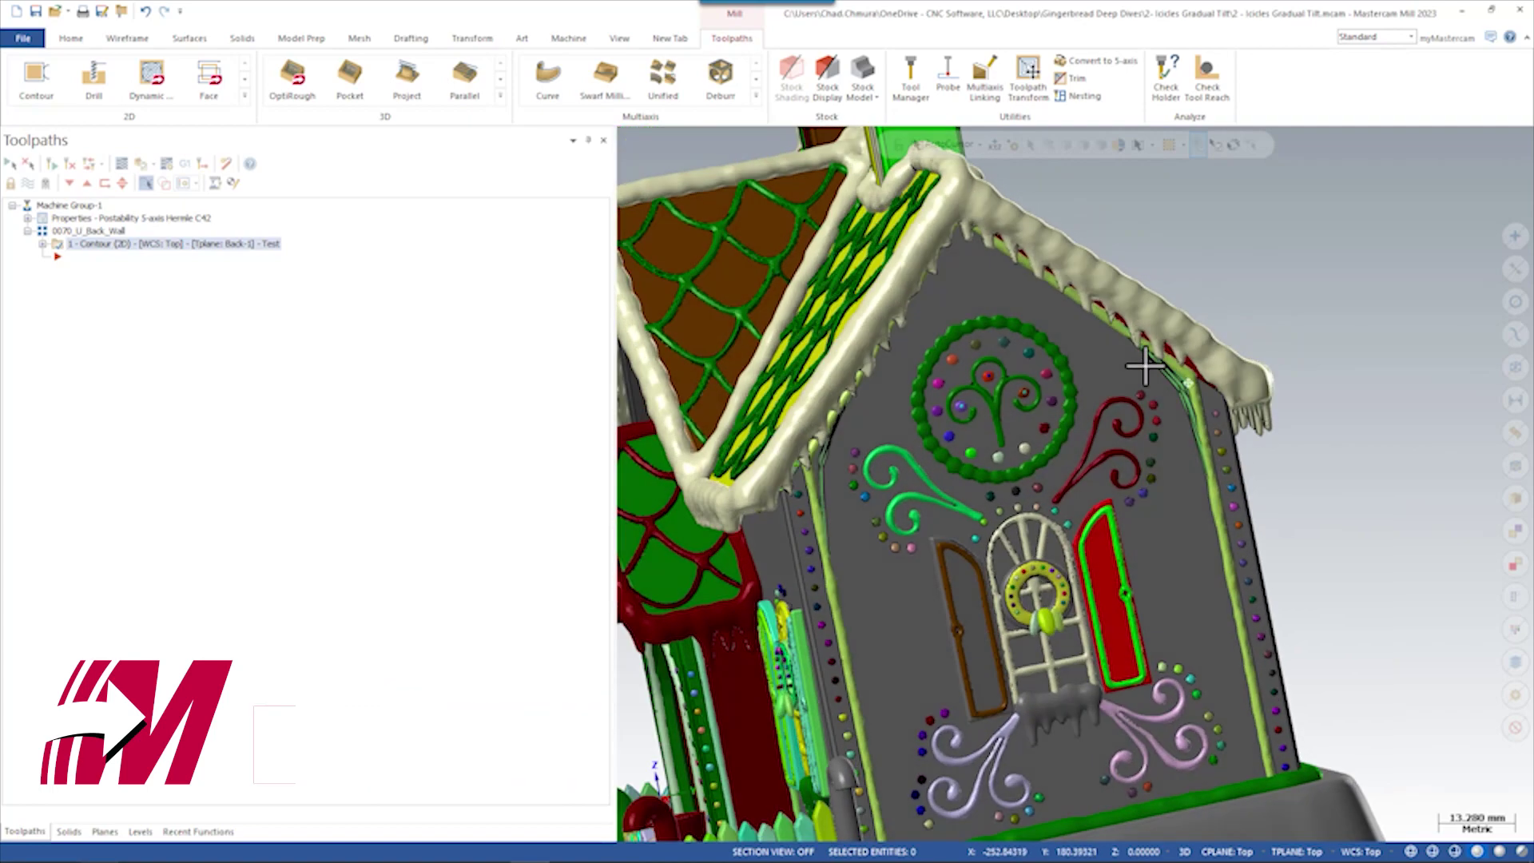
{"action": "scroll", "coordinate": [1089, 352], "scroll_direction": "down", "scroll_amount": 2}
{"action": "scroll", "coordinate": [823, 479], "scroll_direction": "up", "scroll_amount": 5}
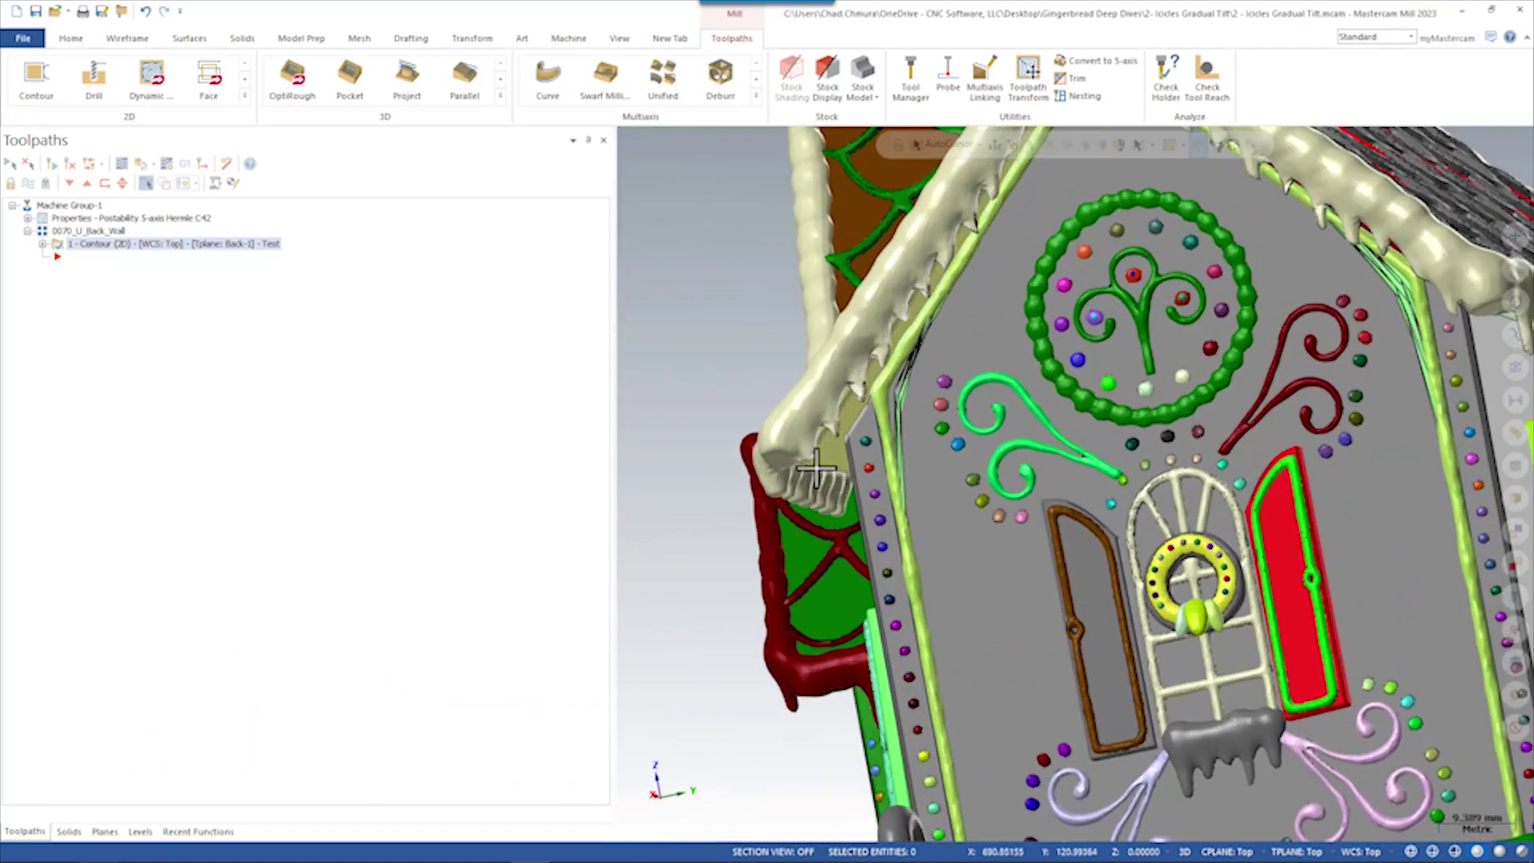
{"action": "middle_click_drag", "start_coordinate": [823, 480], "coordinate": [947, 327]}
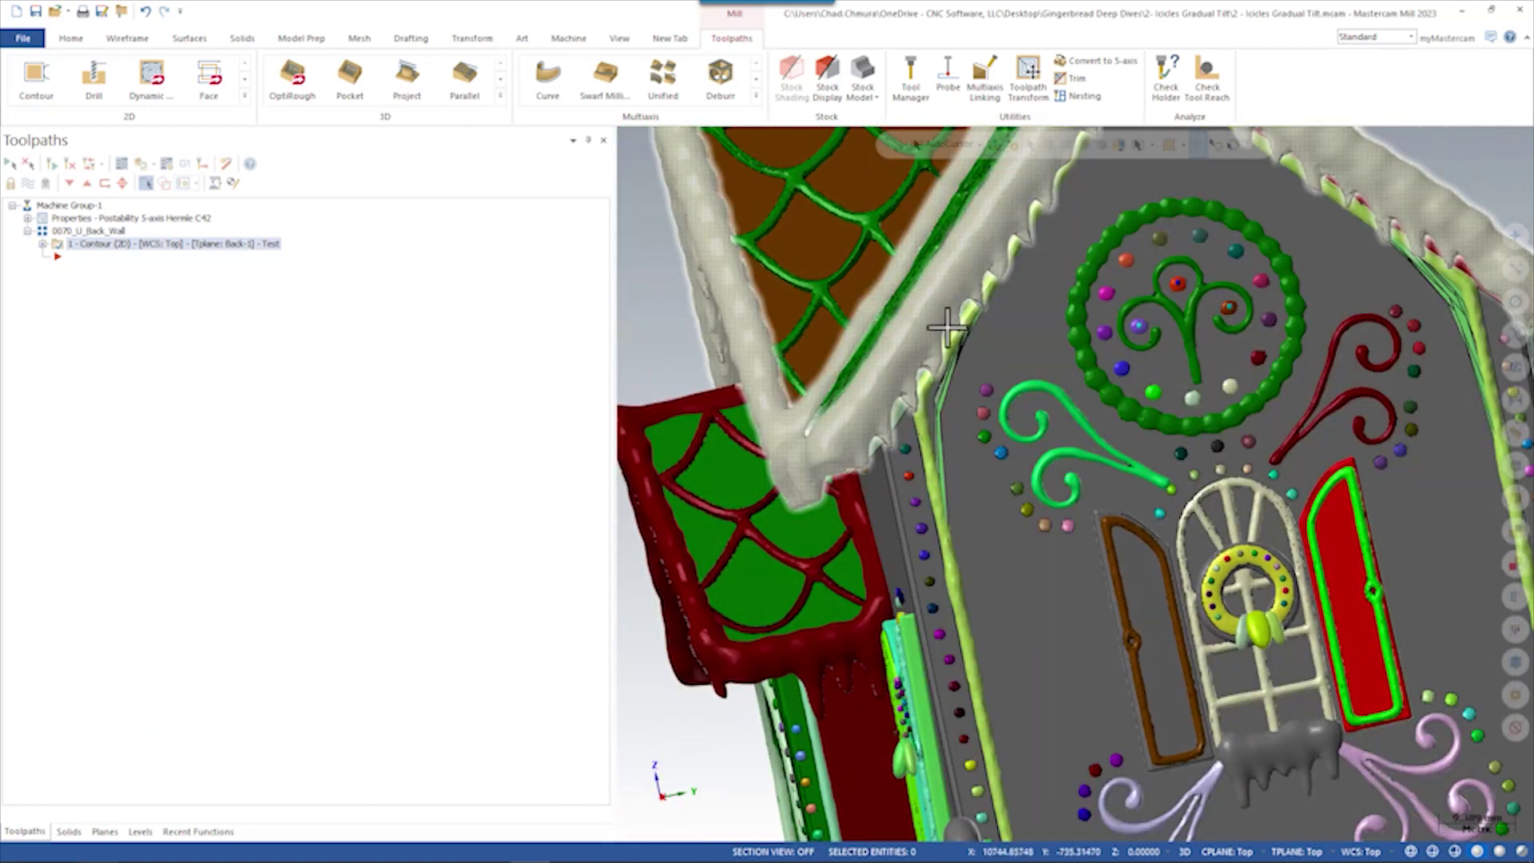
{"action": "scroll", "coordinate": [797, 472], "scroll_direction": "down", "scroll_amount": 3}
{"action": "scroll", "coordinate": [1130, 411], "scroll_direction": "up", "scroll_amount": 4}
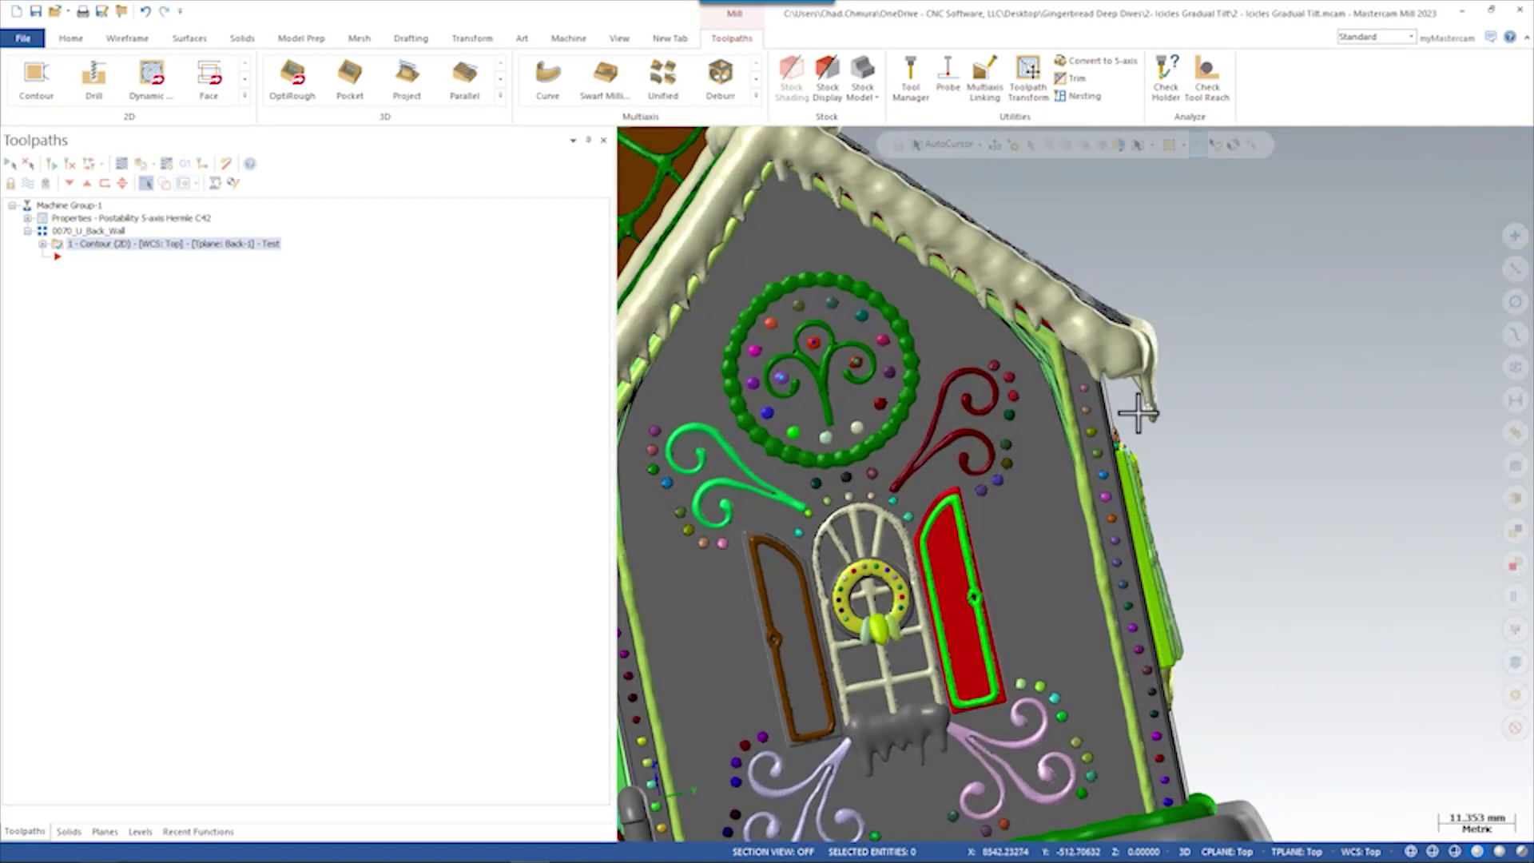
{"action": "scroll", "coordinate": [1139, 388], "scroll_direction": "up", "scroll_amount": 3}
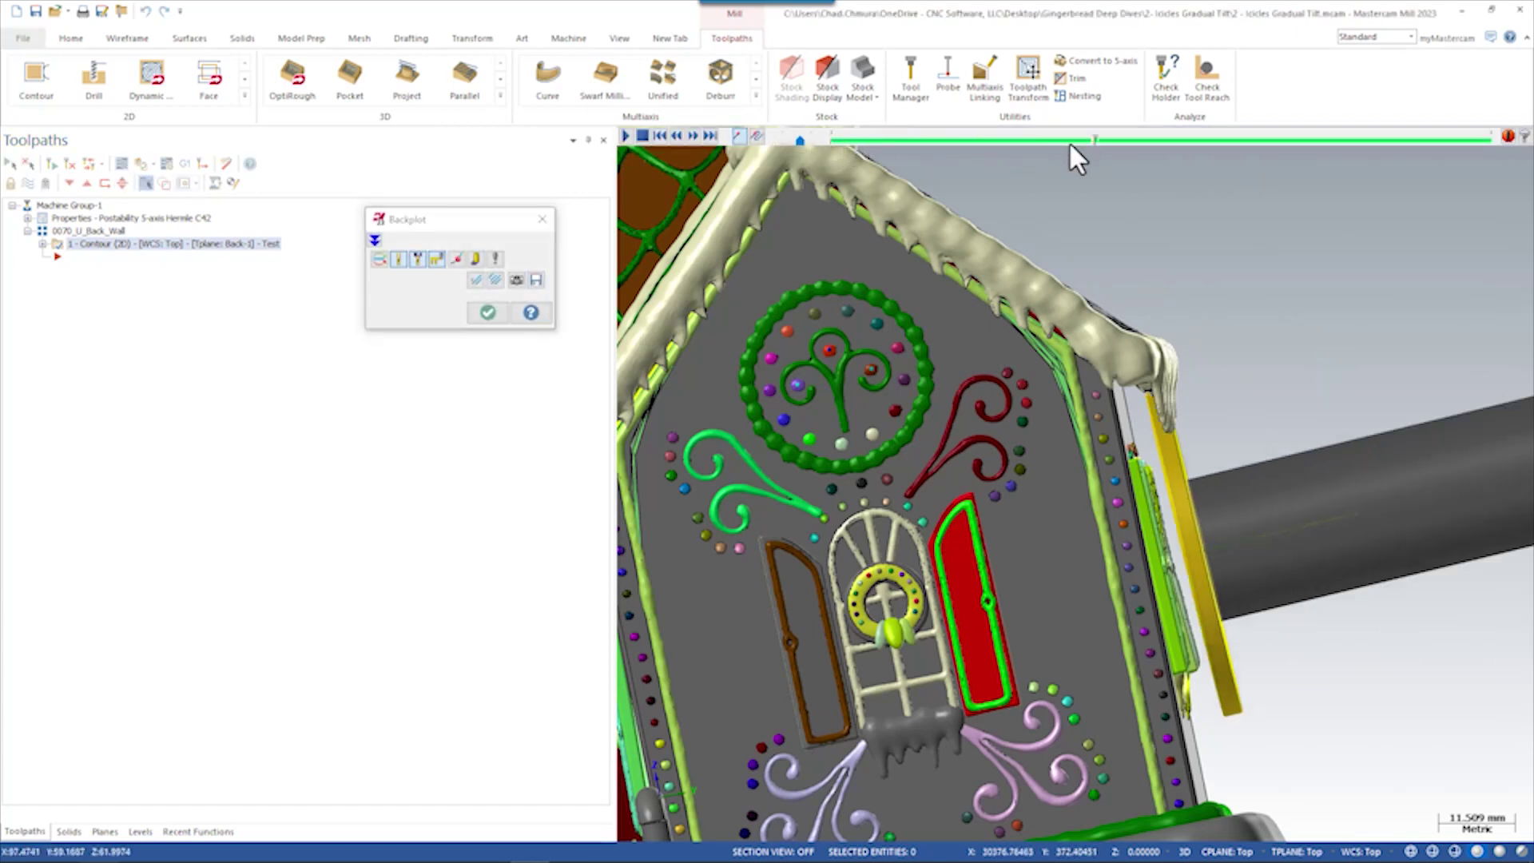
- Inspect the slotting tool's clearance beneath the icicles in the right-side view of the backplot, and close the backplot
{"action": "key", "text": "alt+3"}
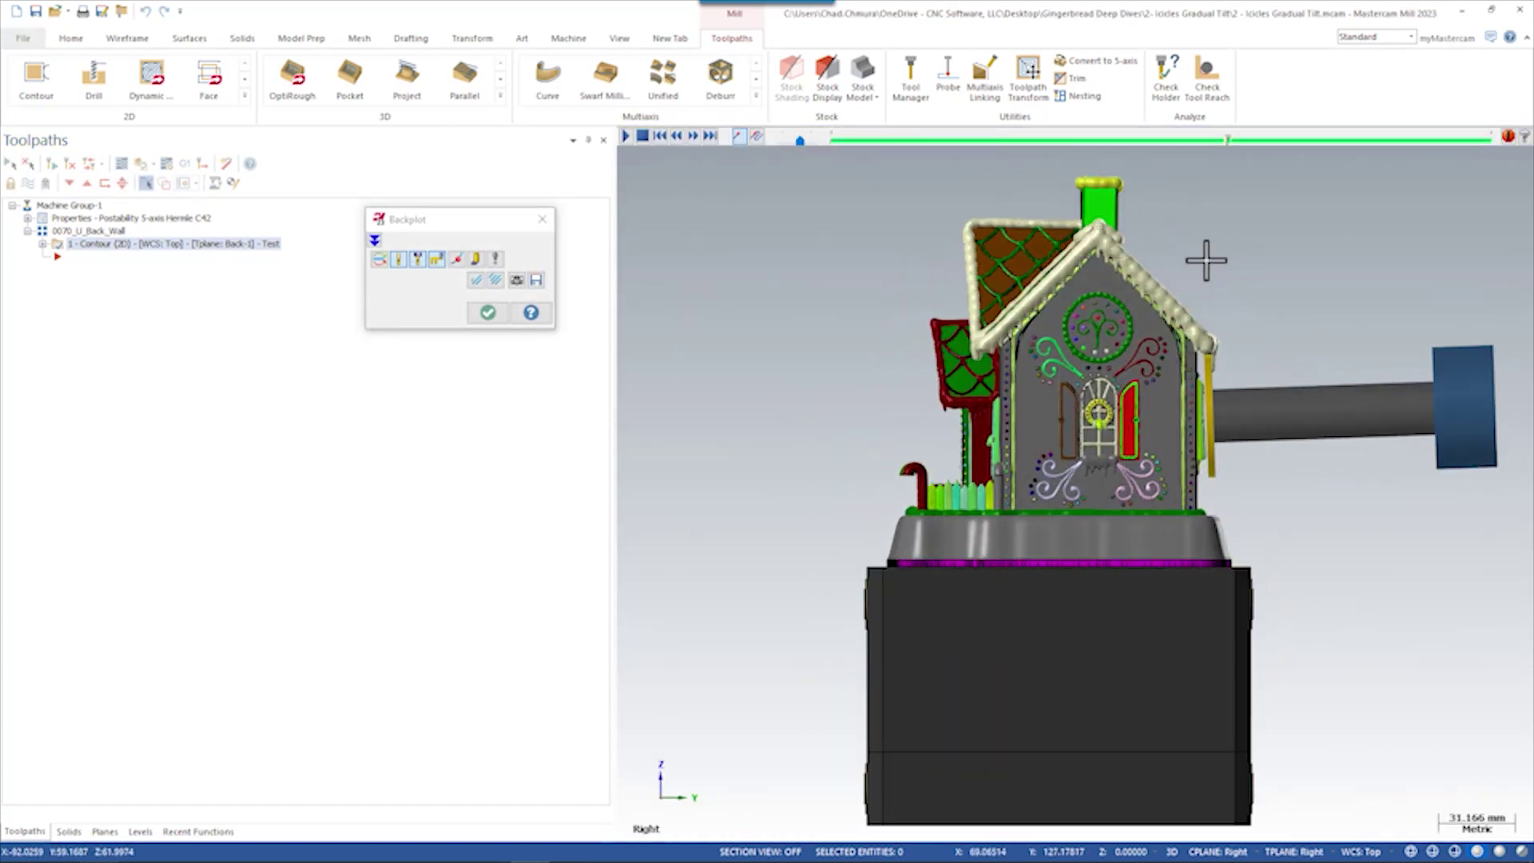
{"action": "scroll", "coordinate": [1251, 361], "scroll_direction": "up", "scroll_amount": 5}
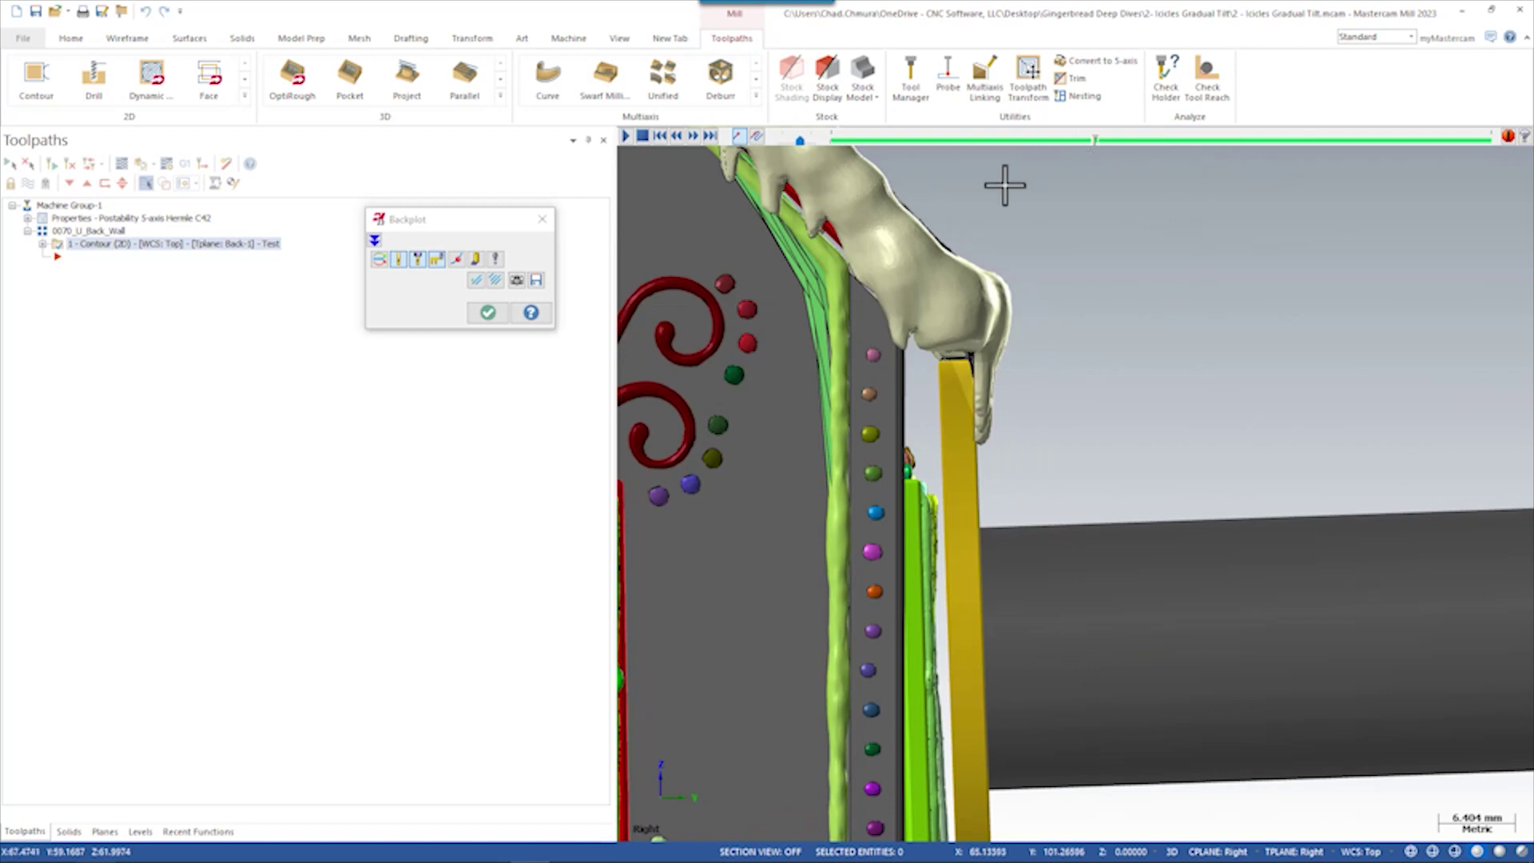
{"action": "key", "text": "Up"}
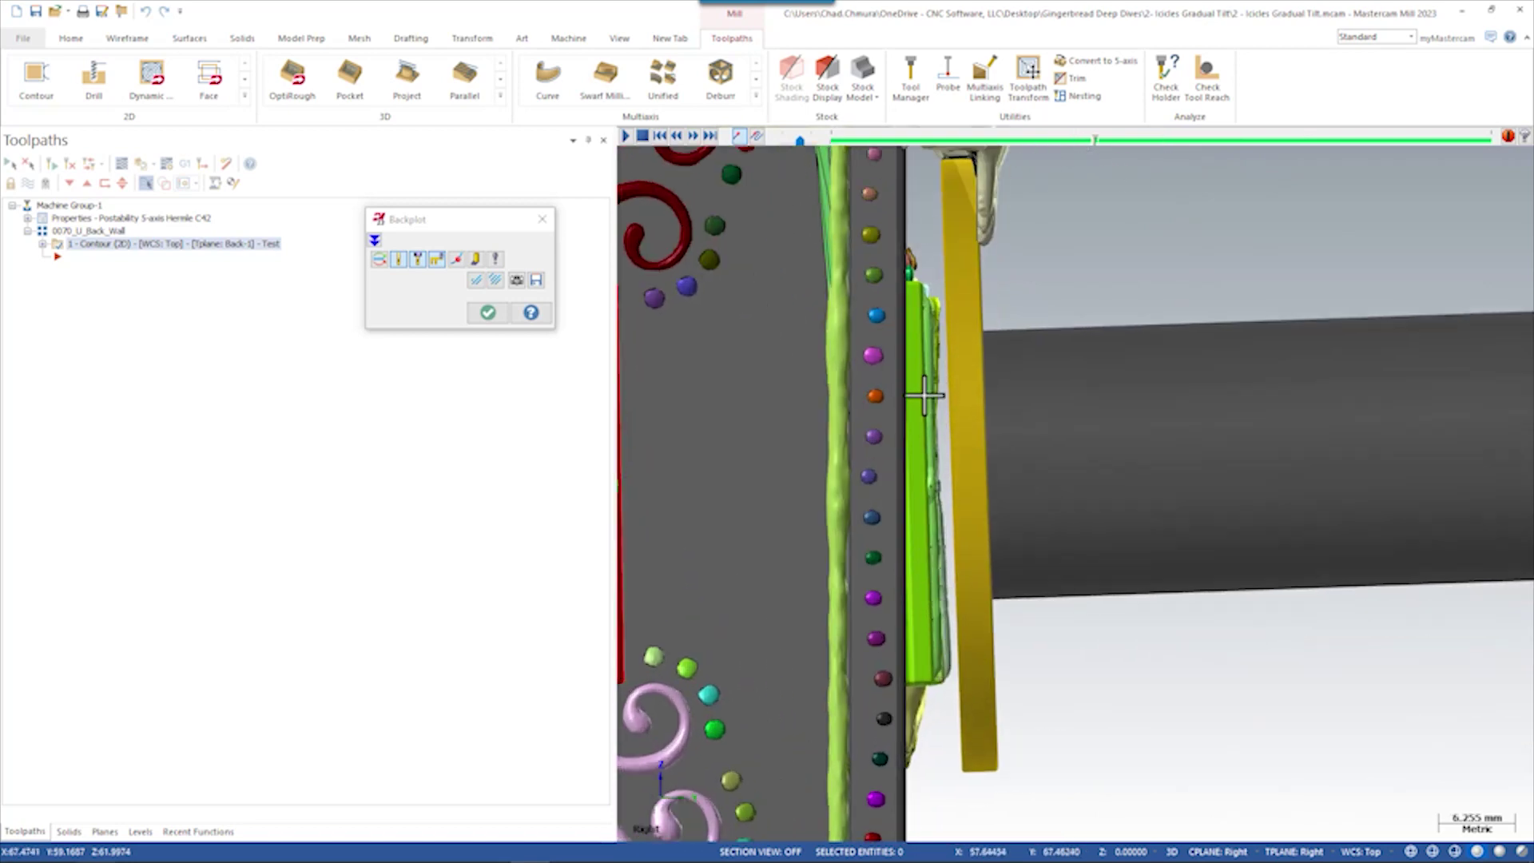
{"action": "scroll", "coordinate": [958, 274], "scroll_direction": "down", "scroll_amount": 2}
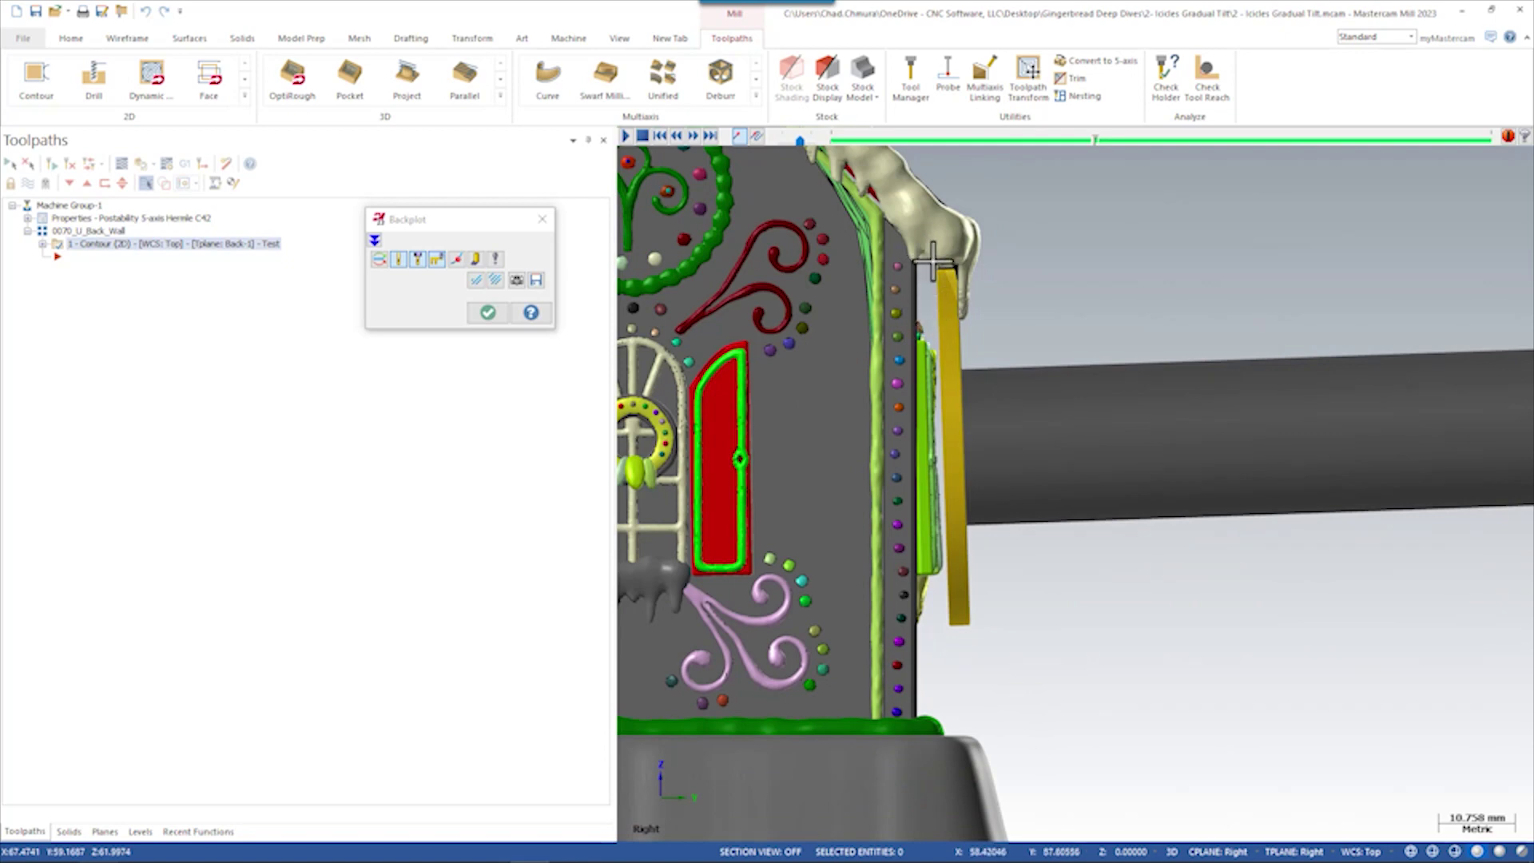
{"action": "left_click", "coordinate": [487, 313]}
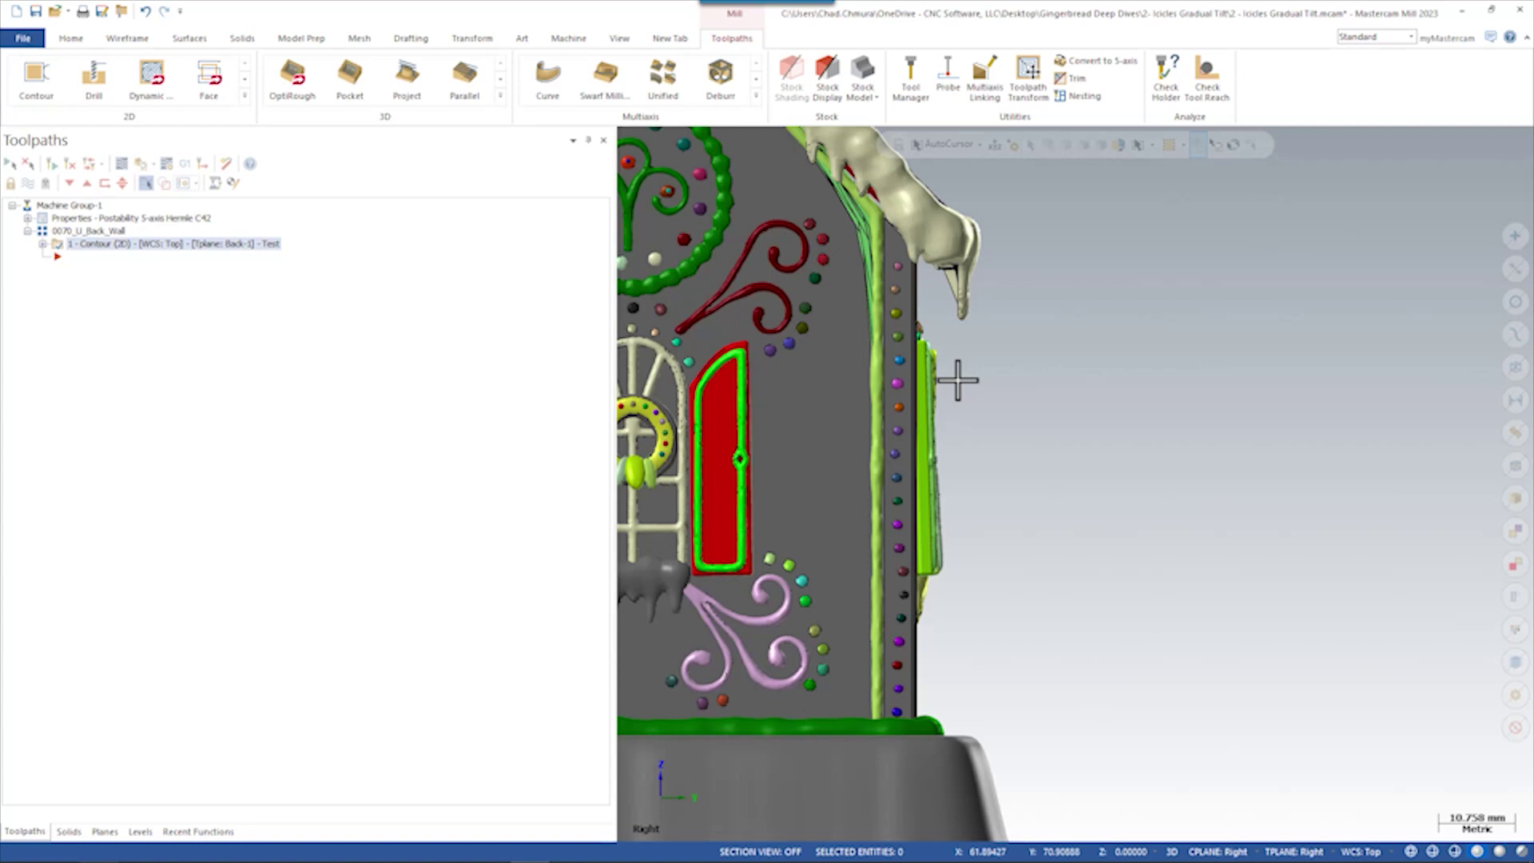
- Show level 3006, Icicle Undercut Geo, and make it the active level
{"action": "left_click", "coordinate": [139, 832]}
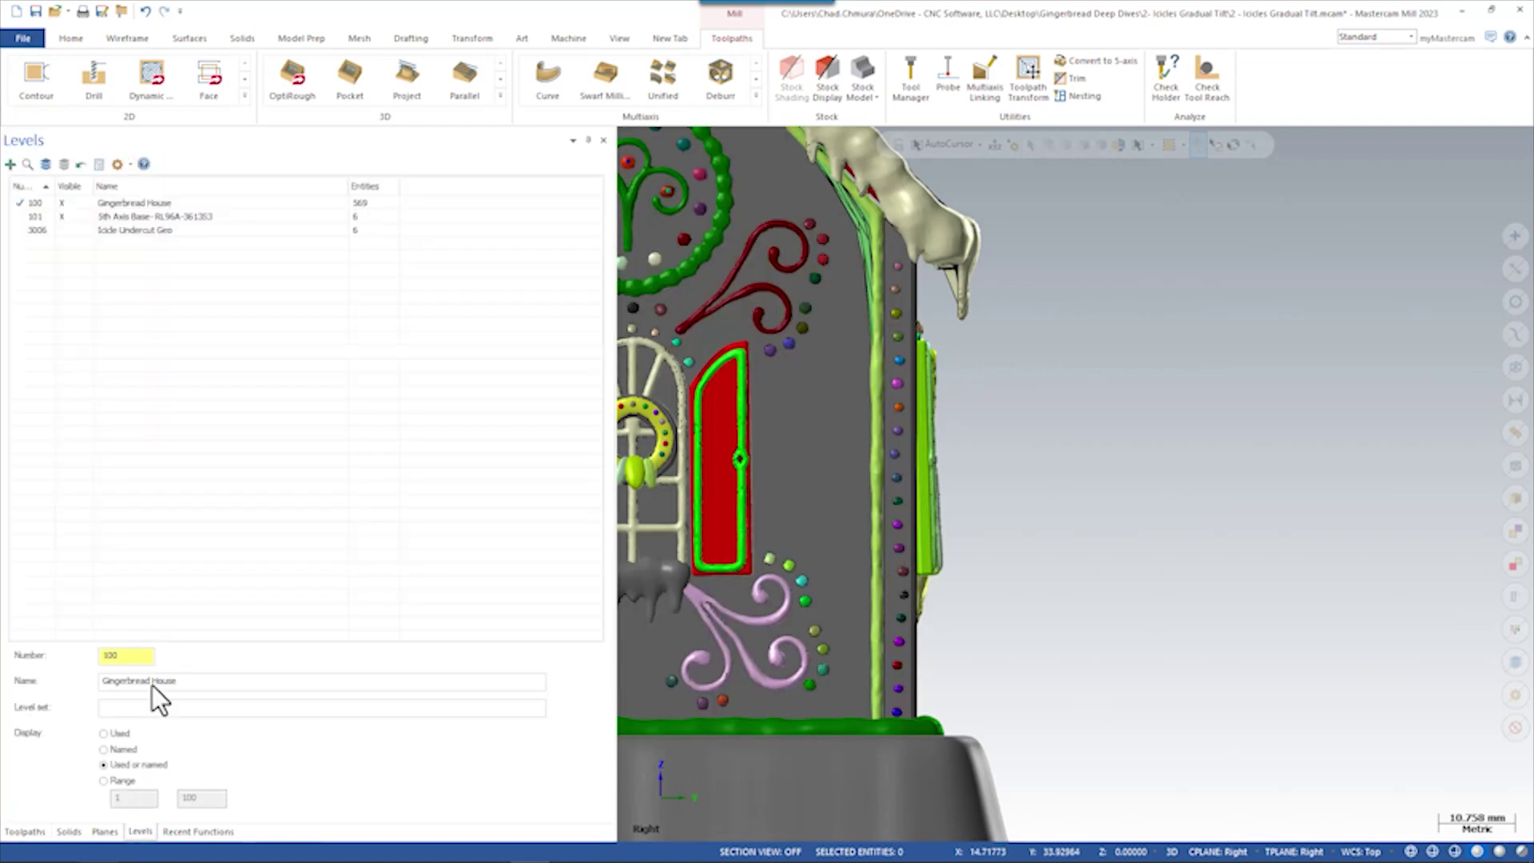
{"action": "left_click", "coordinate": [72, 231]}
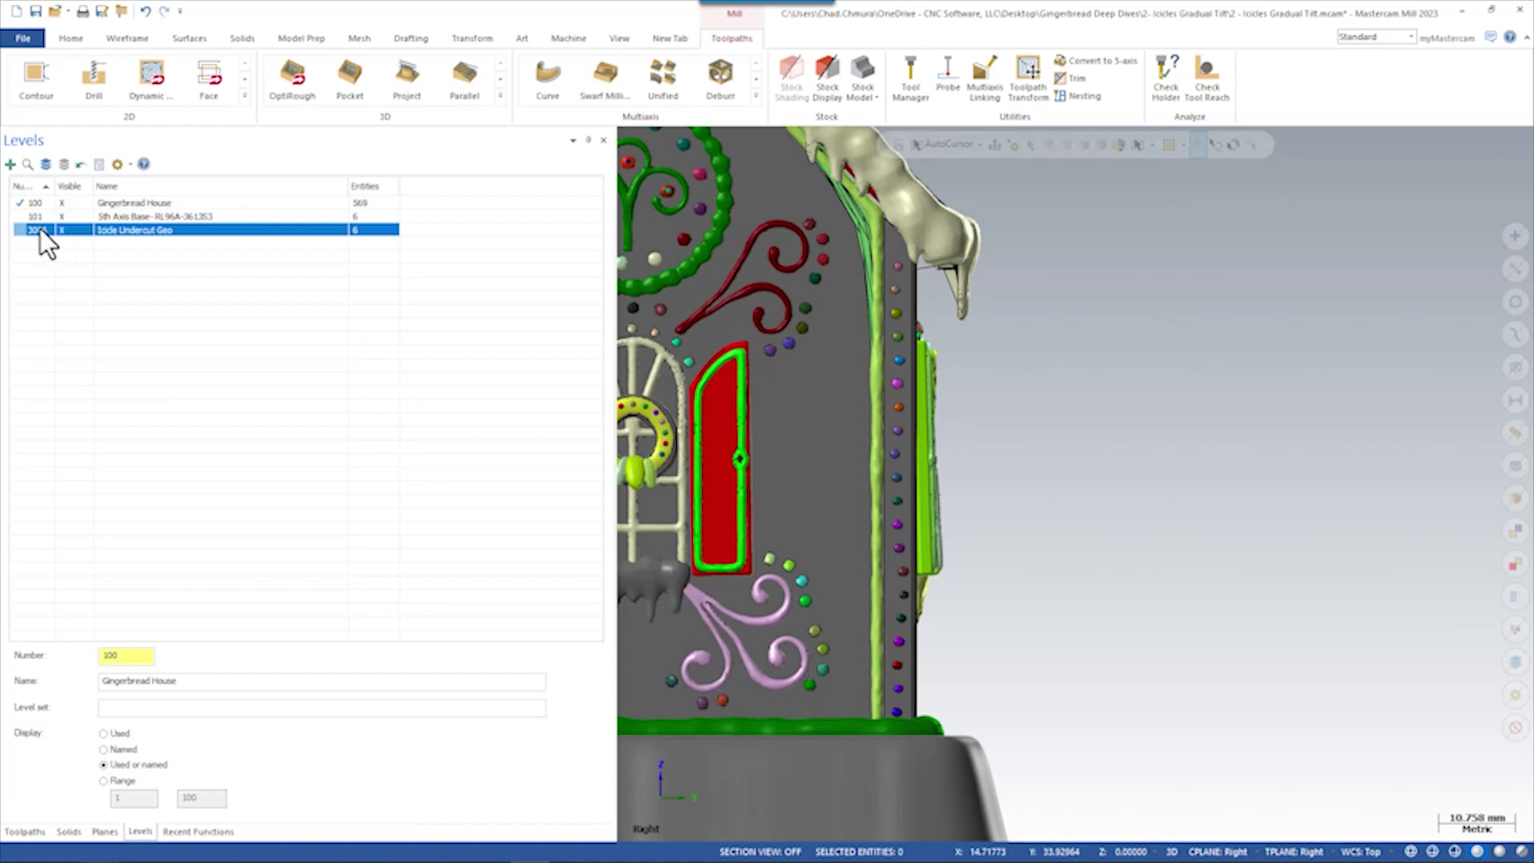
{"action": "scroll", "coordinate": [848, 376], "scroll_direction": "down", "scroll_amount": 5}
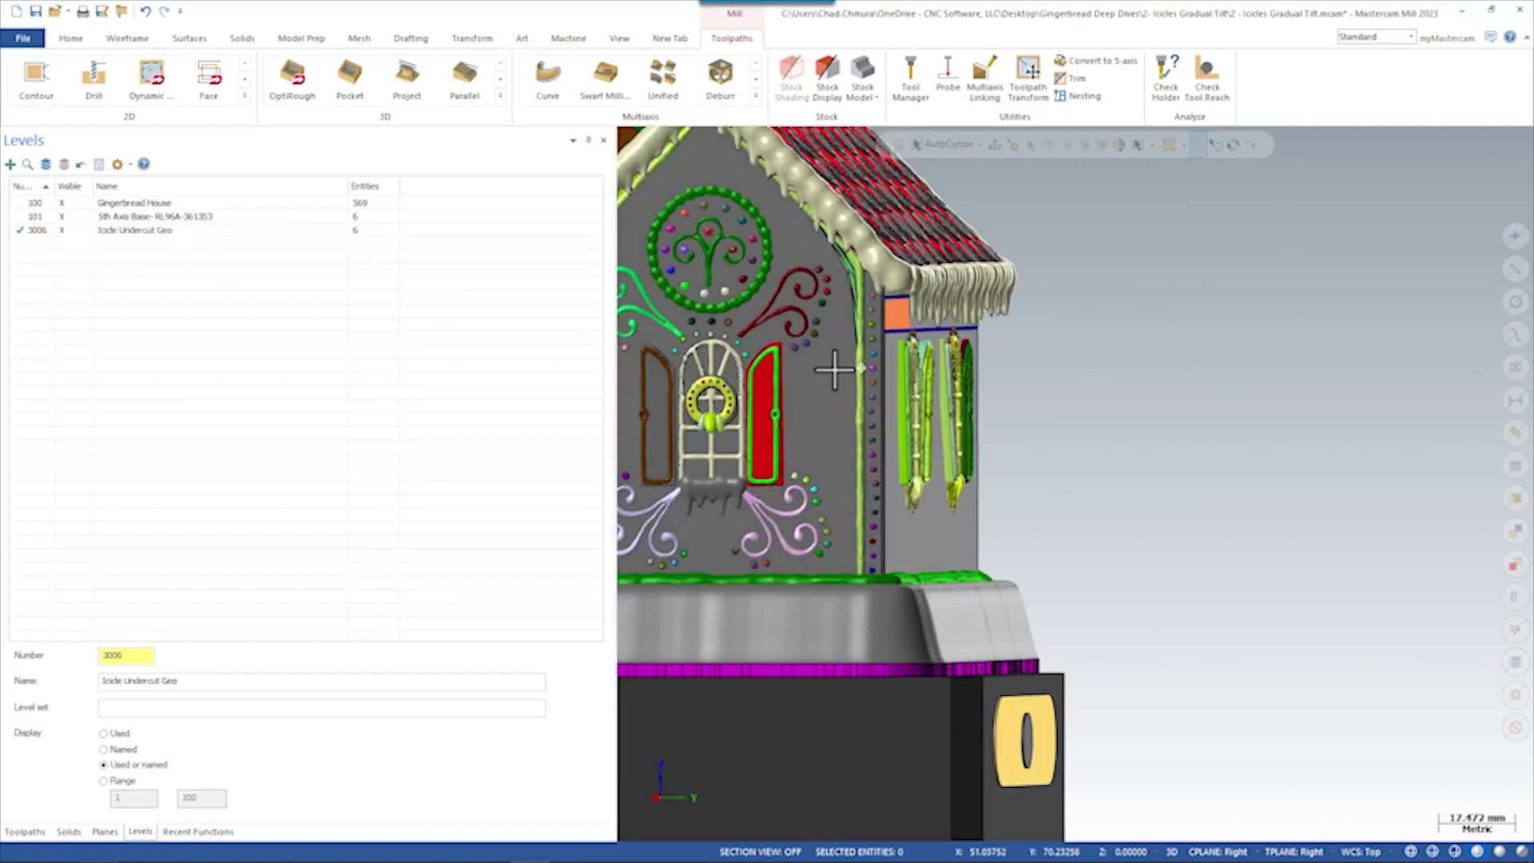
{"action": "scroll", "coordinate": [975, 328], "scroll_direction": "up", "scroll_amount": 6}
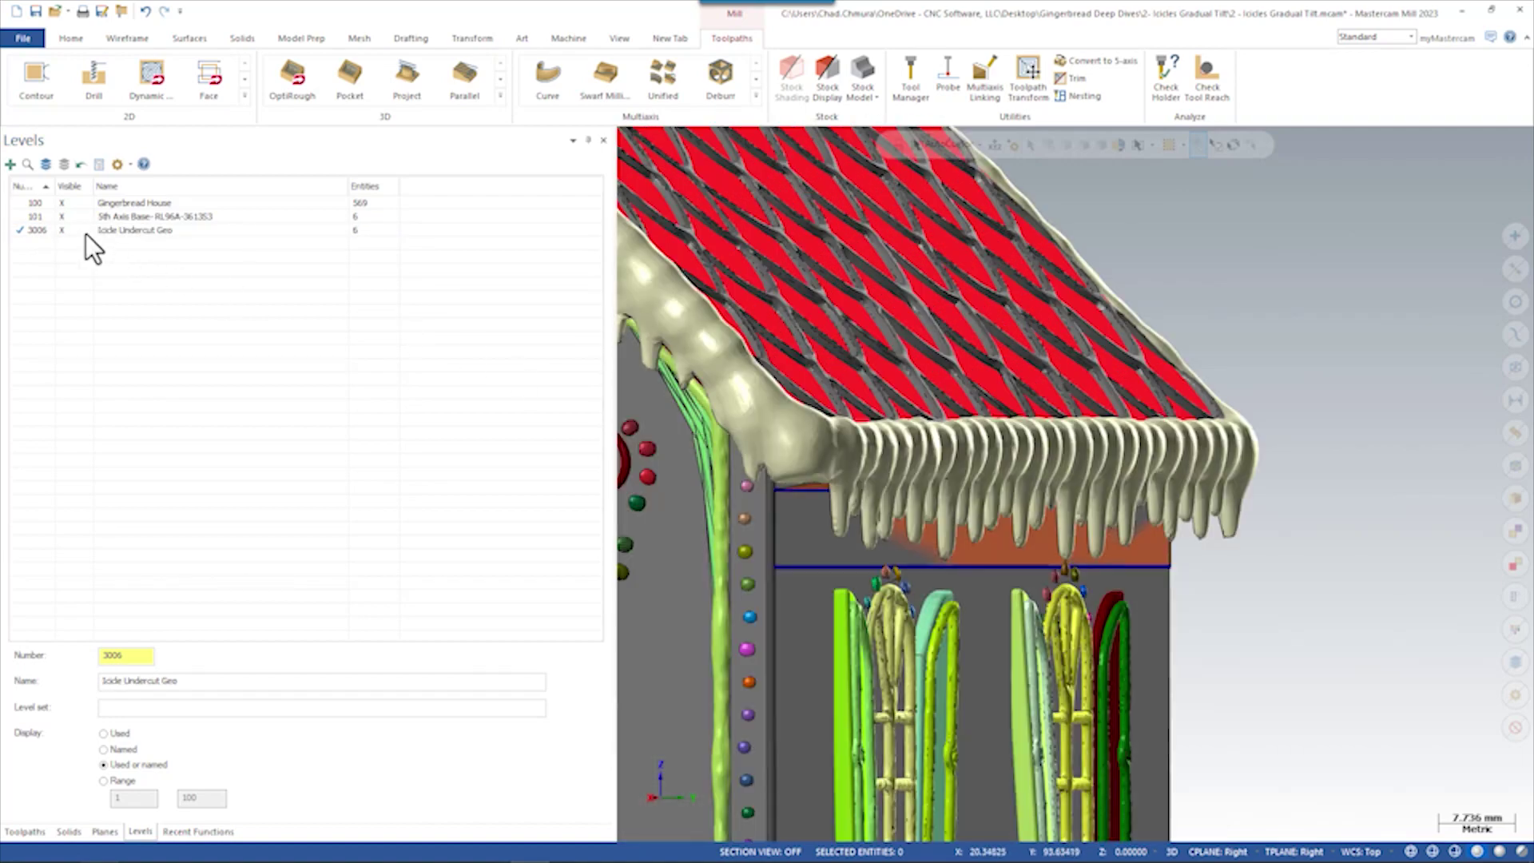
- Compare the undercut surfaces with the house model and hide the Gingerbread House level to isolate them
{"action": "left_click", "coordinate": [62, 205]}
{"action": "mouse_move", "coordinate": [944, 523]}
{"action": "middle_mouse_down"}
{"action": "mouse_move", "coordinate": [959, 514]}
{"action": "mouse_move", "coordinate": [945, 520]}
{"action": "middle_mouse_up"}
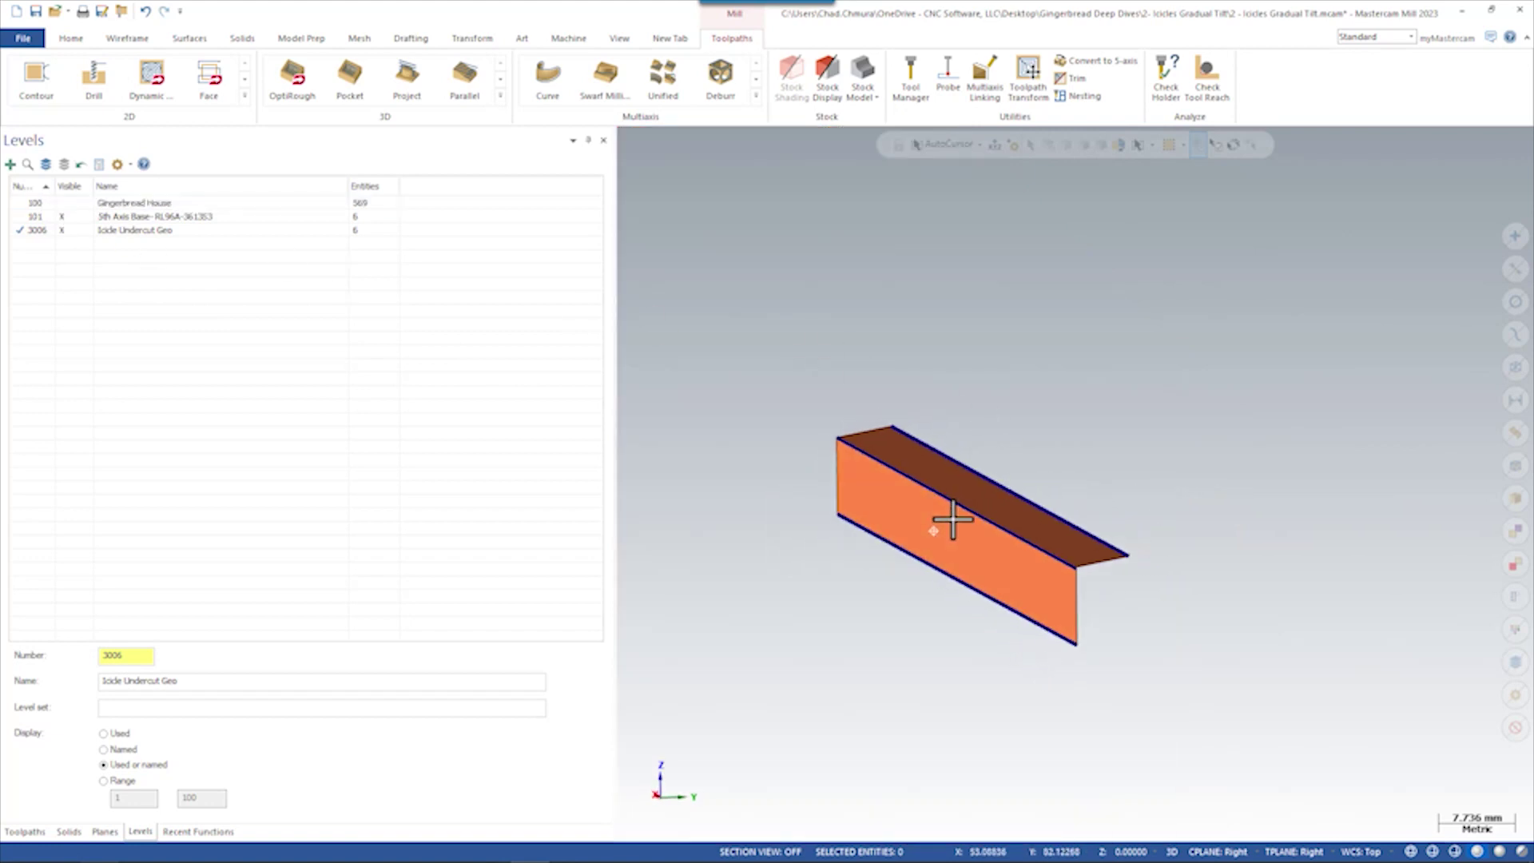
{"action": "left_click", "coordinate": [62, 203]}
{"action": "mouse_move", "coordinate": [943, 450]}
{"action": "middle_mouse_down"}
{"action": "mouse_move", "coordinate": [977, 451]}
{"action": "mouse_move", "coordinate": [931, 444]}
{"action": "middle_mouse_up"}
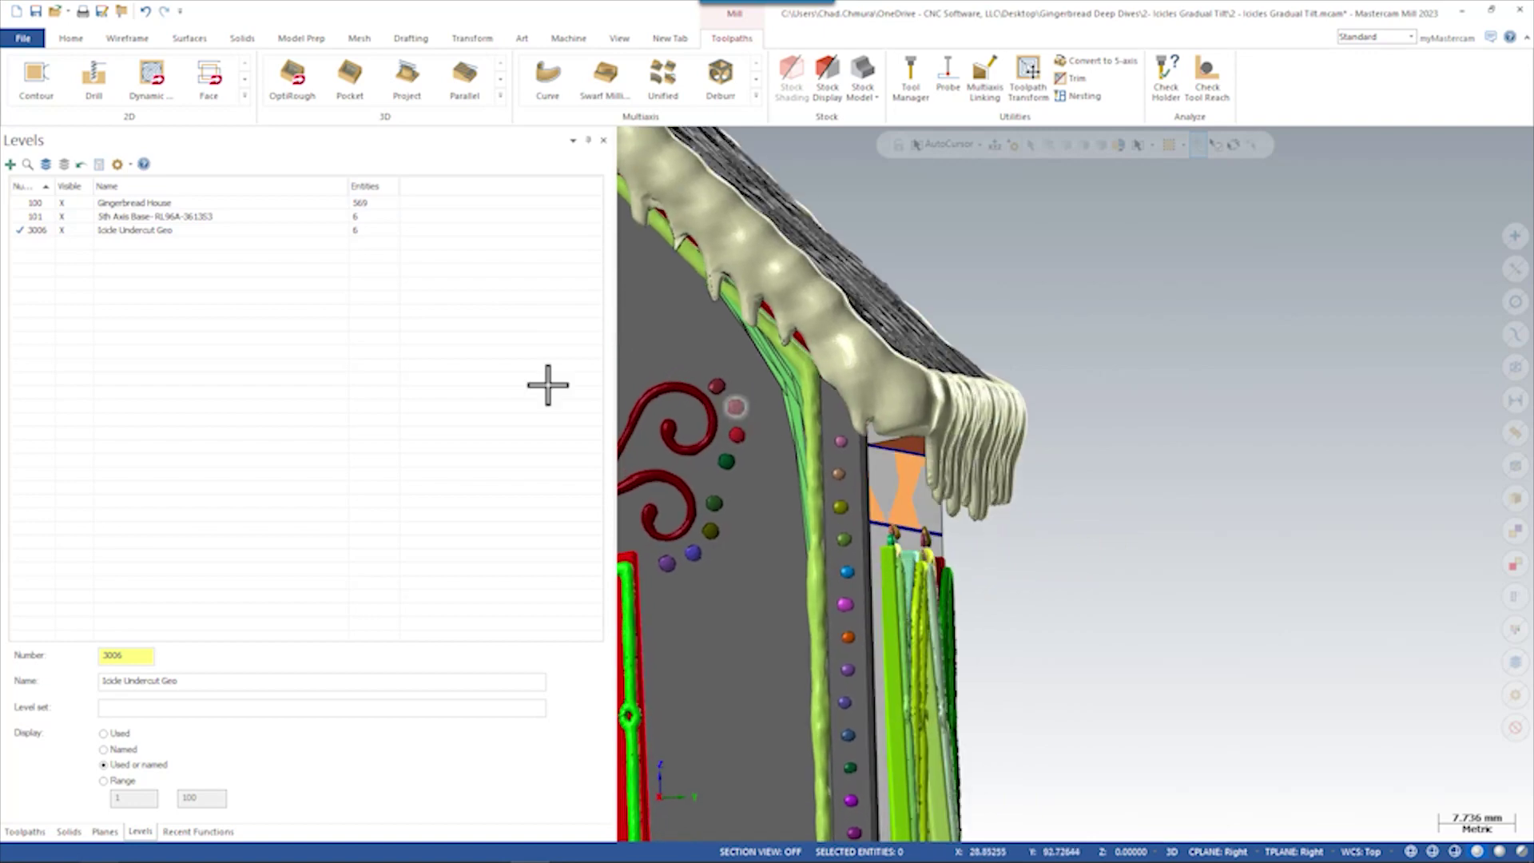
{"action": "left_click", "coordinate": [63, 204]}
{"action": "middle_click_drag", "start_coordinate": [887, 444], "coordinate": [817, 421]}
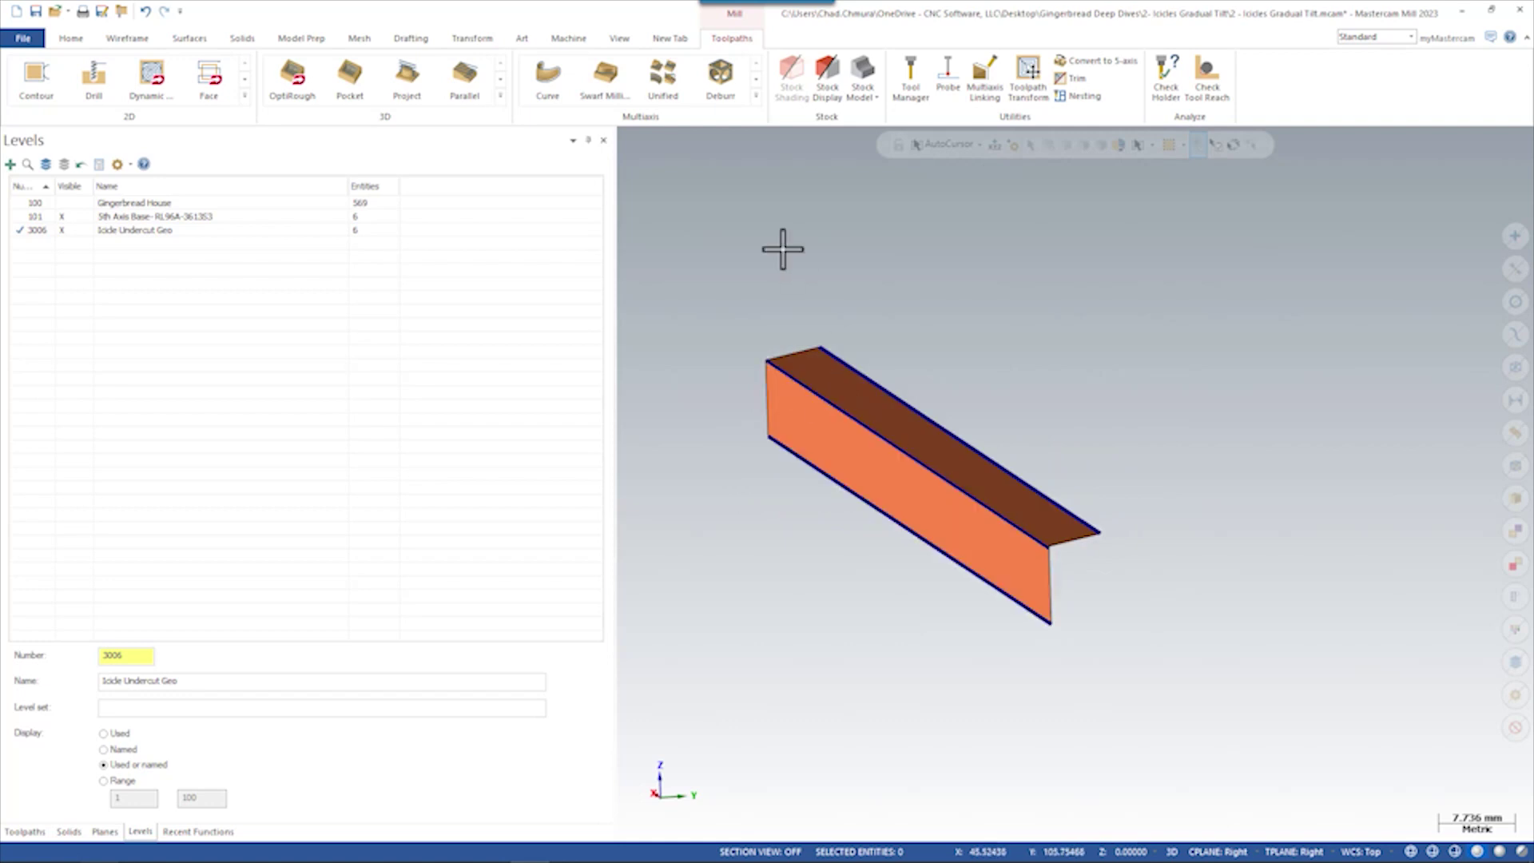
- Create a Unified multiaxis toolpath using the 40MM_Slotting tool
{"action": "left_click", "coordinate": [756, 98]}
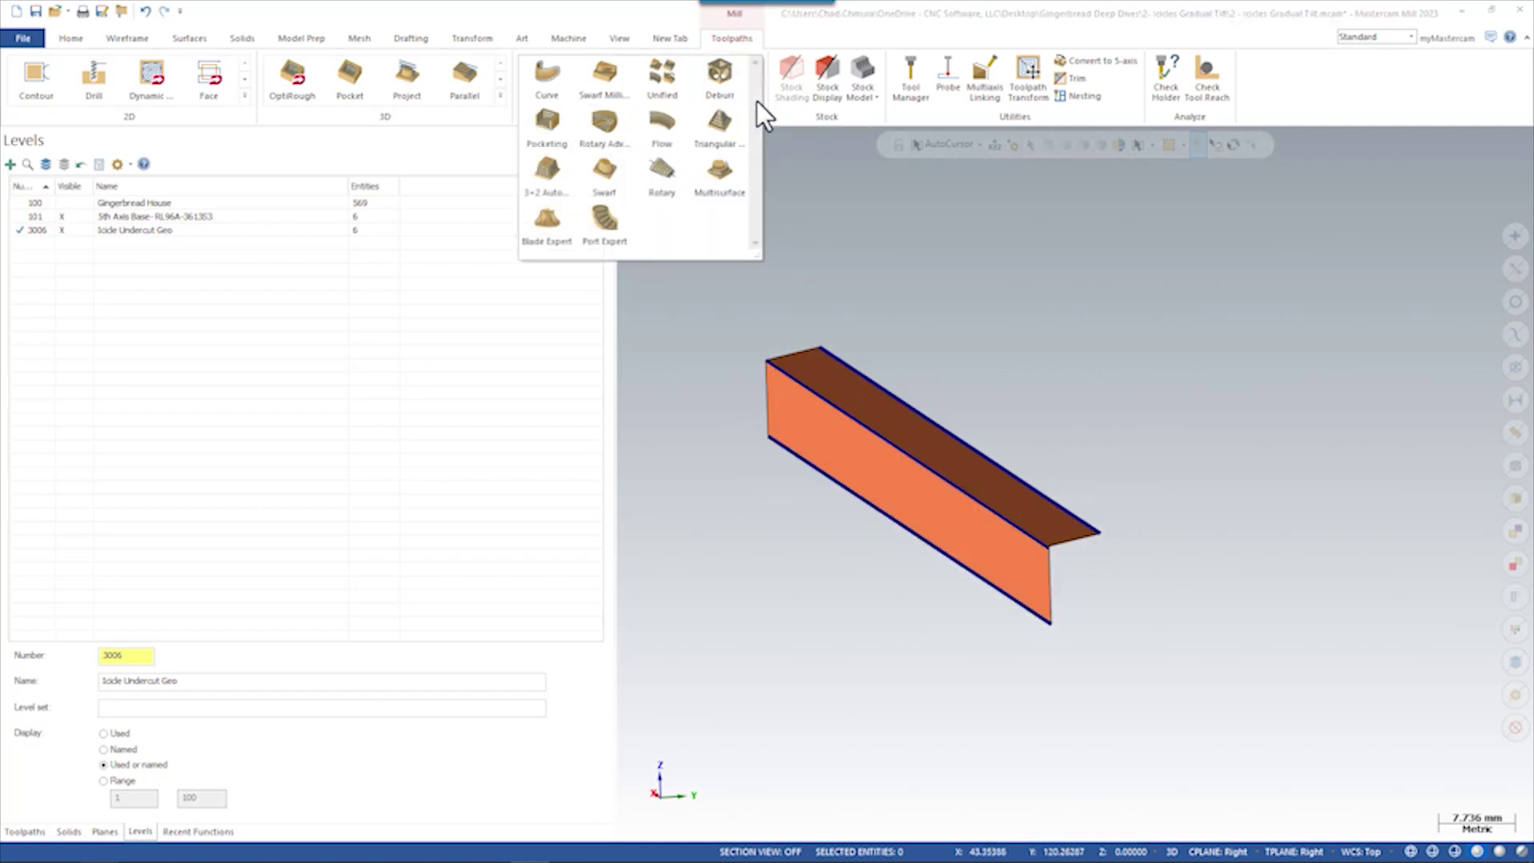
{"action": "left_click", "coordinate": [654, 89]}
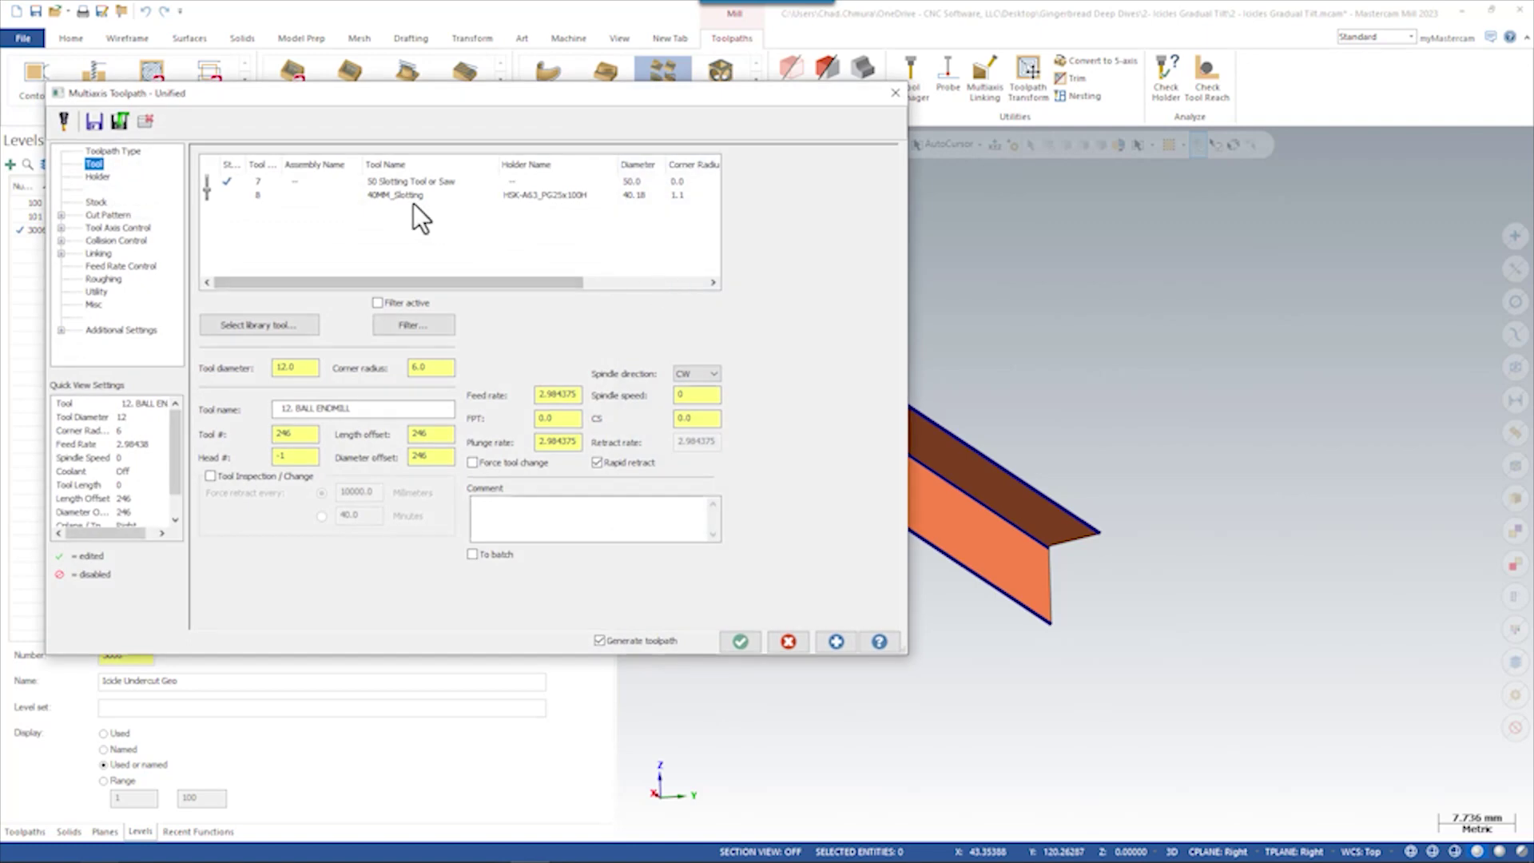
{"action": "left_click", "coordinate": [382, 195]}
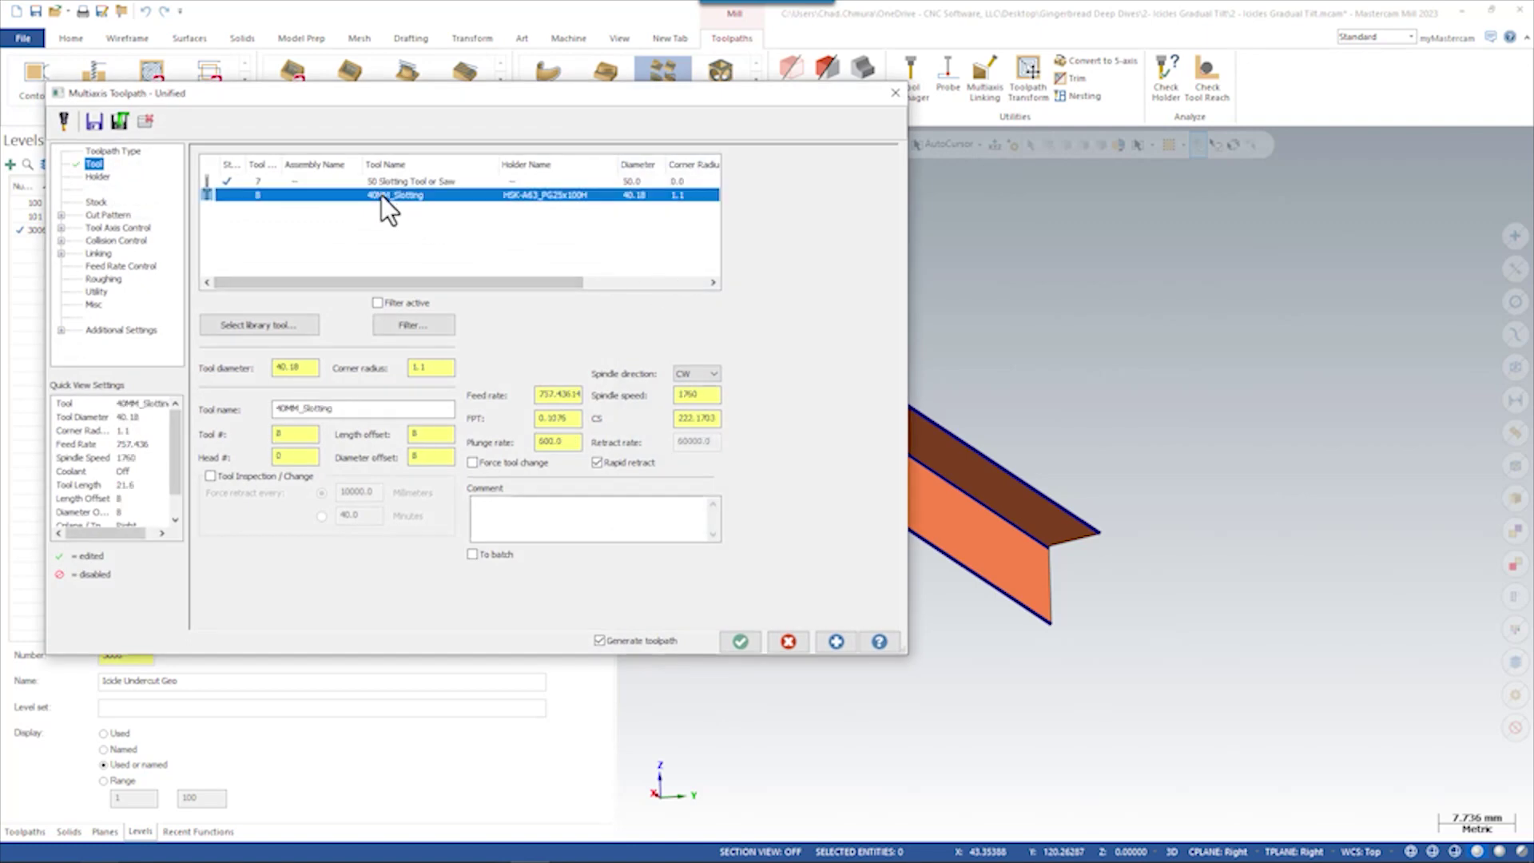
- Assign the upper undercut face as the machining geometry in the toolpath's cut pattern
{"action": "left_click", "coordinate": [97, 214]}
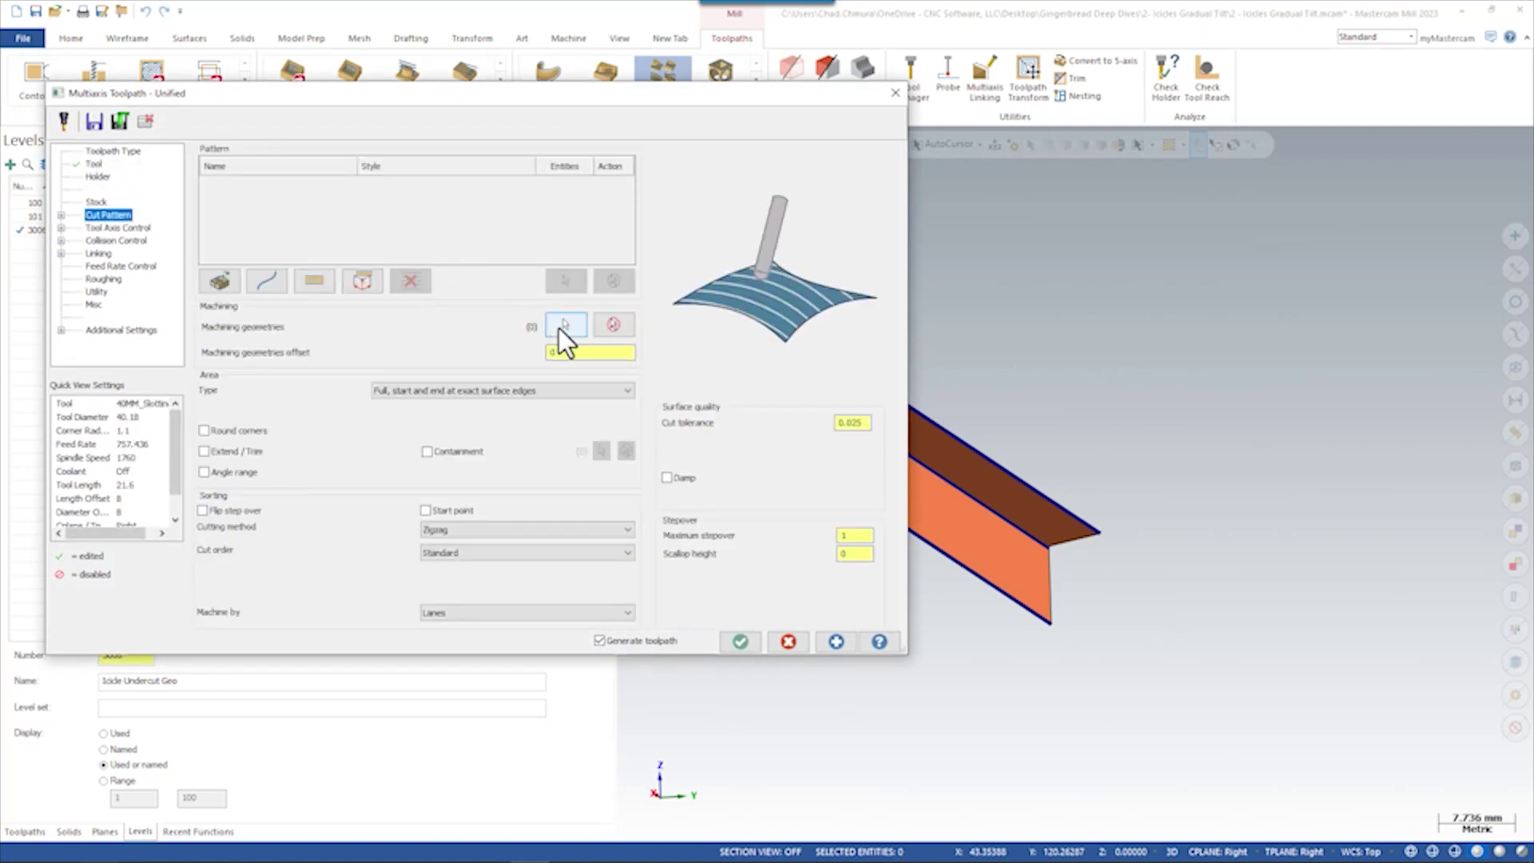
{"action": "left_click", "coordinate": [564, 324]}
{"action": "scroll", "coordinate": [914, 425], "scroll_direction": "up", "scroll_amount": 2}
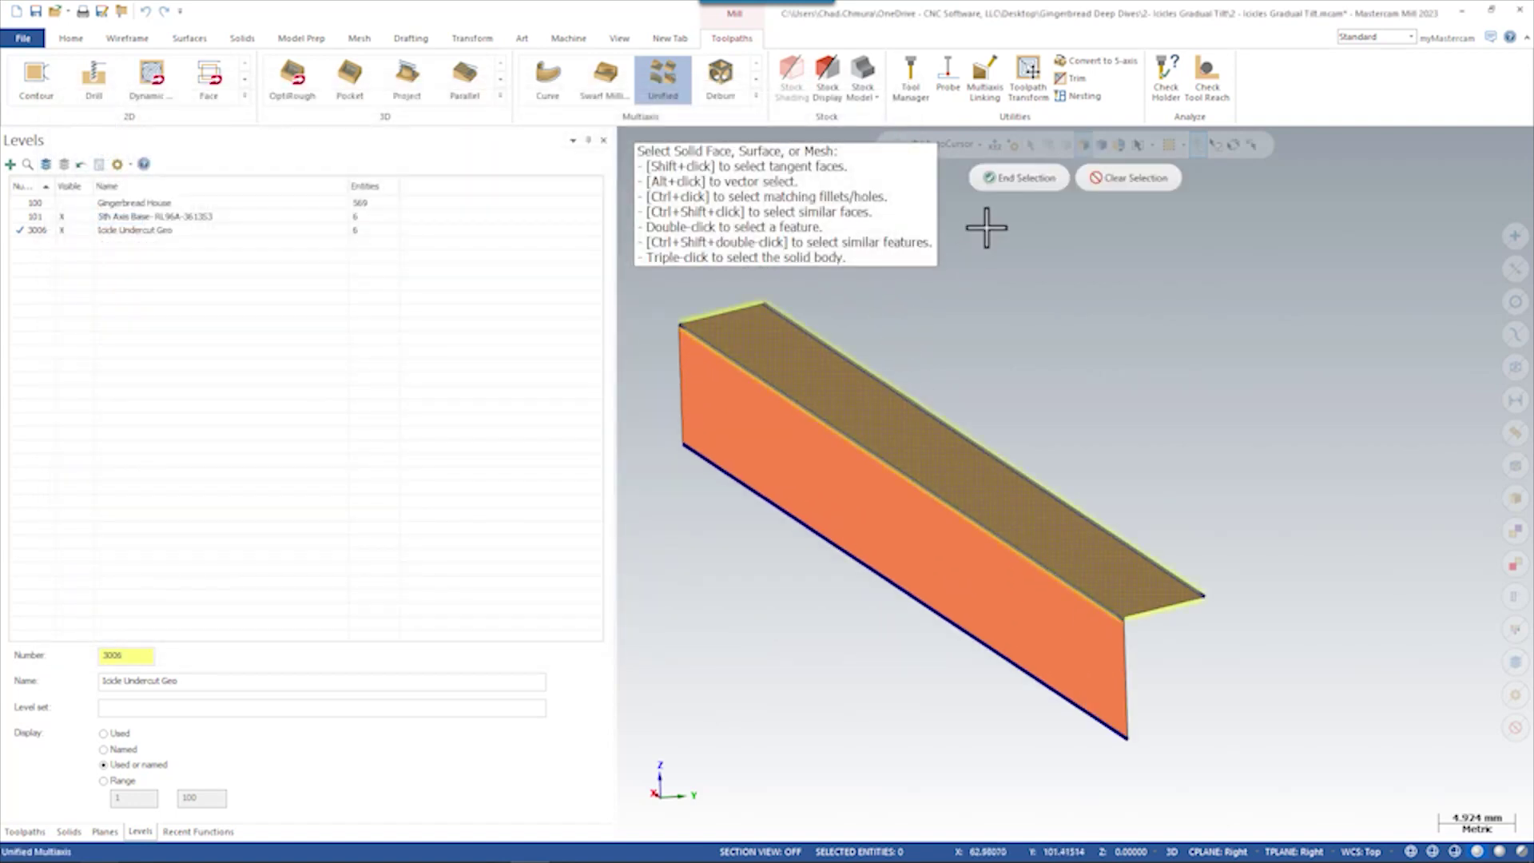
{"action": "left_click", "coordinate": [1016, 177]}
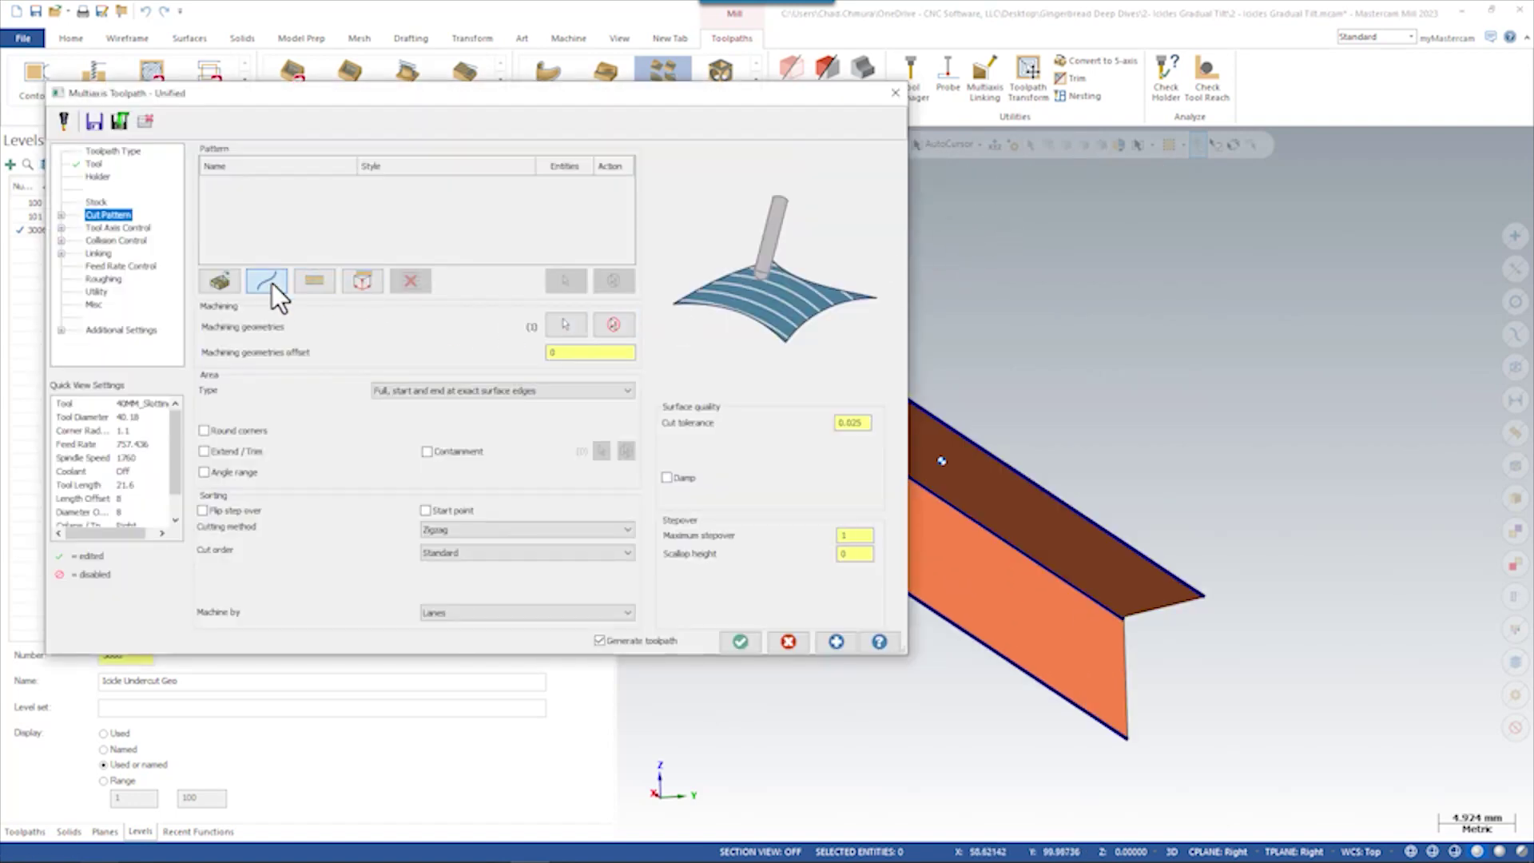
- Add two curve entries to the cut pattern and set their style to Morph
{"action": "left_click", "coordinate": [271, 283]}
{"action": "scroll", "coordinate": [1405, 555], "scroll_direction": "down", "scroll_amount": 3}
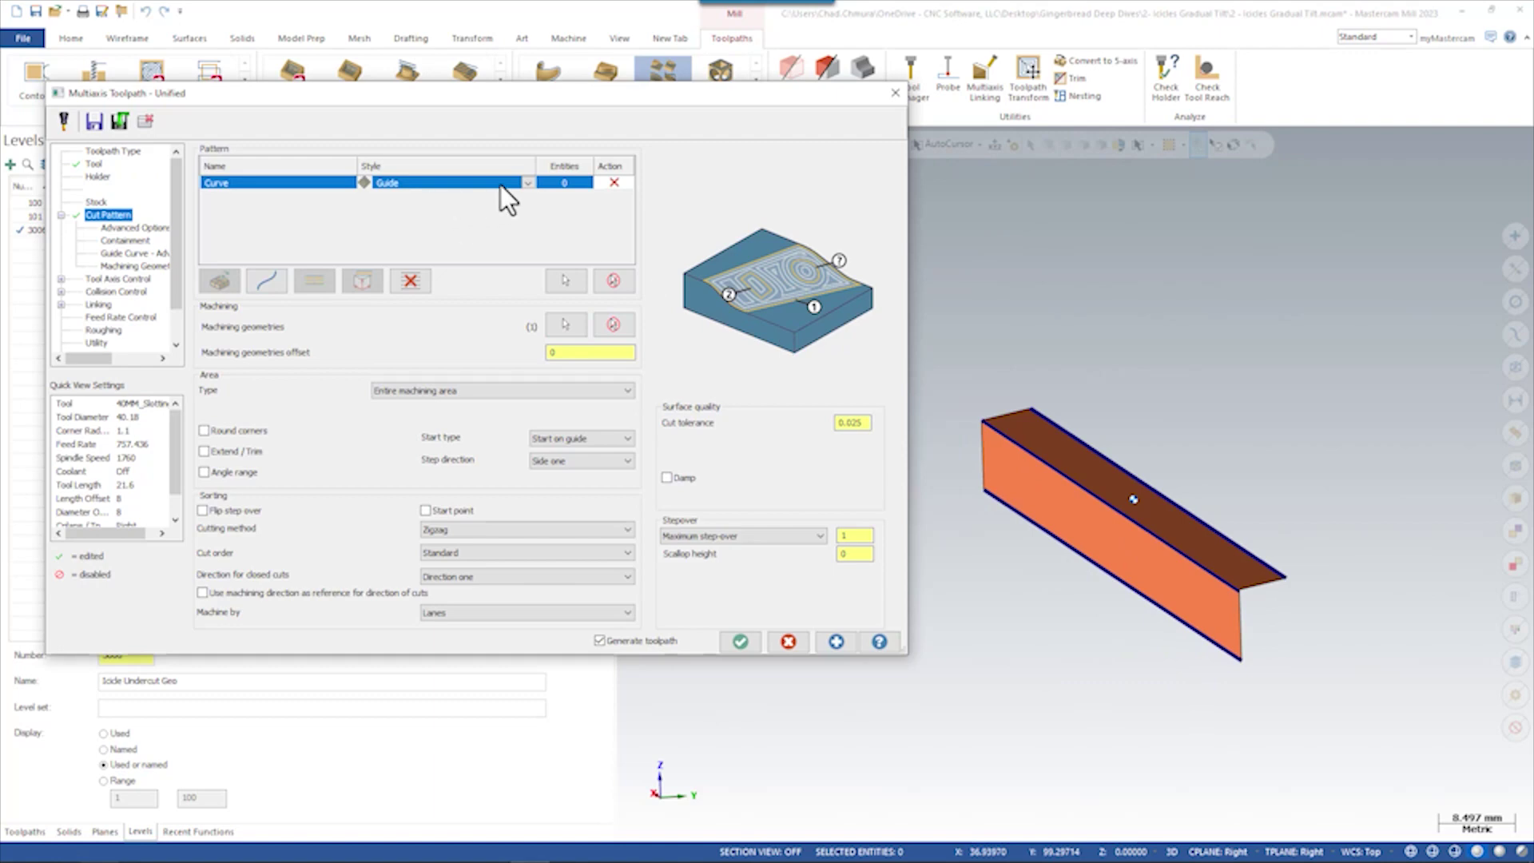
{"action": "left_click", "coordinate": [283, 280]}
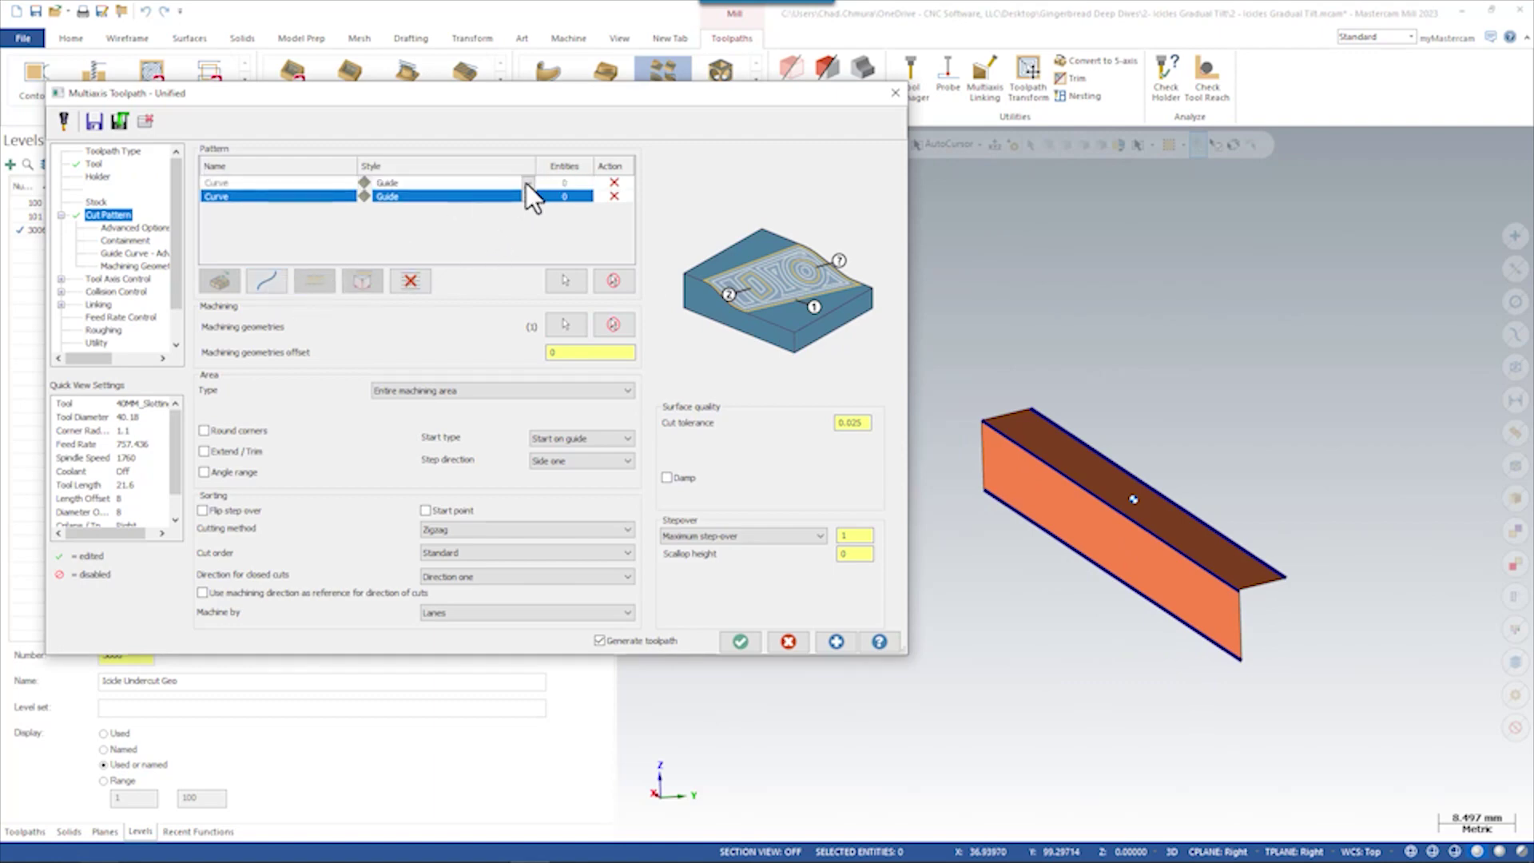
{"action": "left_click", "coordinate": [525, 183]}
{"action": "left_click", "coordinate": [493, 200]}
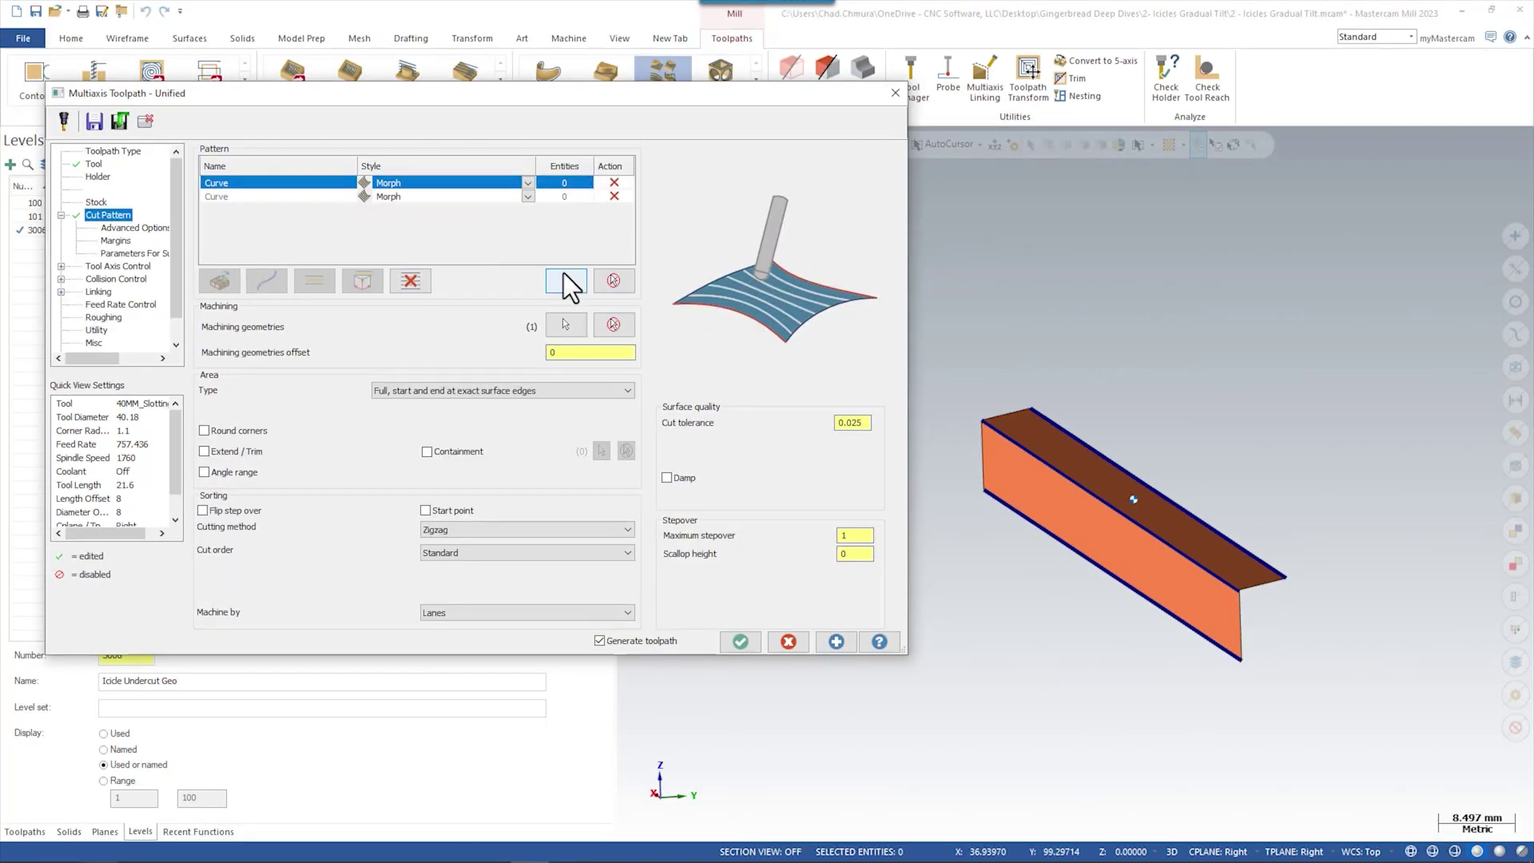
- Assign the edge shared by both faces to the first Morph curve and the upper face's opposite long edge to the second
{"action": "left_click", "coordinate": [565, 276]}
{"action": "left_click", "coordinate": [997, 433]}
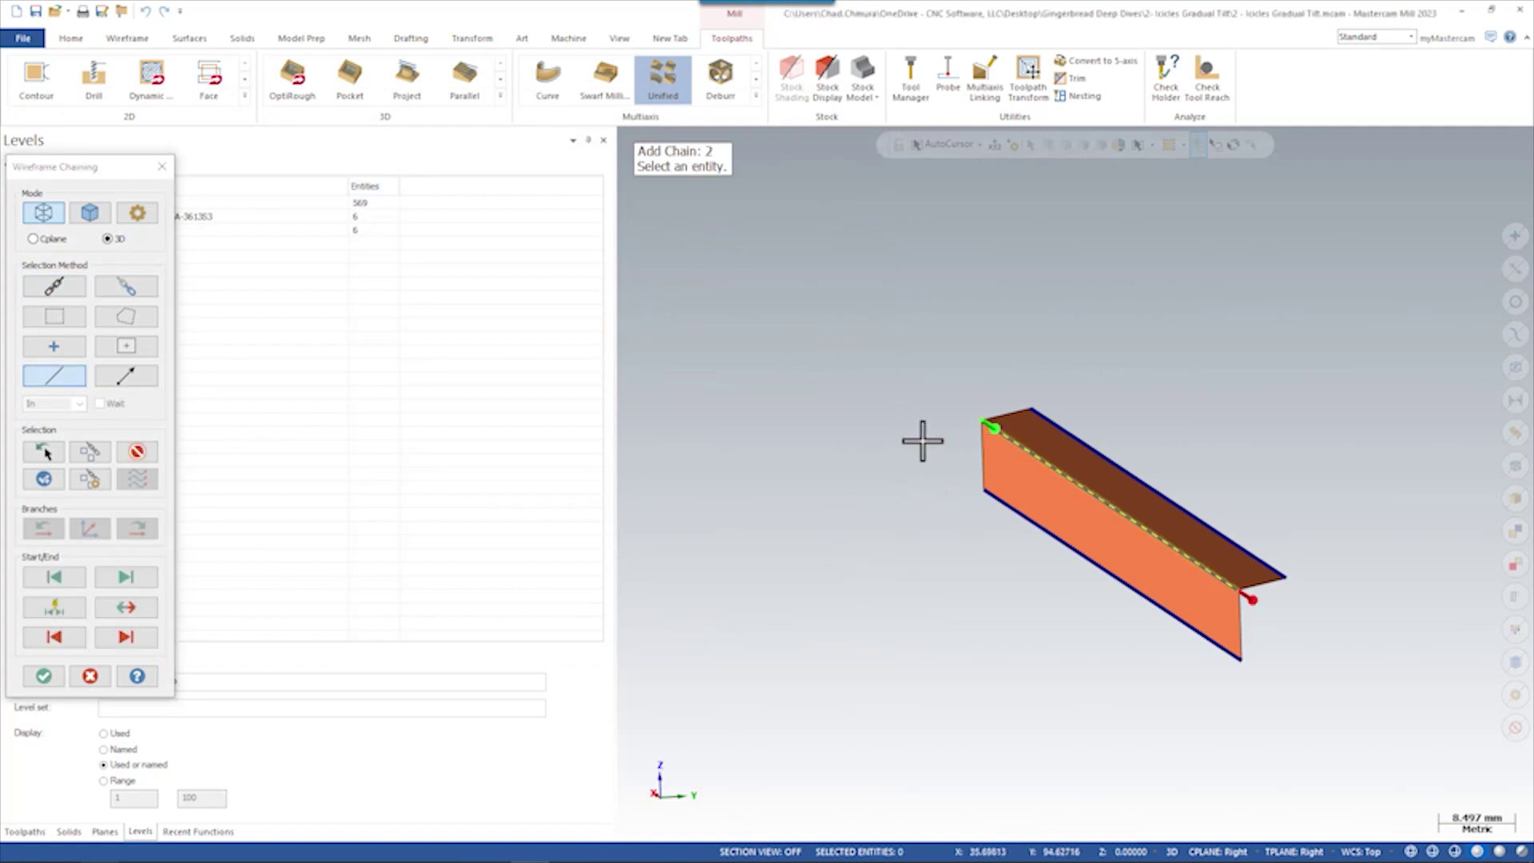
{"action": "key", "text": "Return"}
{"action": "left_click", "coordinate": [573, 196]}
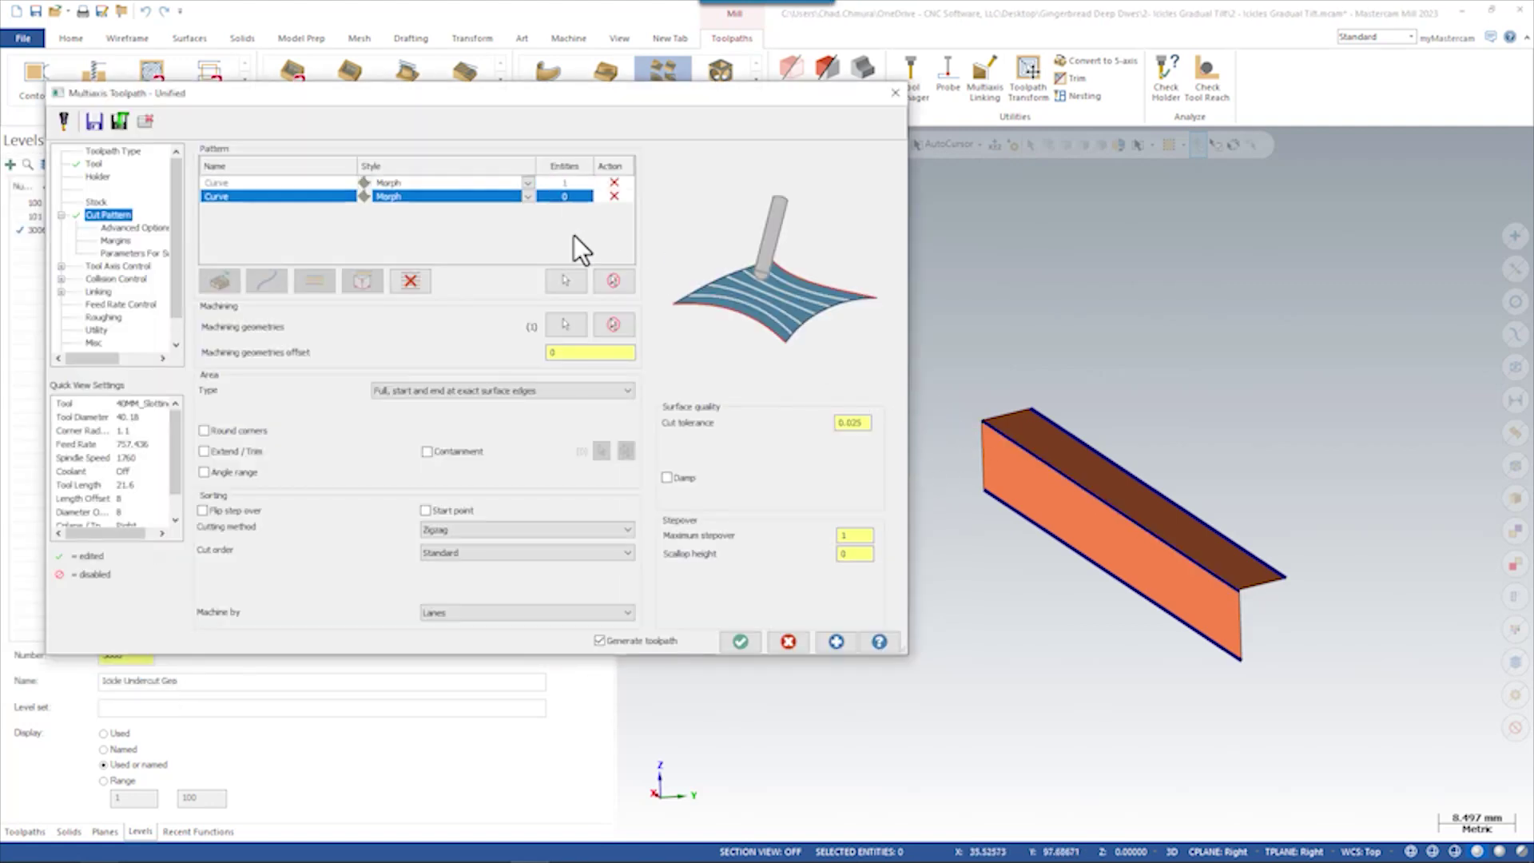
{"action": "left_click", "coordinate": [566, 281]}
{"action": "left_click", "coordinate": [1097, 453]}
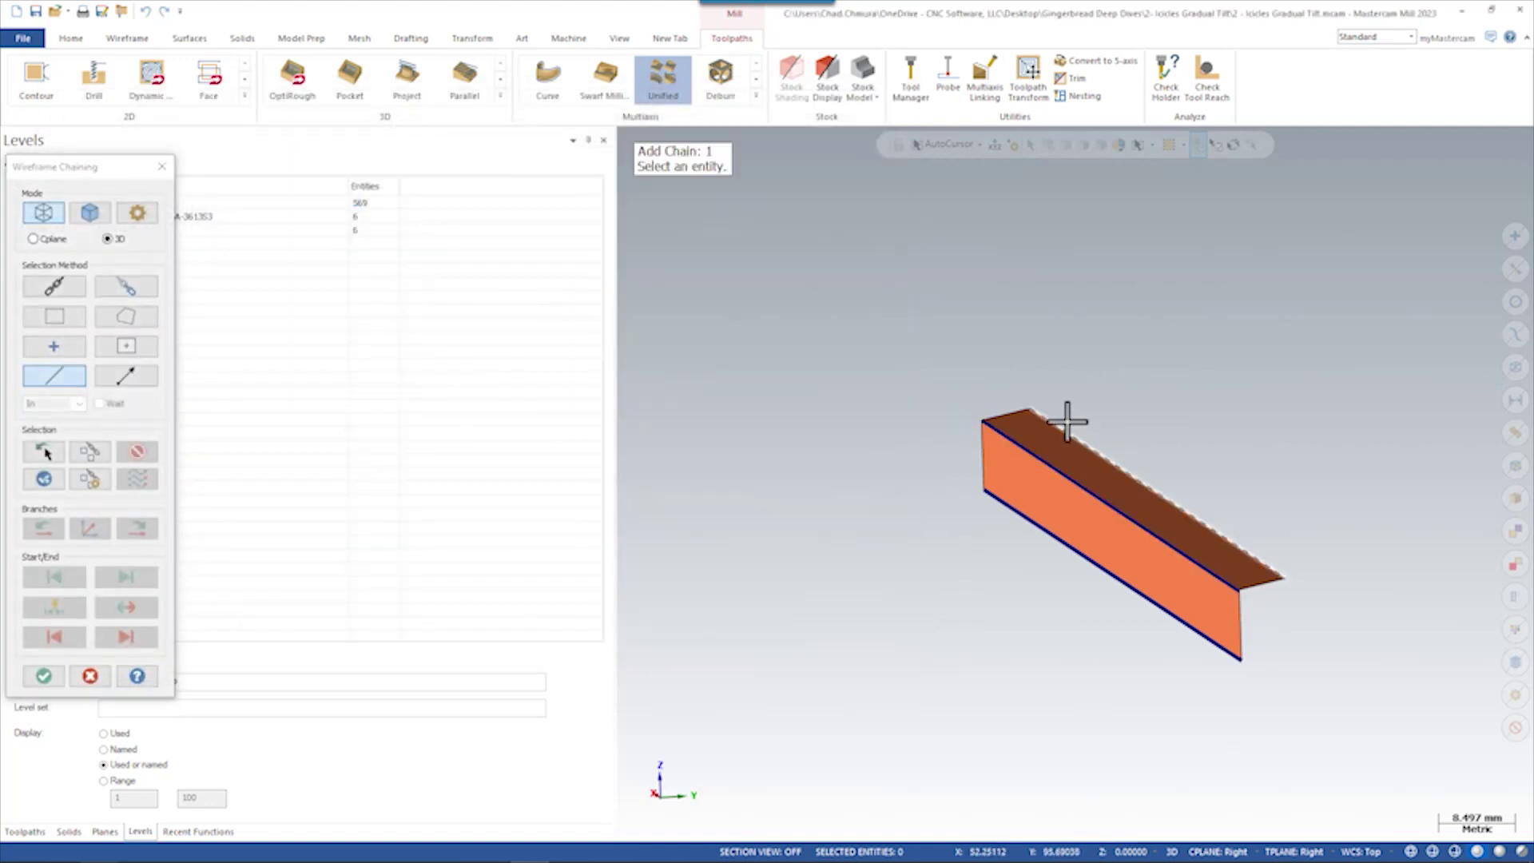
{"action": "key", "text": "Return"}
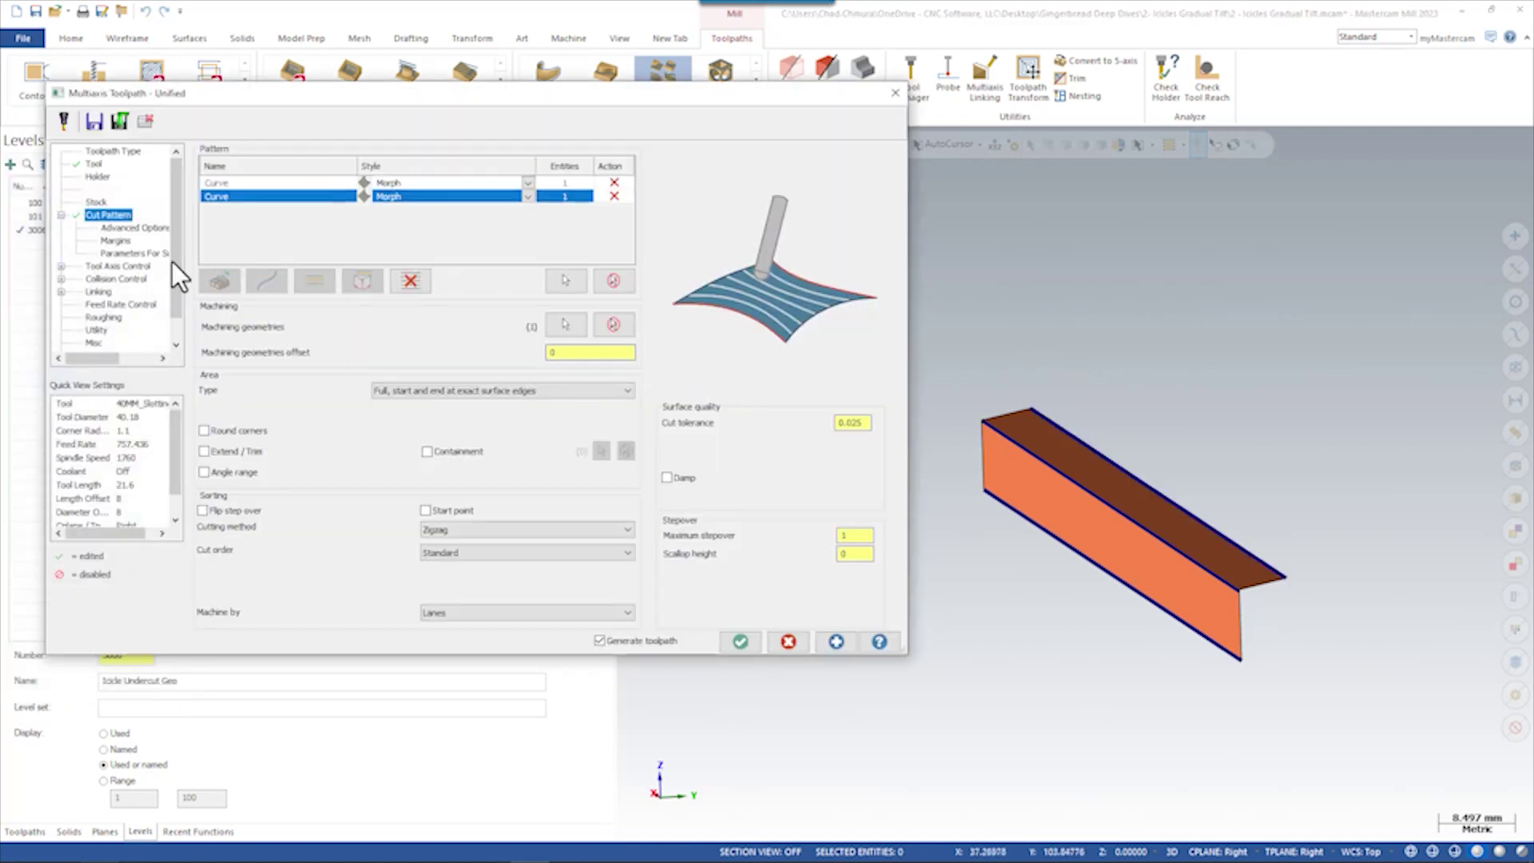
- Disable the first collision check and generate the toolpath on the upper face with the Surface with tilt axis control
{"action": "left_click", "coordinate": [111, 267]}
{"action": "left_click", "coordinate": [109, 279]}
{"action": "left_click", "coordinate": [206, 198]}
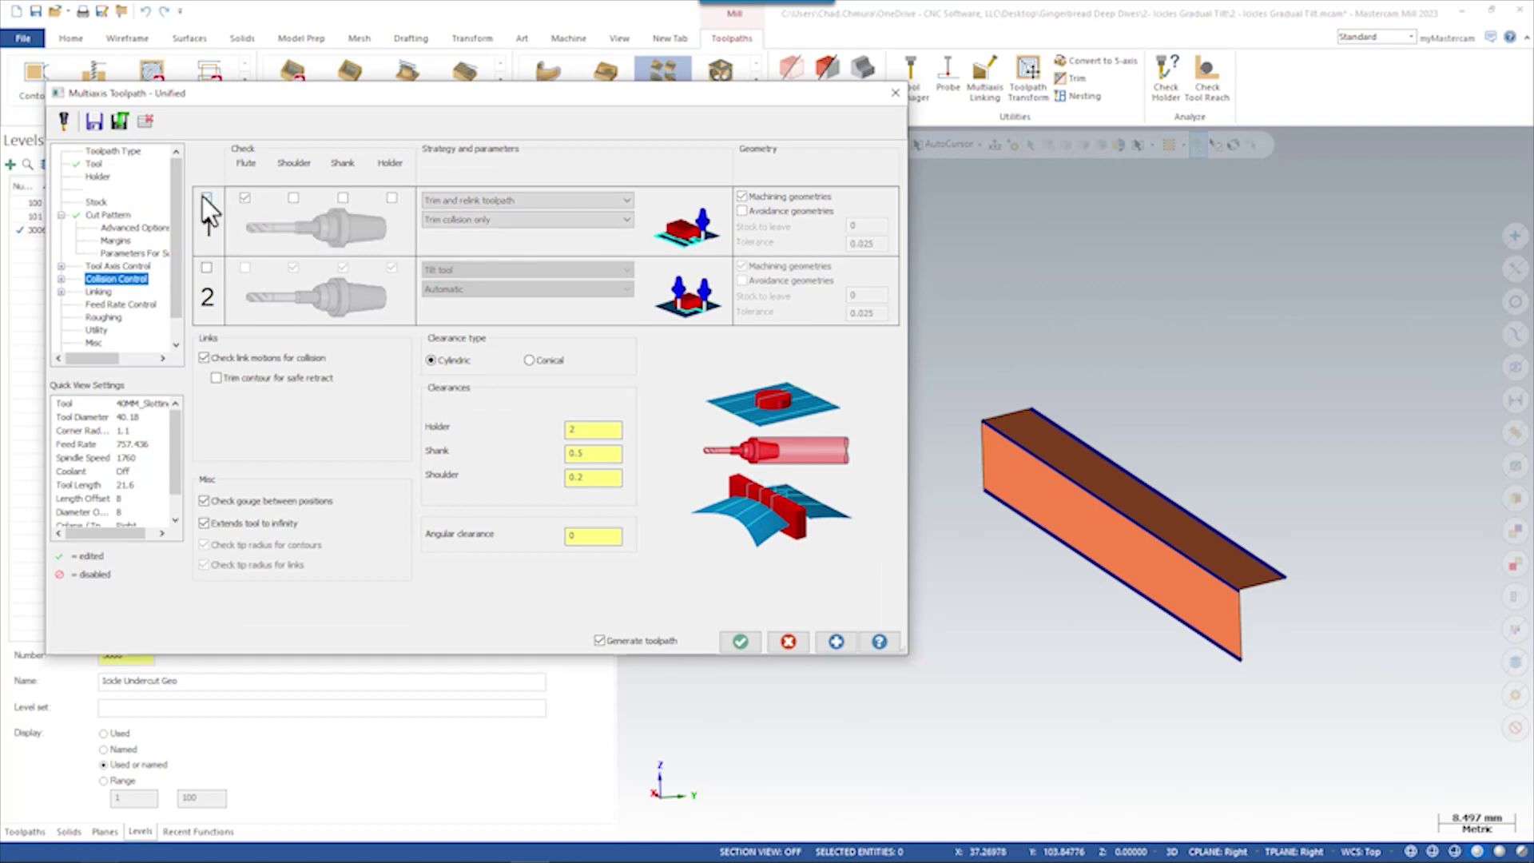
{"action": "left_click", "coordinate": [105, 267]}
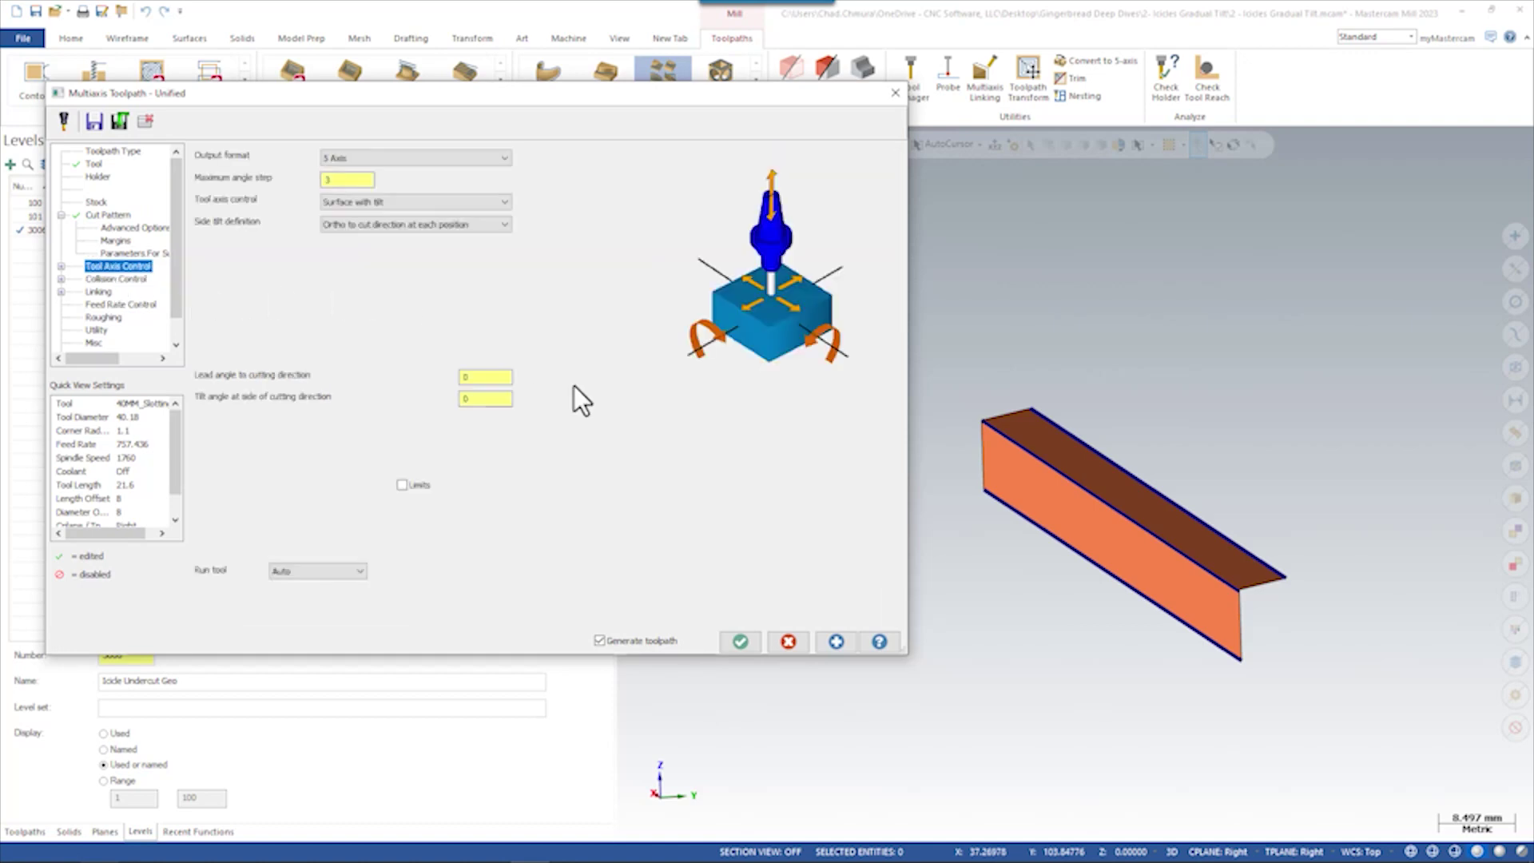
{"action": "left_click", "coordinate": [836, 642]}
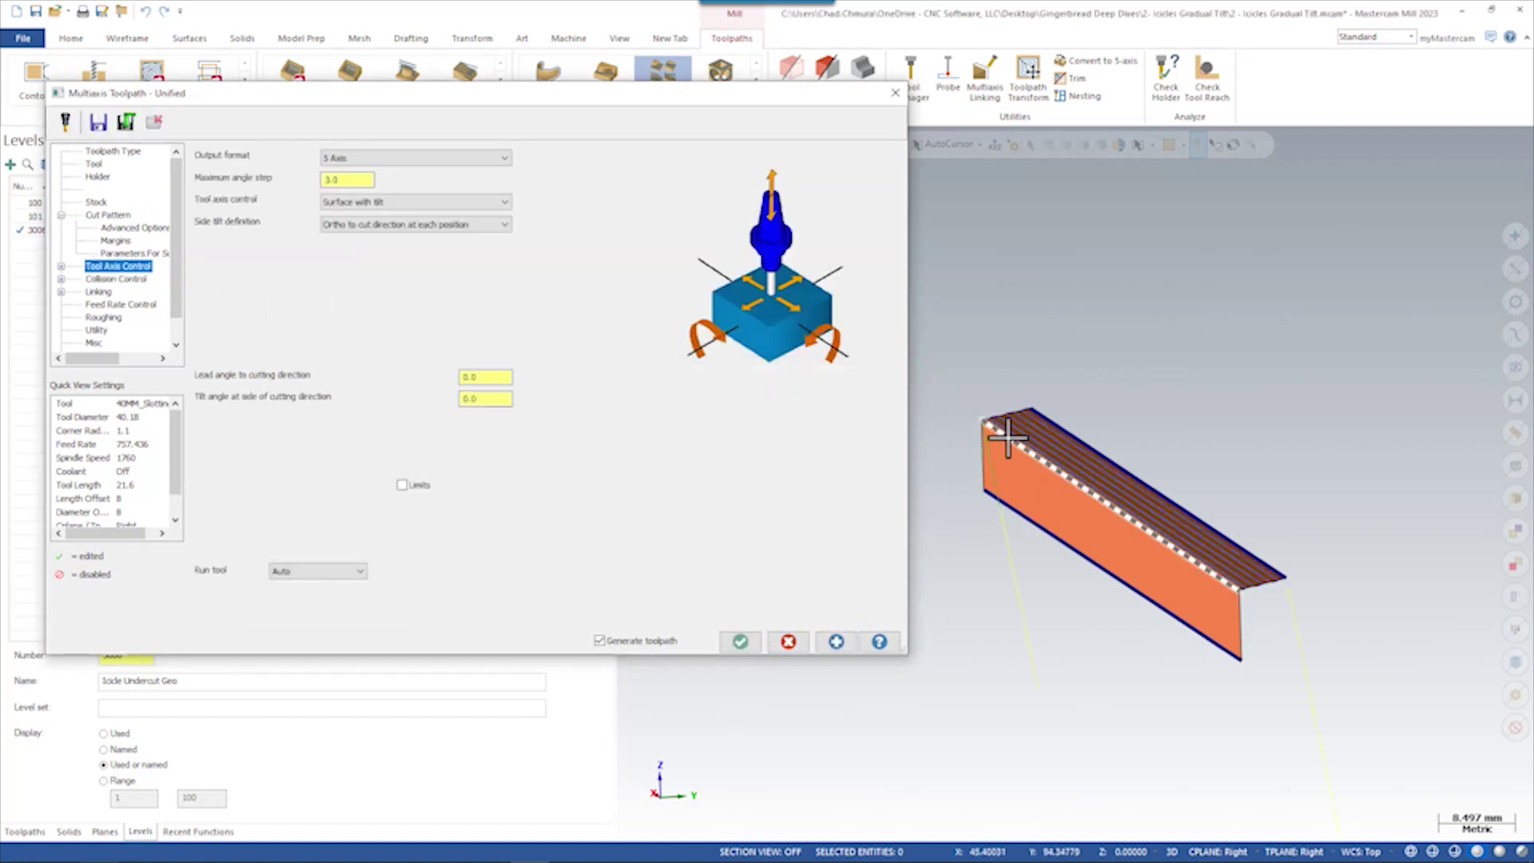
{"action": "scroll", "coordinate": [1038, 483], "scroll_direction": "up", "scroll_amount": 3}
{"action": "middle_click_drag", "start_coordinate": [1039, 483], "coordinate": [1069, 501]}
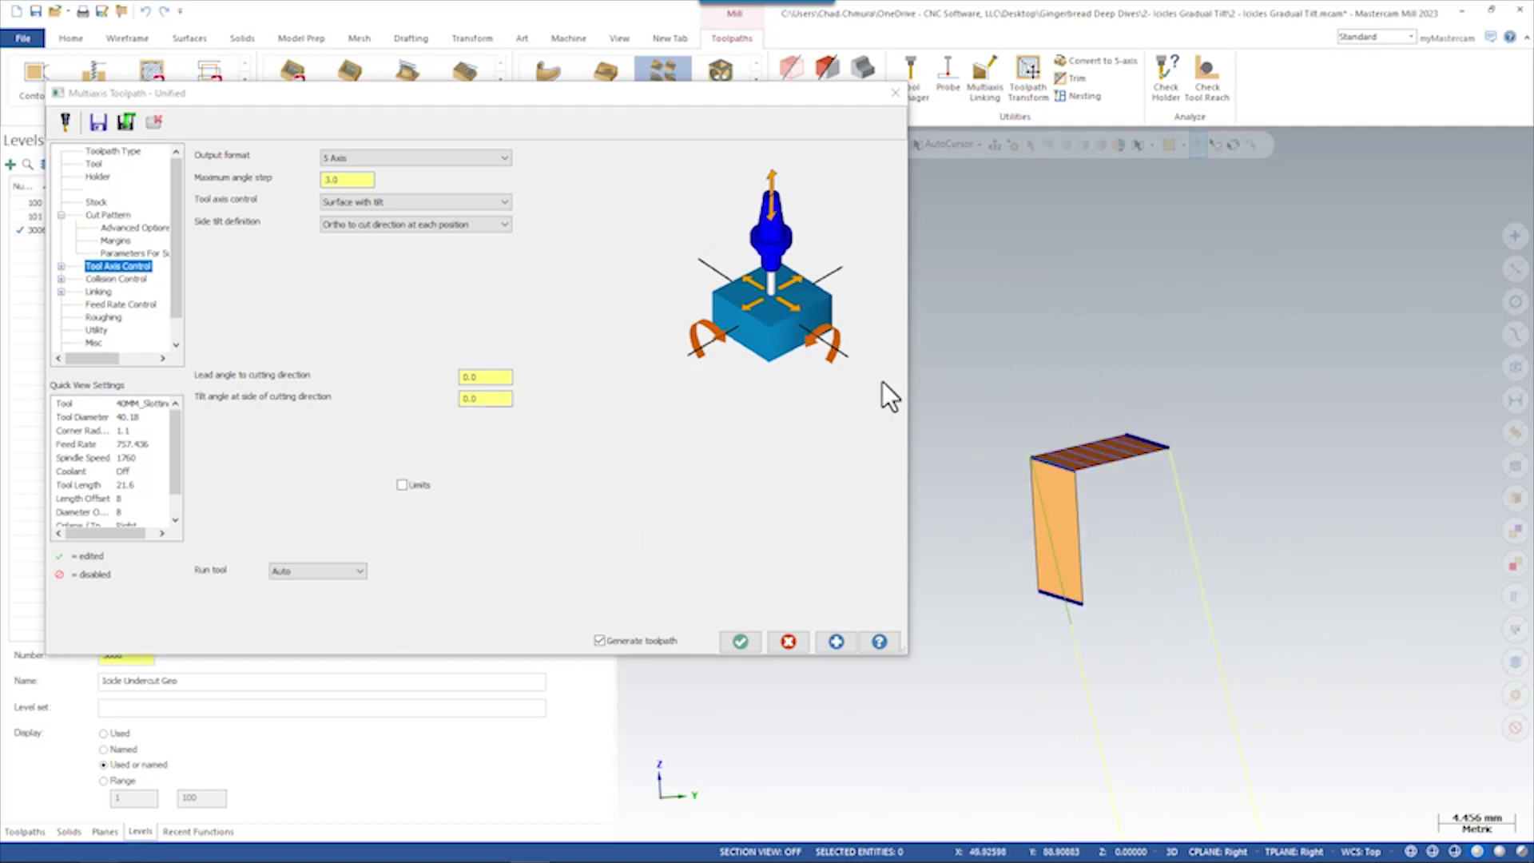
{"action": "middle_click_drag", "start_coordinate": [927, 398], "coordinate": [1061, 552]}
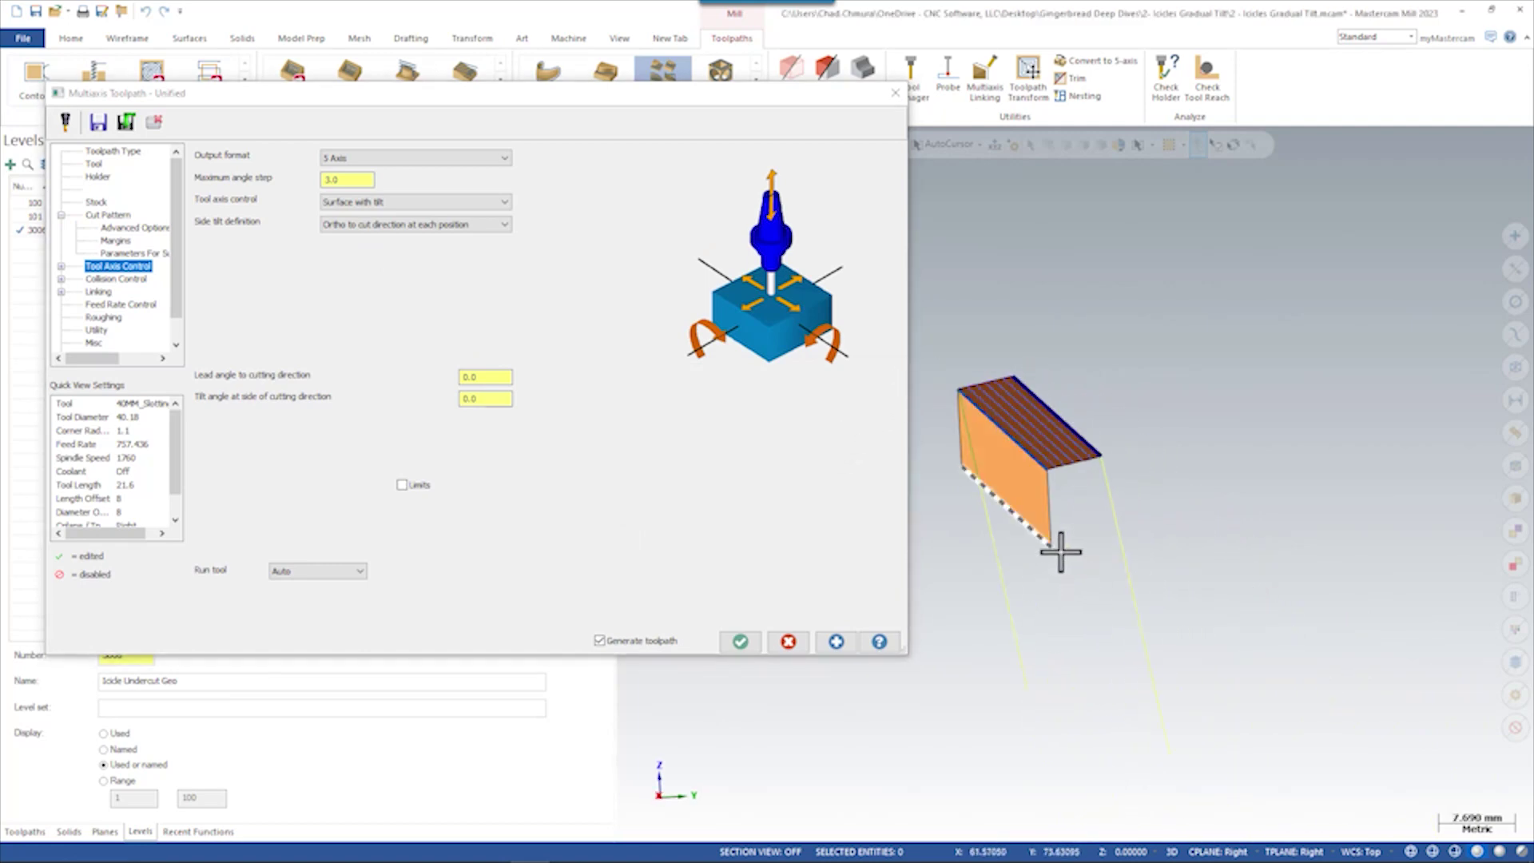
- Accept the Unified toolpath settings and show the Gingerbread House level around the undercut geometry
{"action": "left_click", "coordinate": [737, 644]}
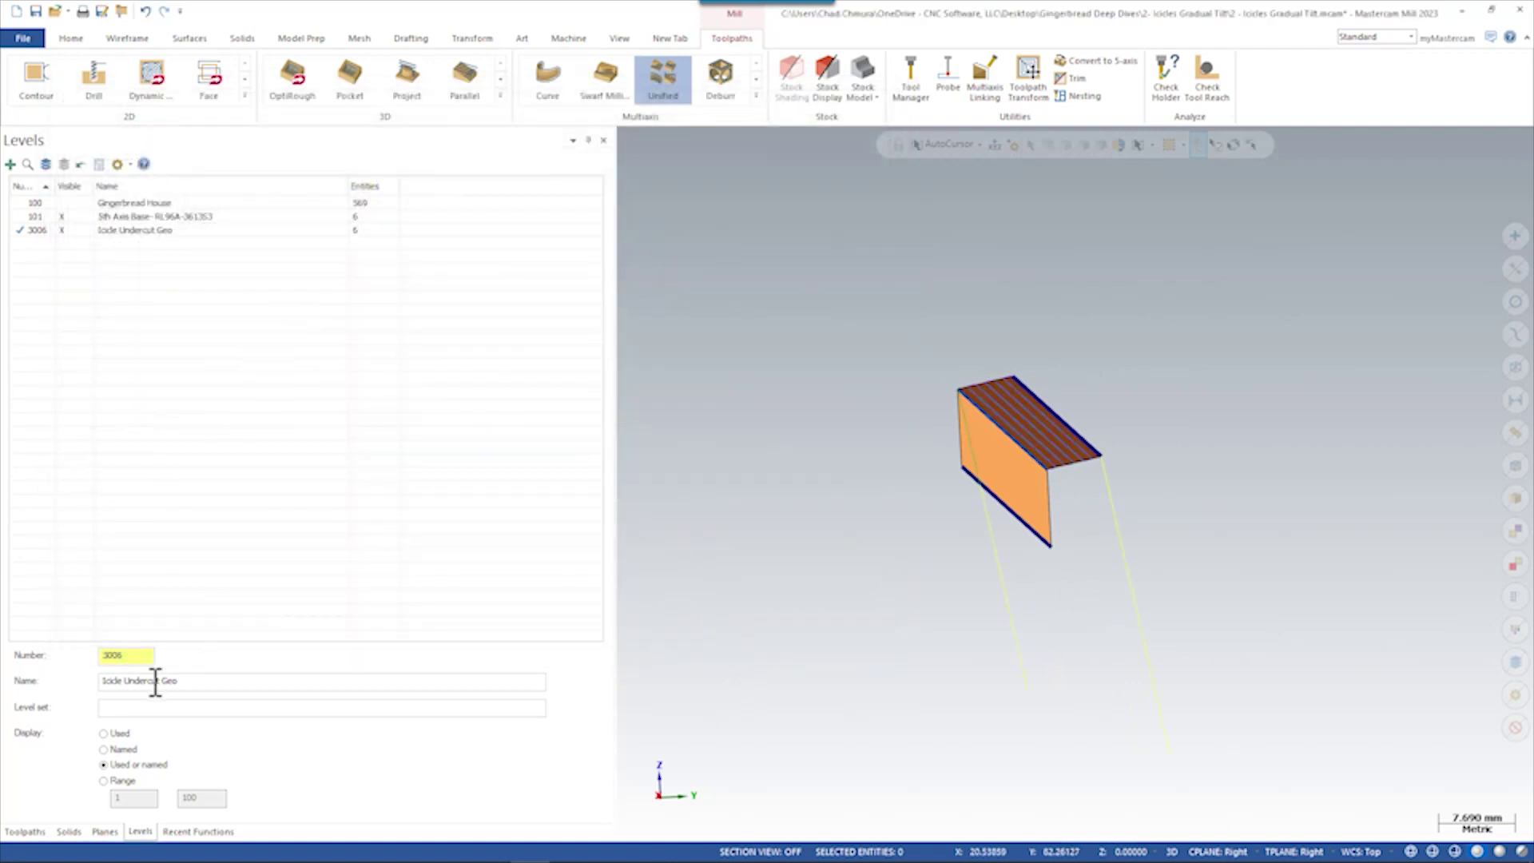
{"action": "left_click", "coordinate": [76, 203]}
{"action": "left_click", "coordinate": [24, 832]}
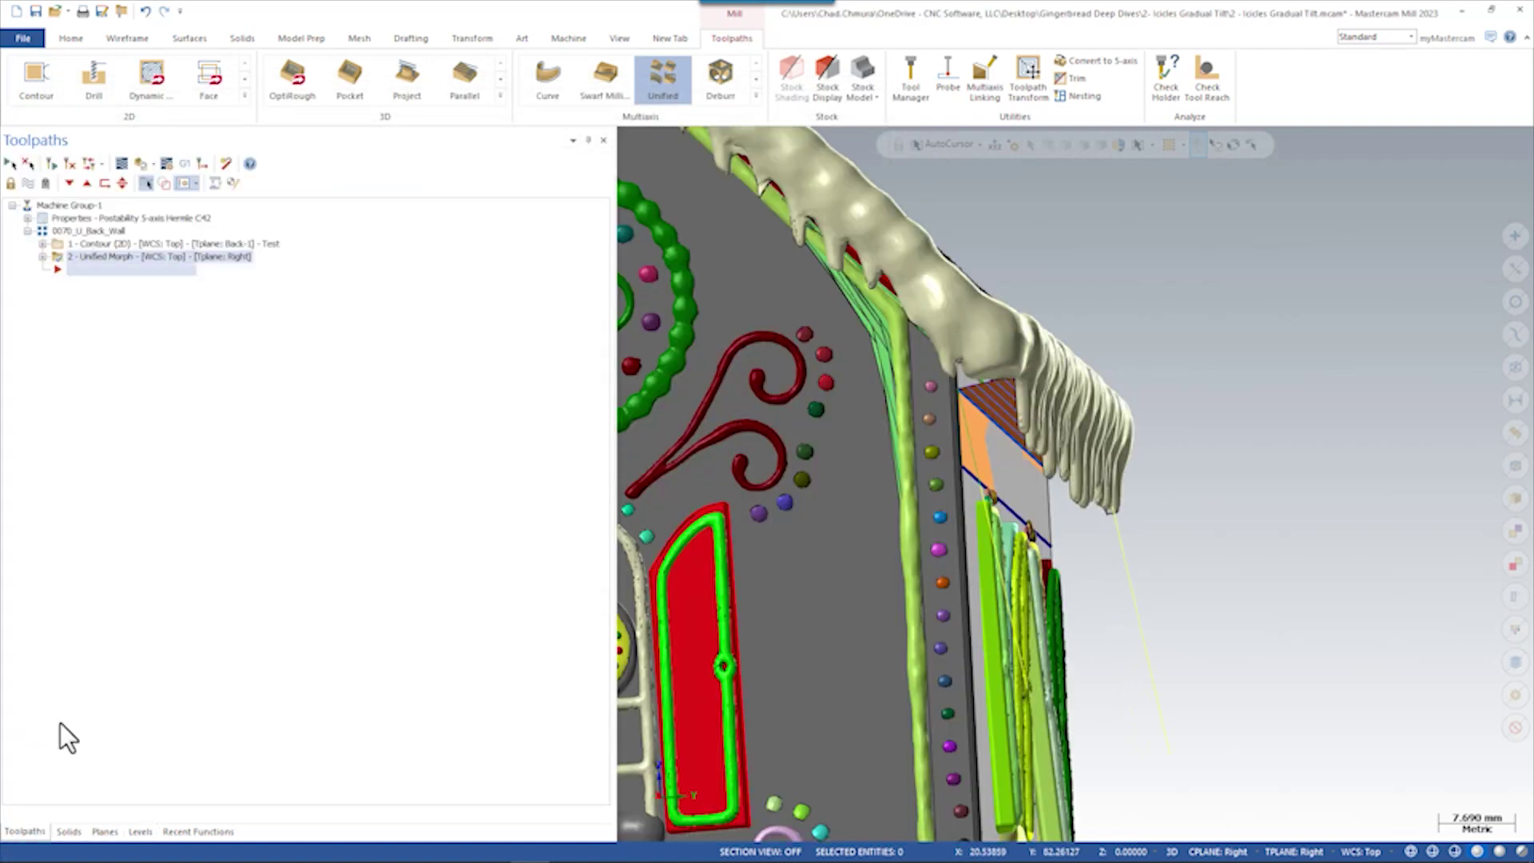
- Backplot the Unified Morph toolpath and check the slotting tool's orientation against the house
{"action": "left_click", "coordinate": [121, 163]}
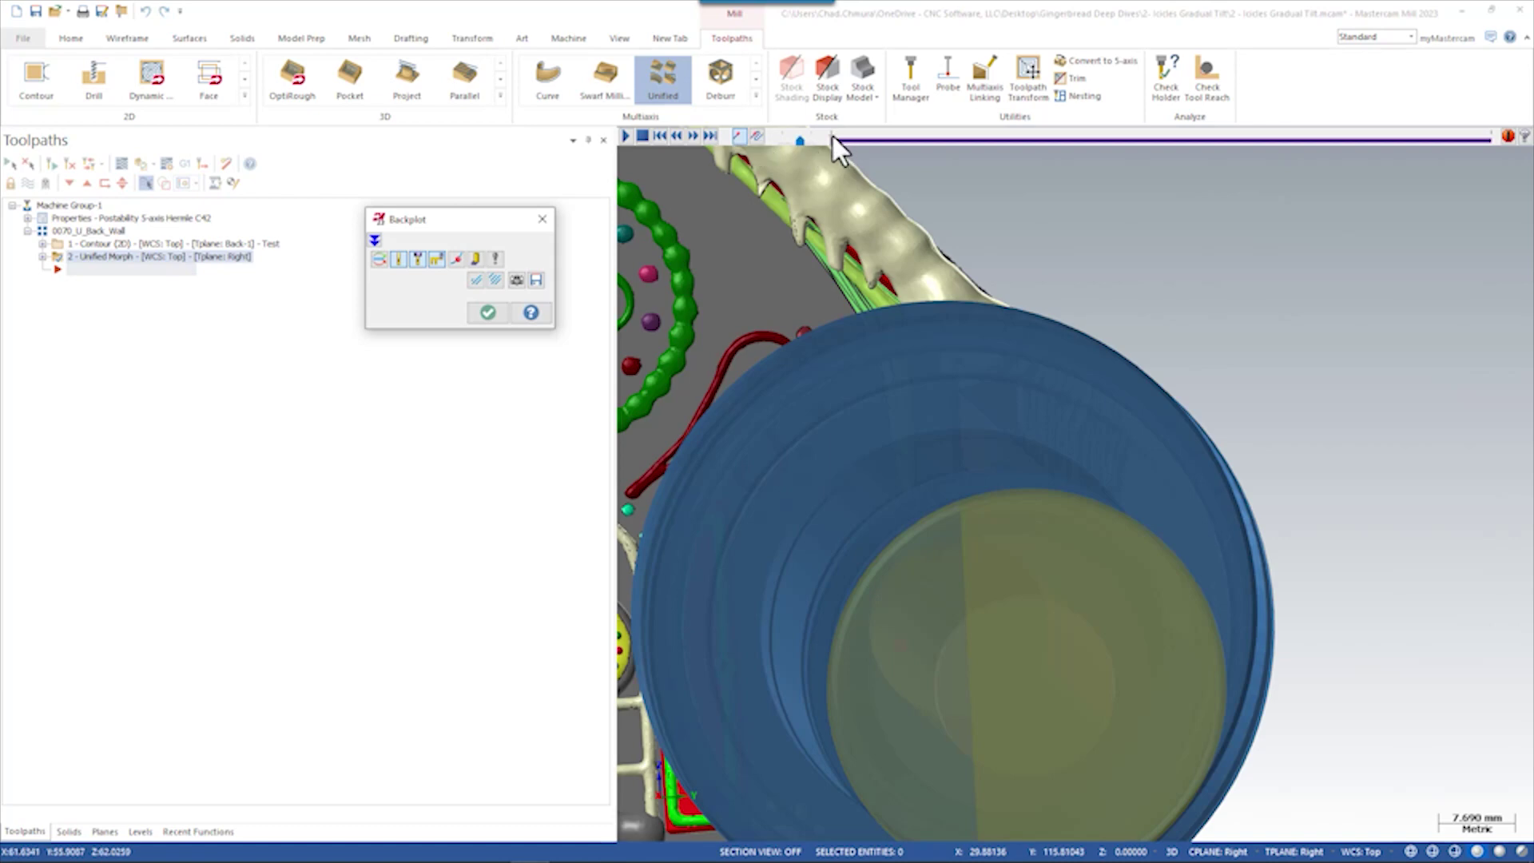
{"action": "left_click_drag", "start_coordinate": [833, 138], "coordinate": [891, 139]}
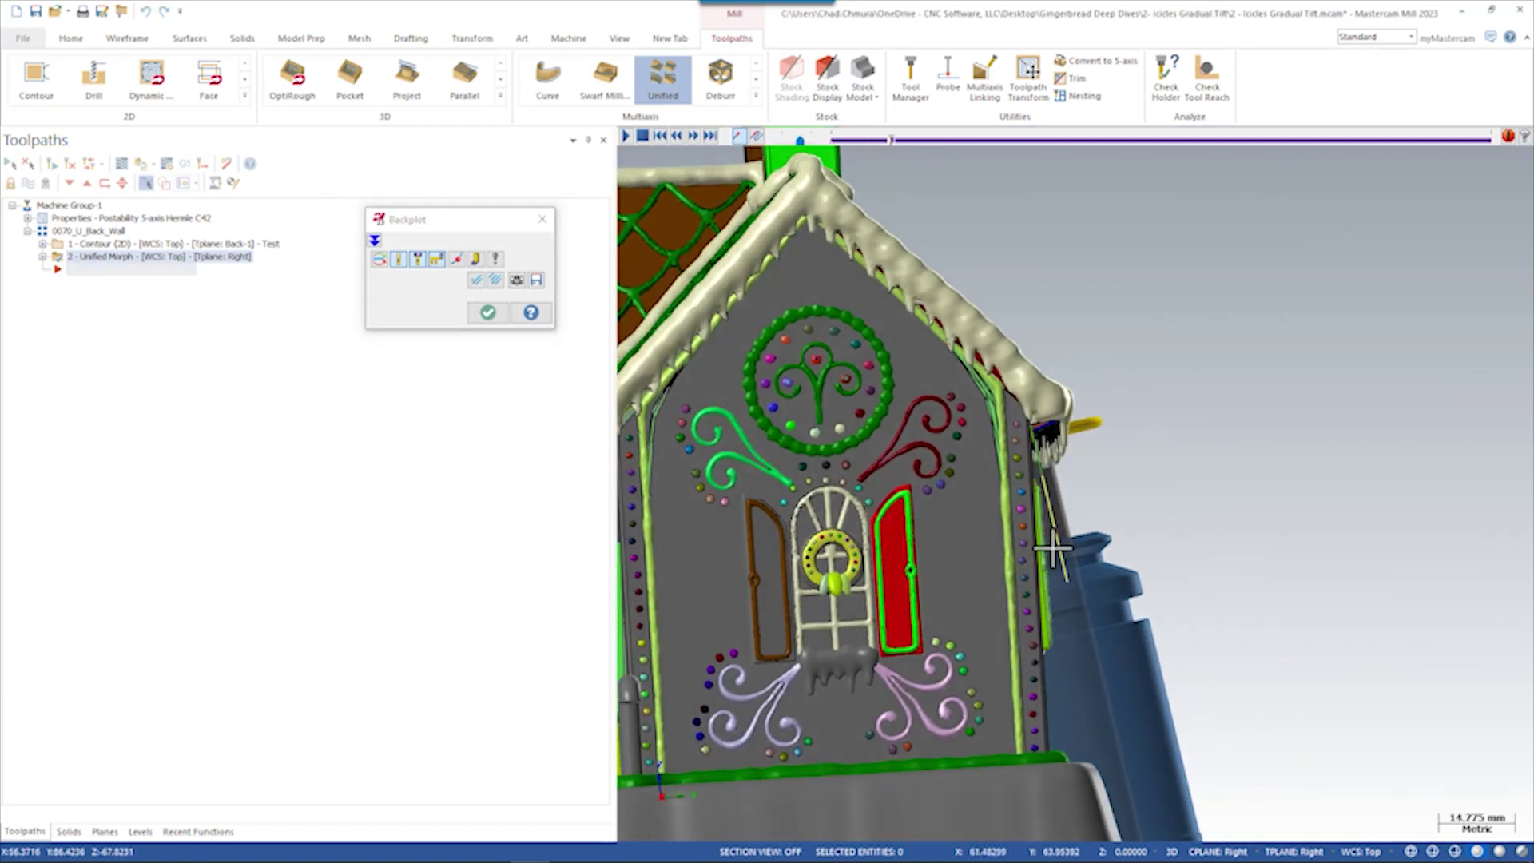
{"action": "left_click", "coordinate": [492, 313]}
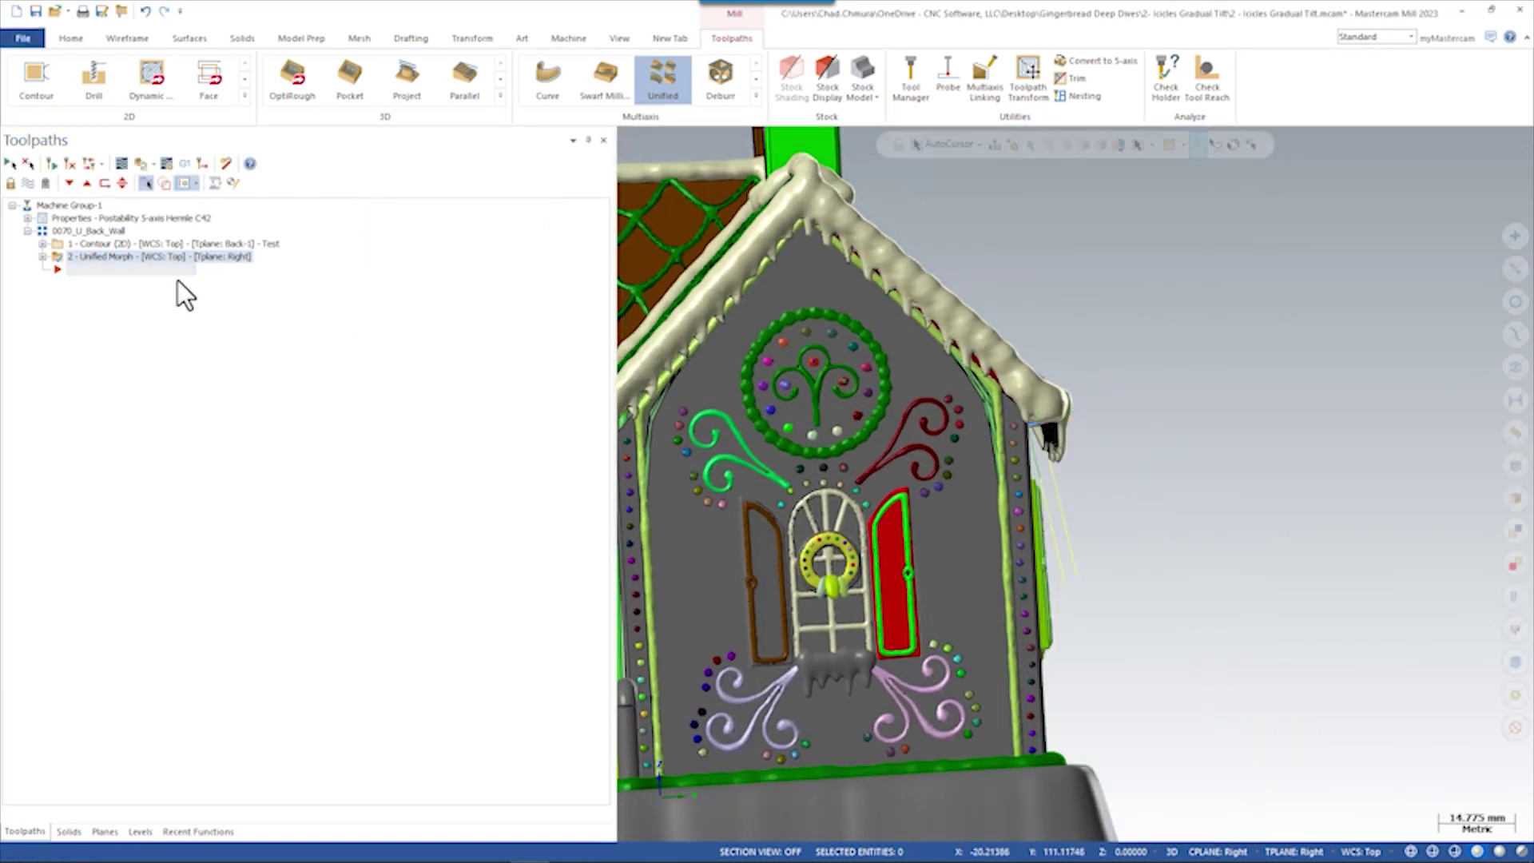
- Try a tilt angle at side of cutting direction of 90, replace it with -90, and regenerate the Unified Morph toolpath
{"action": "left_click", "coordinate": [43, 257]}
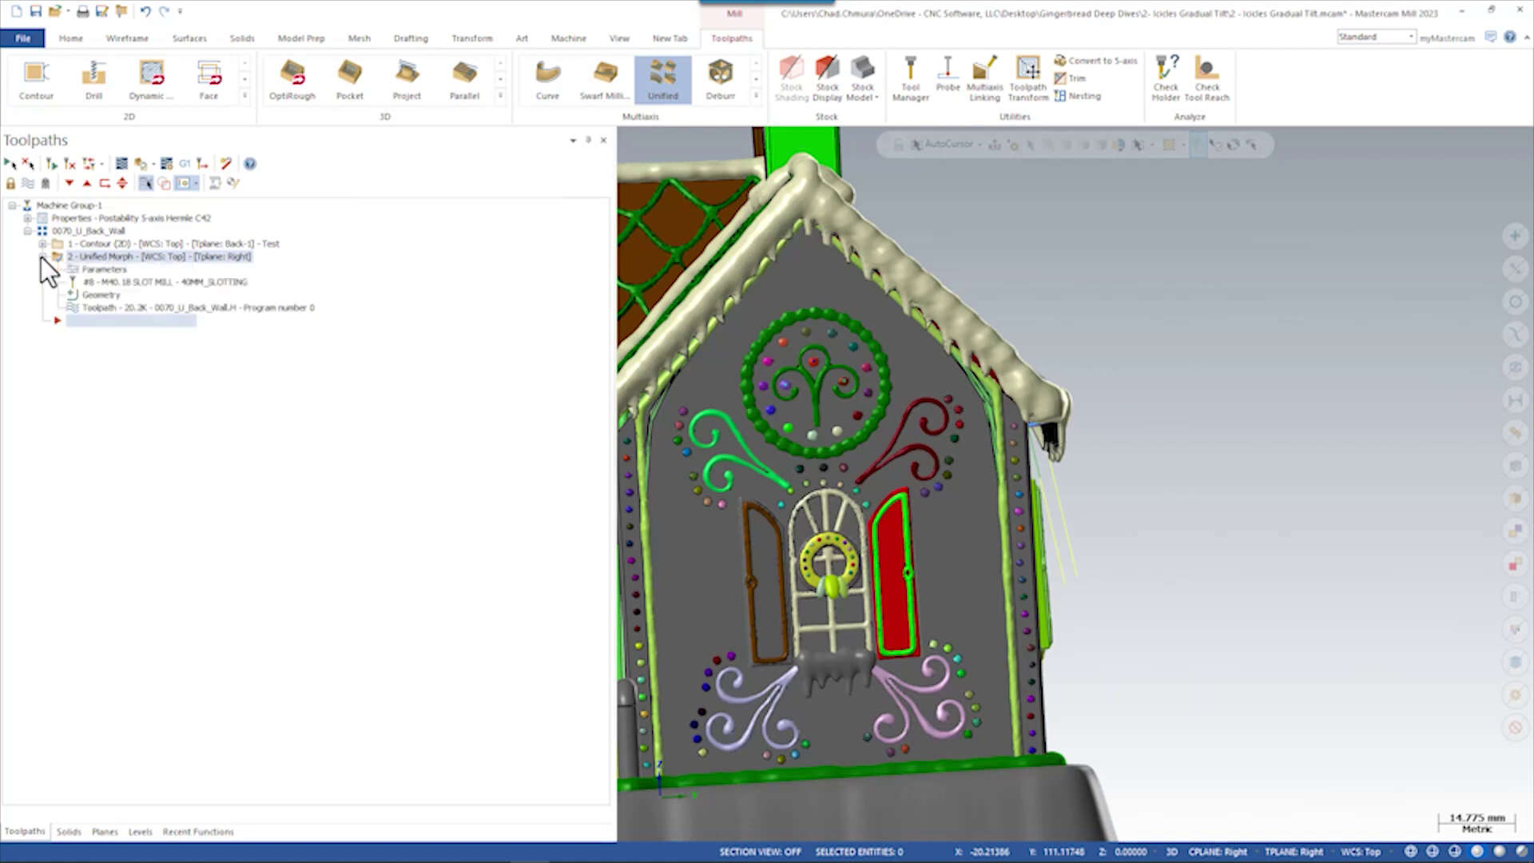
{"action": "left_click", "coordinate": [103, 270]}
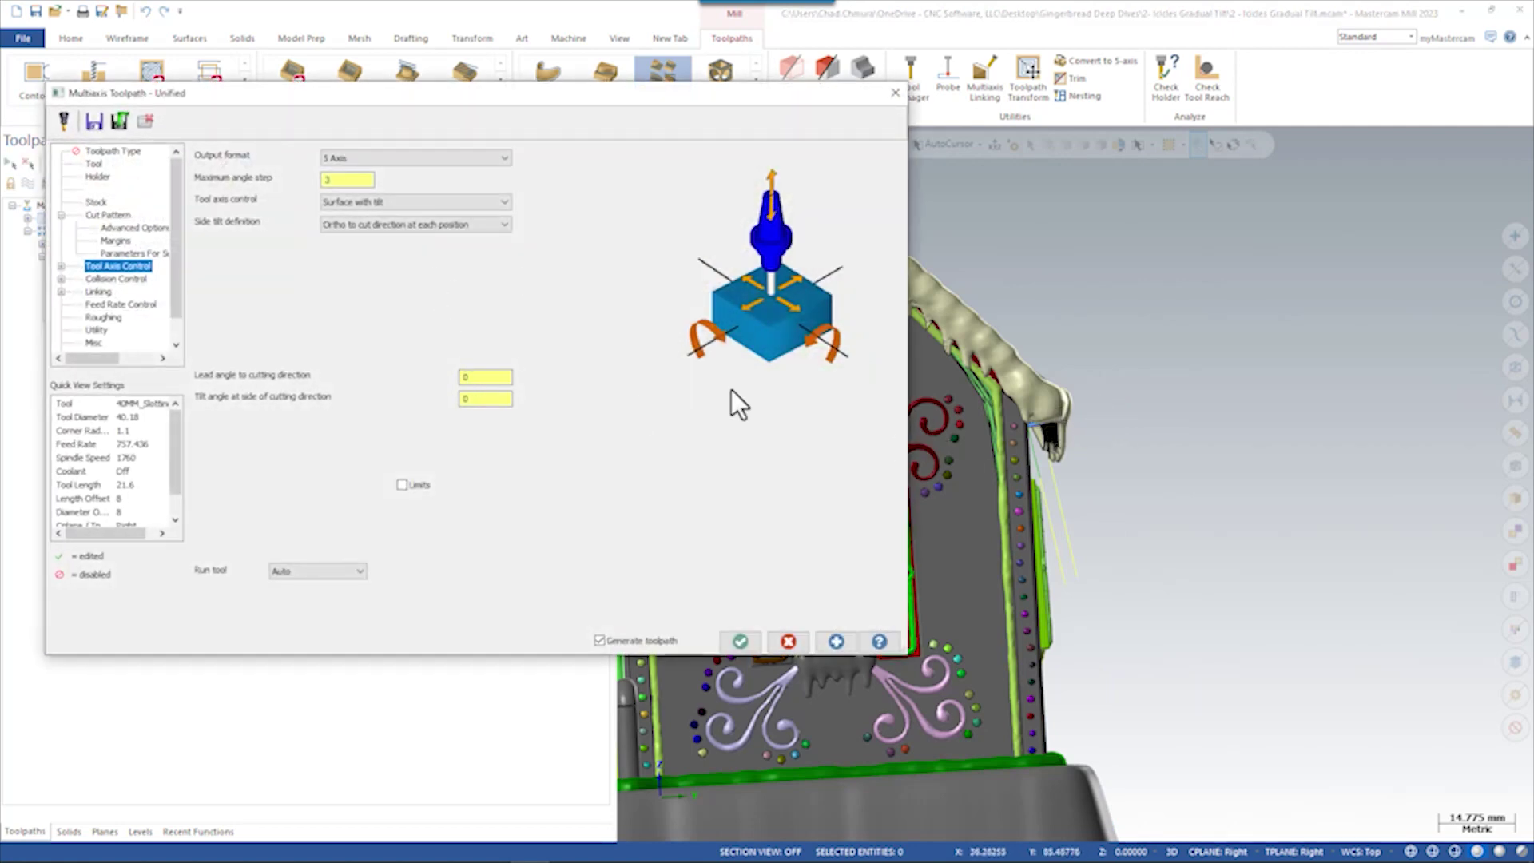
{"action": "left_click", "coordinate": [486, 399]}
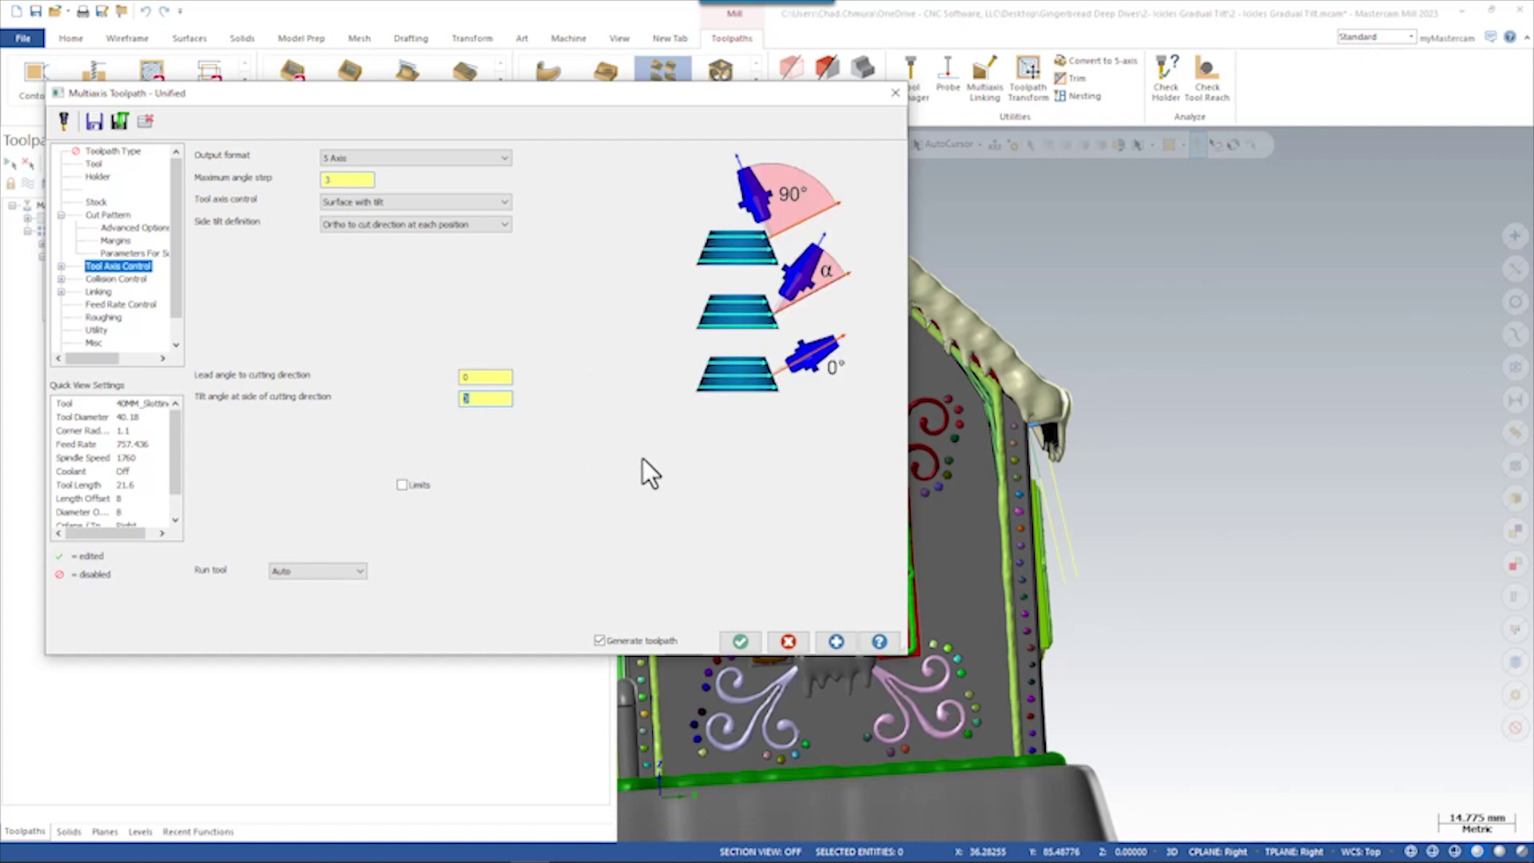
{"action": "left_click", "coordinate": [827, 637]}
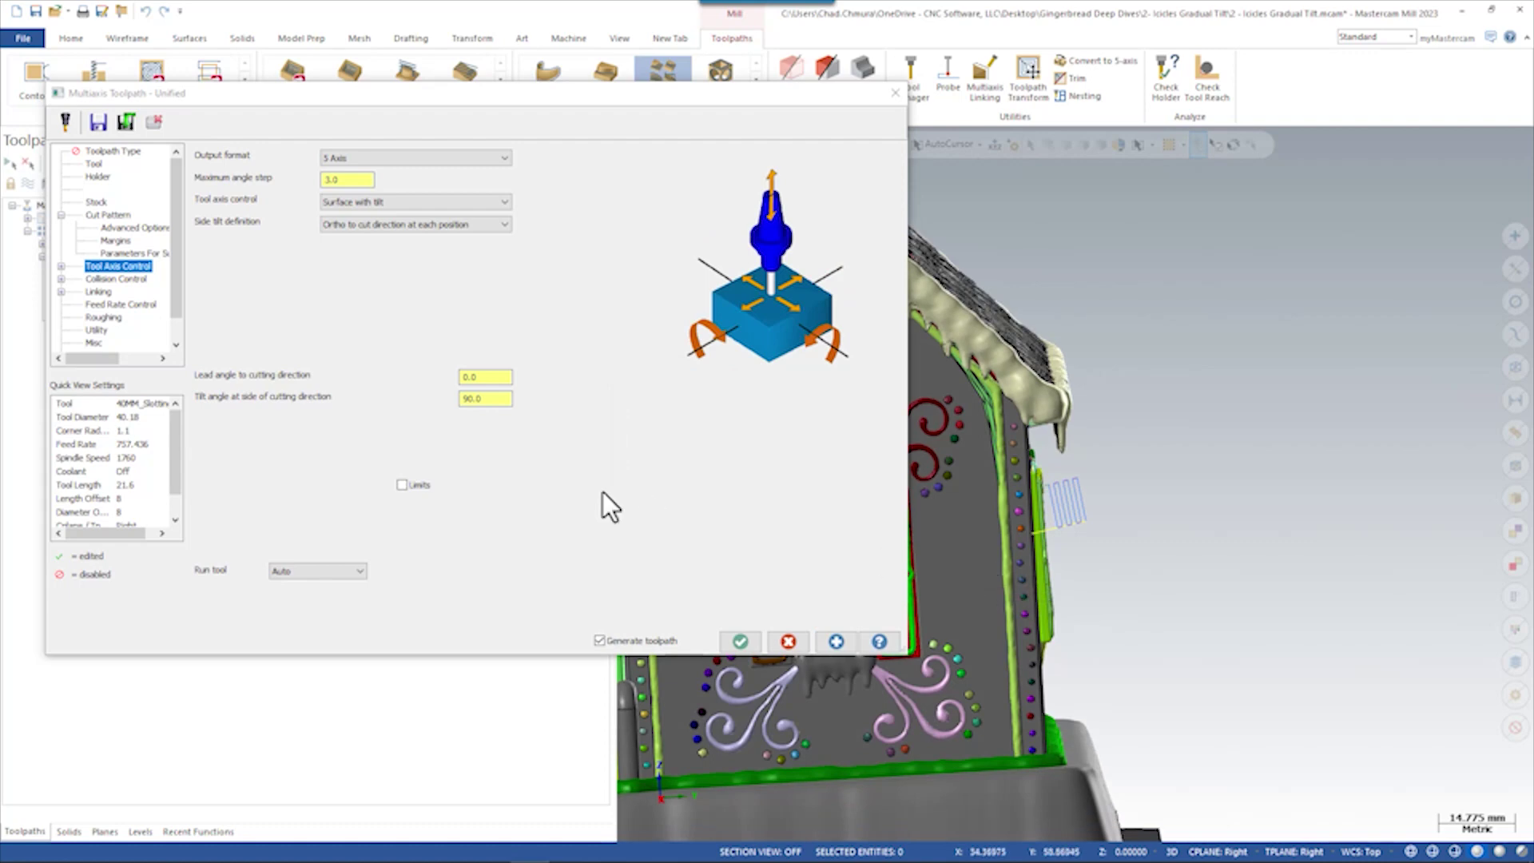
{"action": "left_click", "coordinate": [468, 400]}
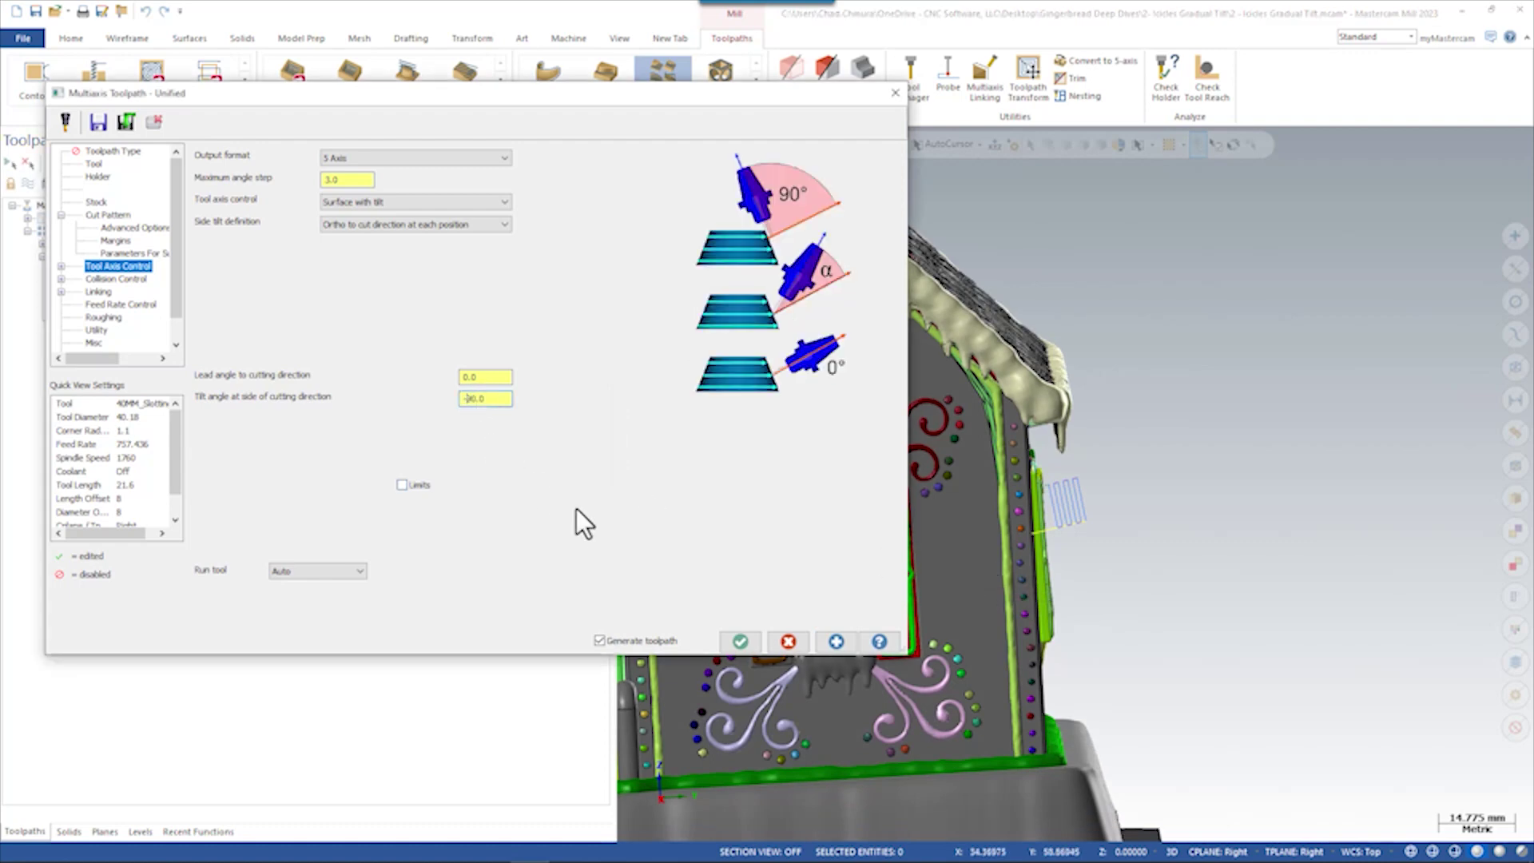
{"action": "left_click", "coordinate": [837, 642]}
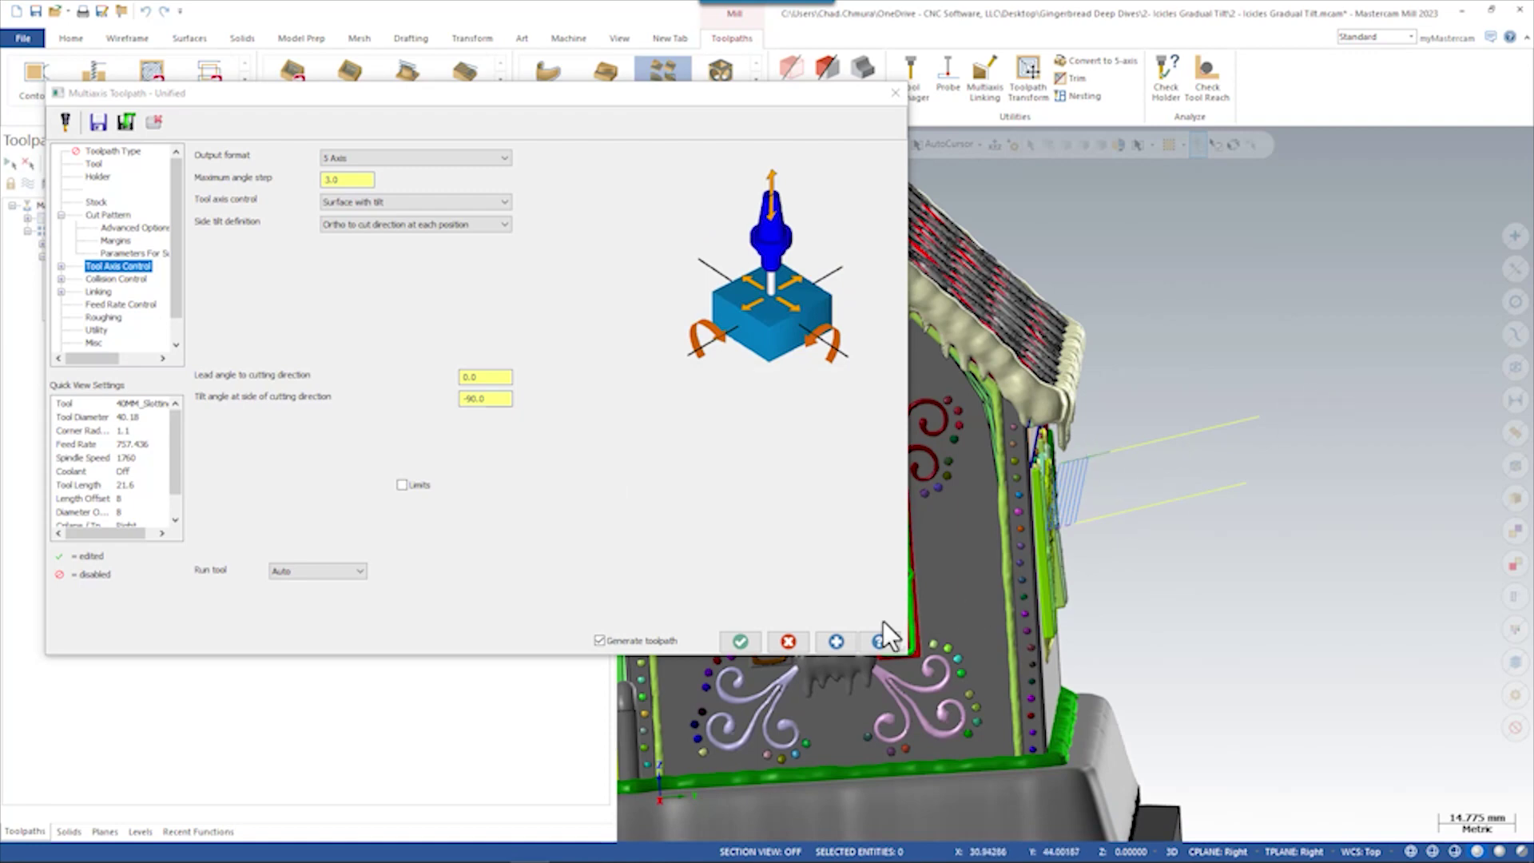
- Enable Extend / Trim in the cut pattern, set both tangential extensions to 100% of tool diameter, and regenerate the toolpath
{"action": "middle_click_drag", "start_coordinate": [919, 559], "coordinate": [1101, 323]}
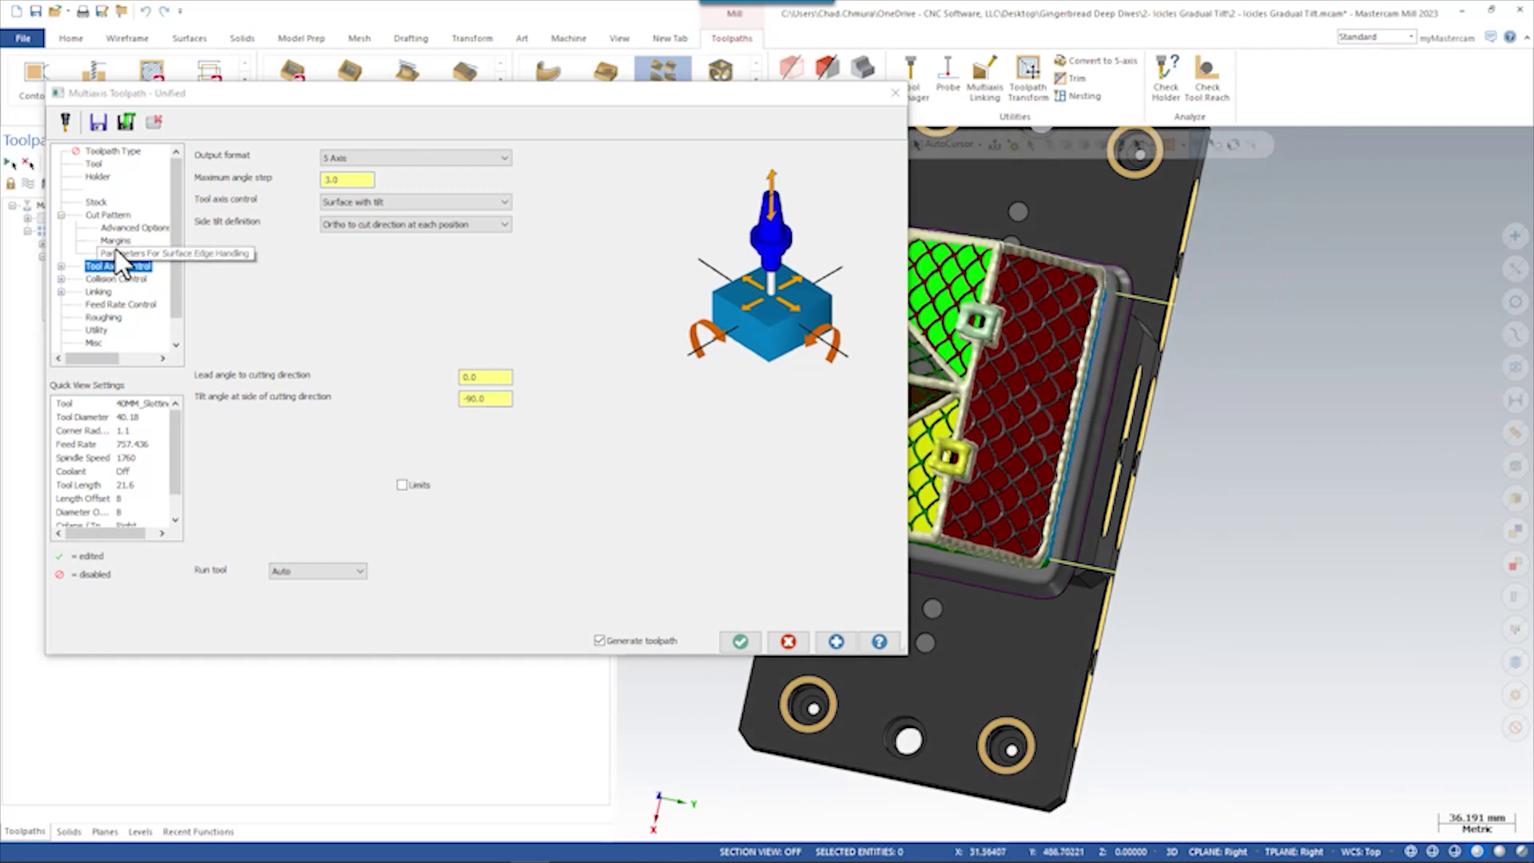
{"action": "left_click", "coordinate": [105, 216]}
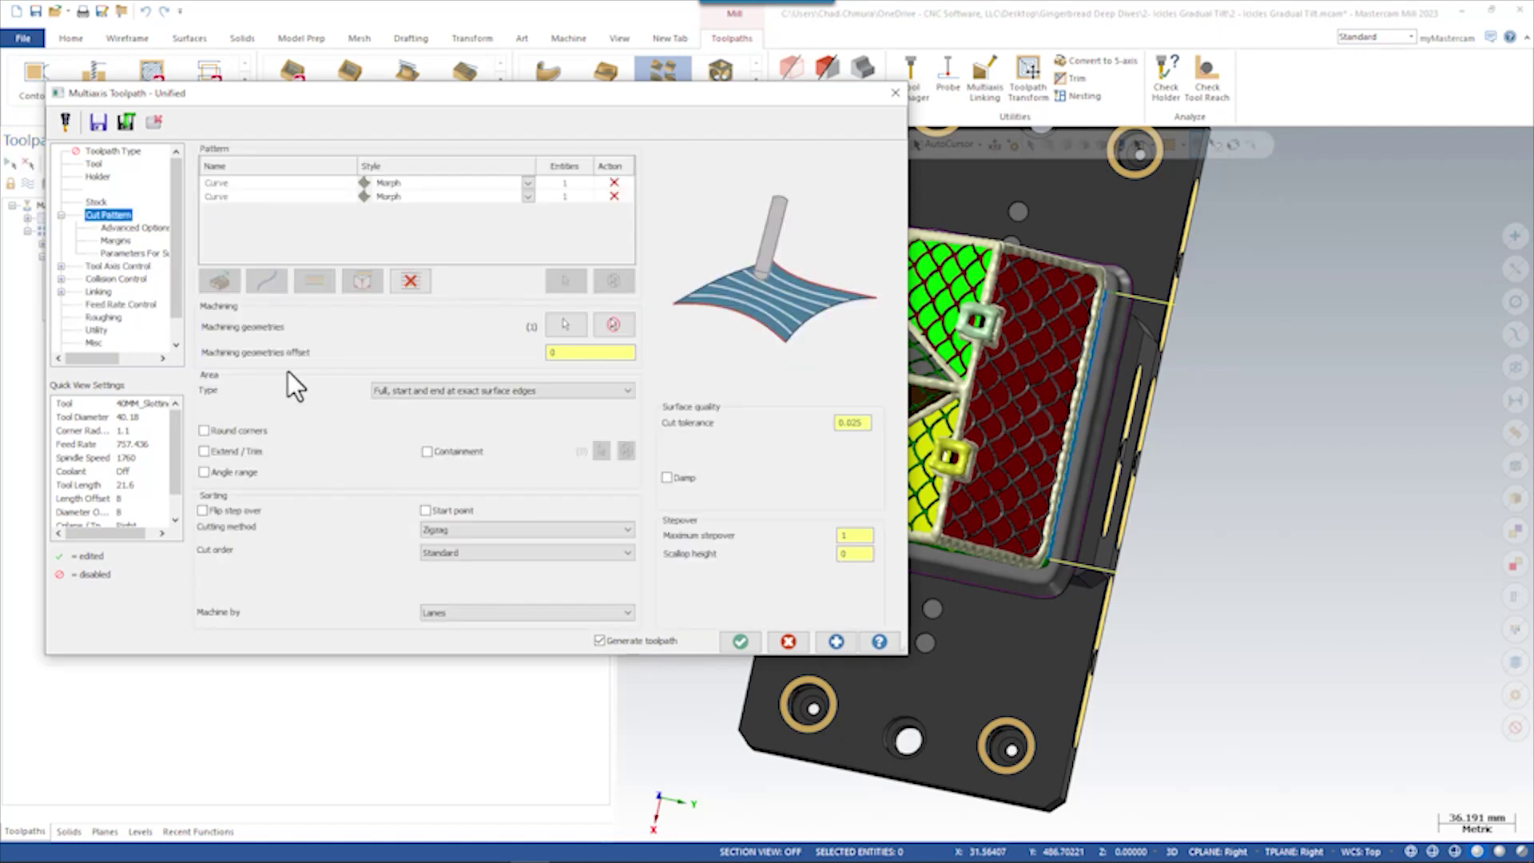
{"action": "left_click", "coordinate": [205, 452]}
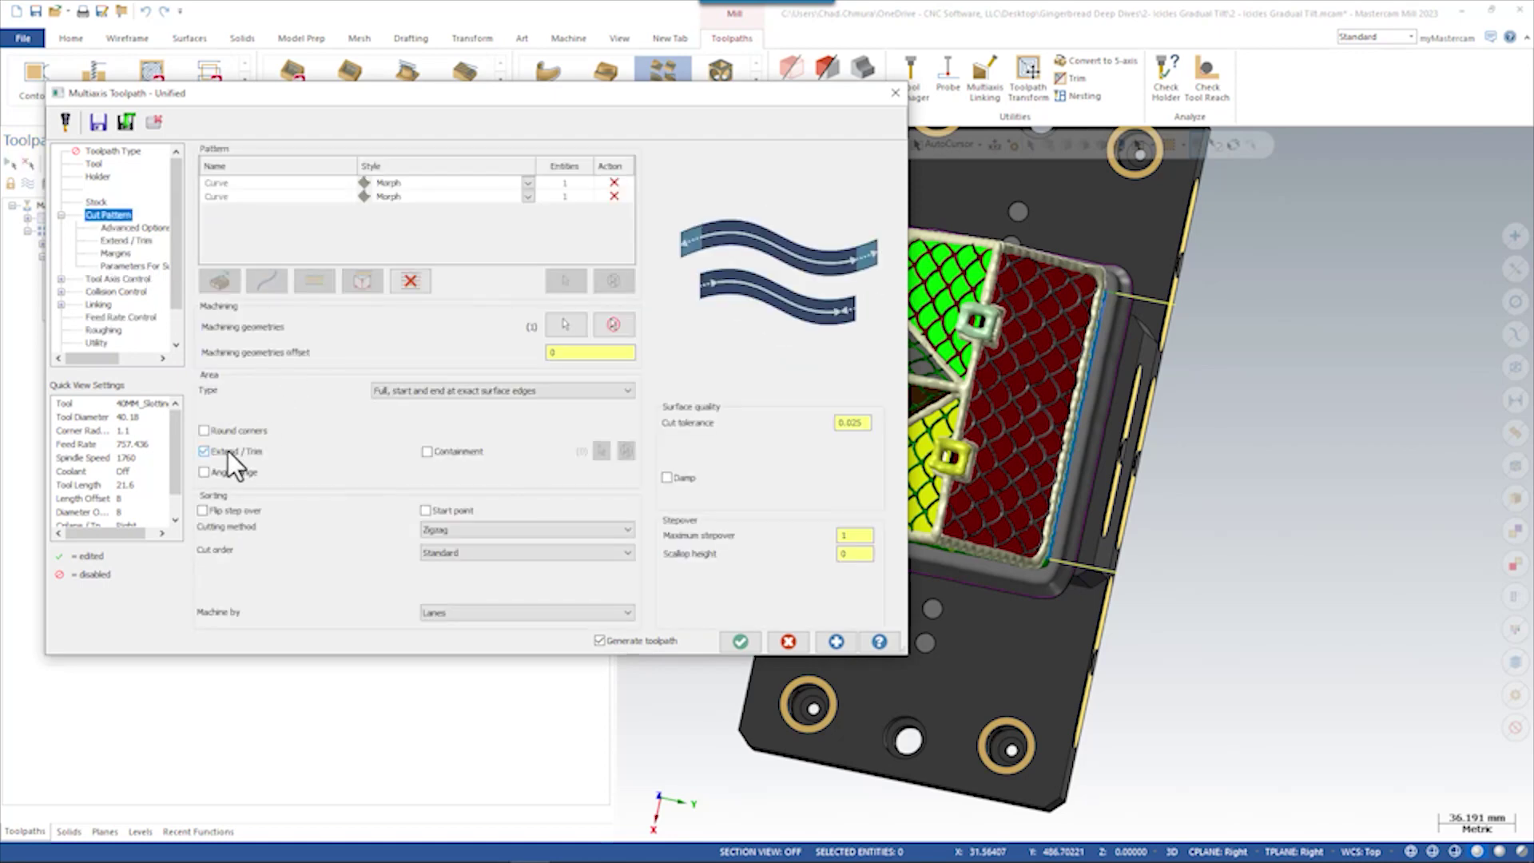
{"action": "left_click", "coordinate": [128, 240]}
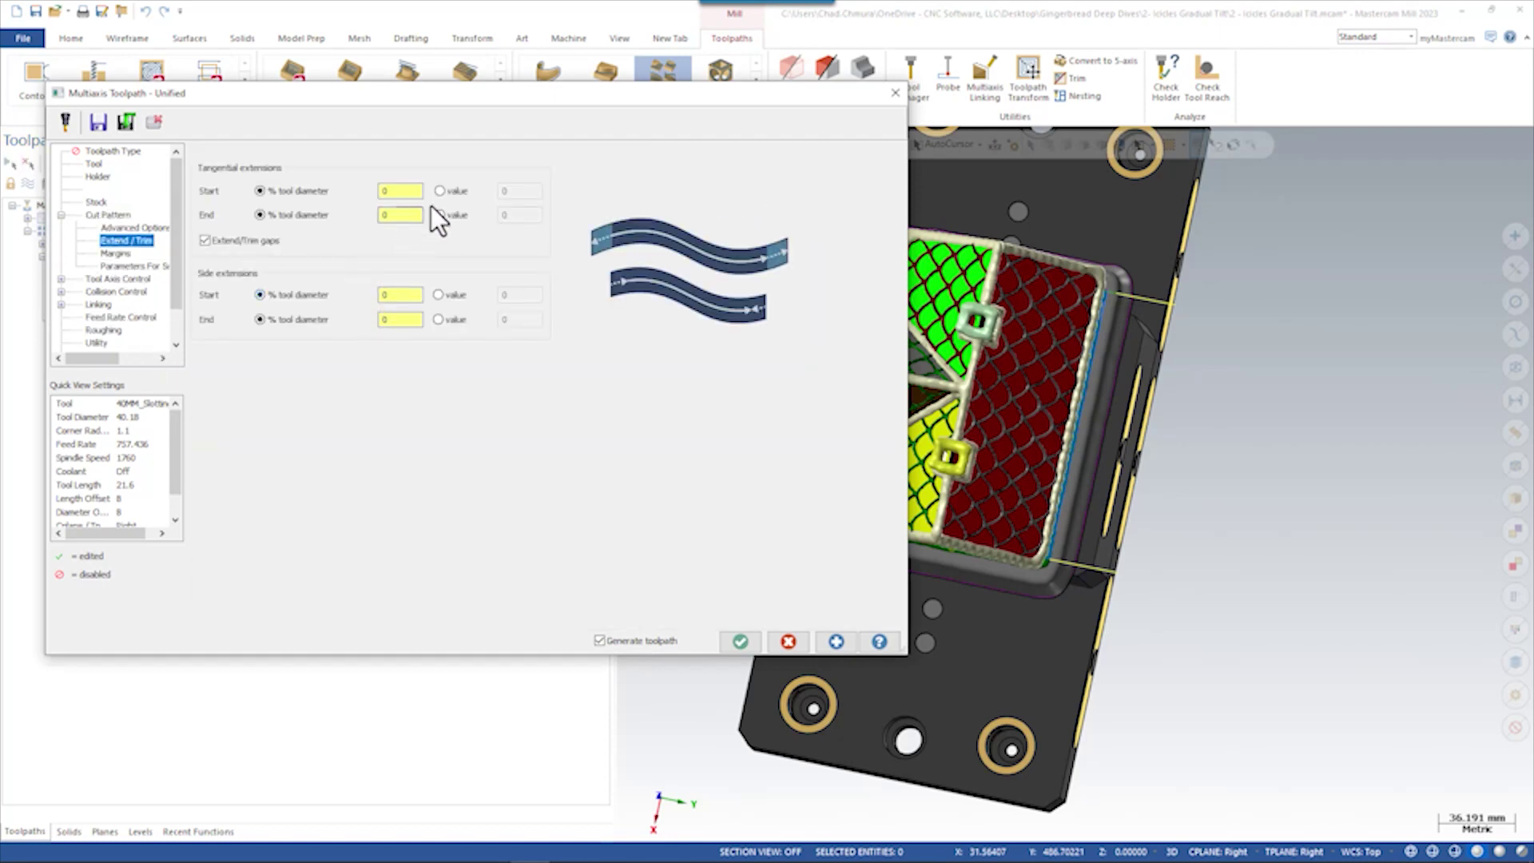
{"action": "left_click", "coordinate": [391, 190]}
{"action": "key", "text": "Tab"}
{"action": "type", "text": "100"}
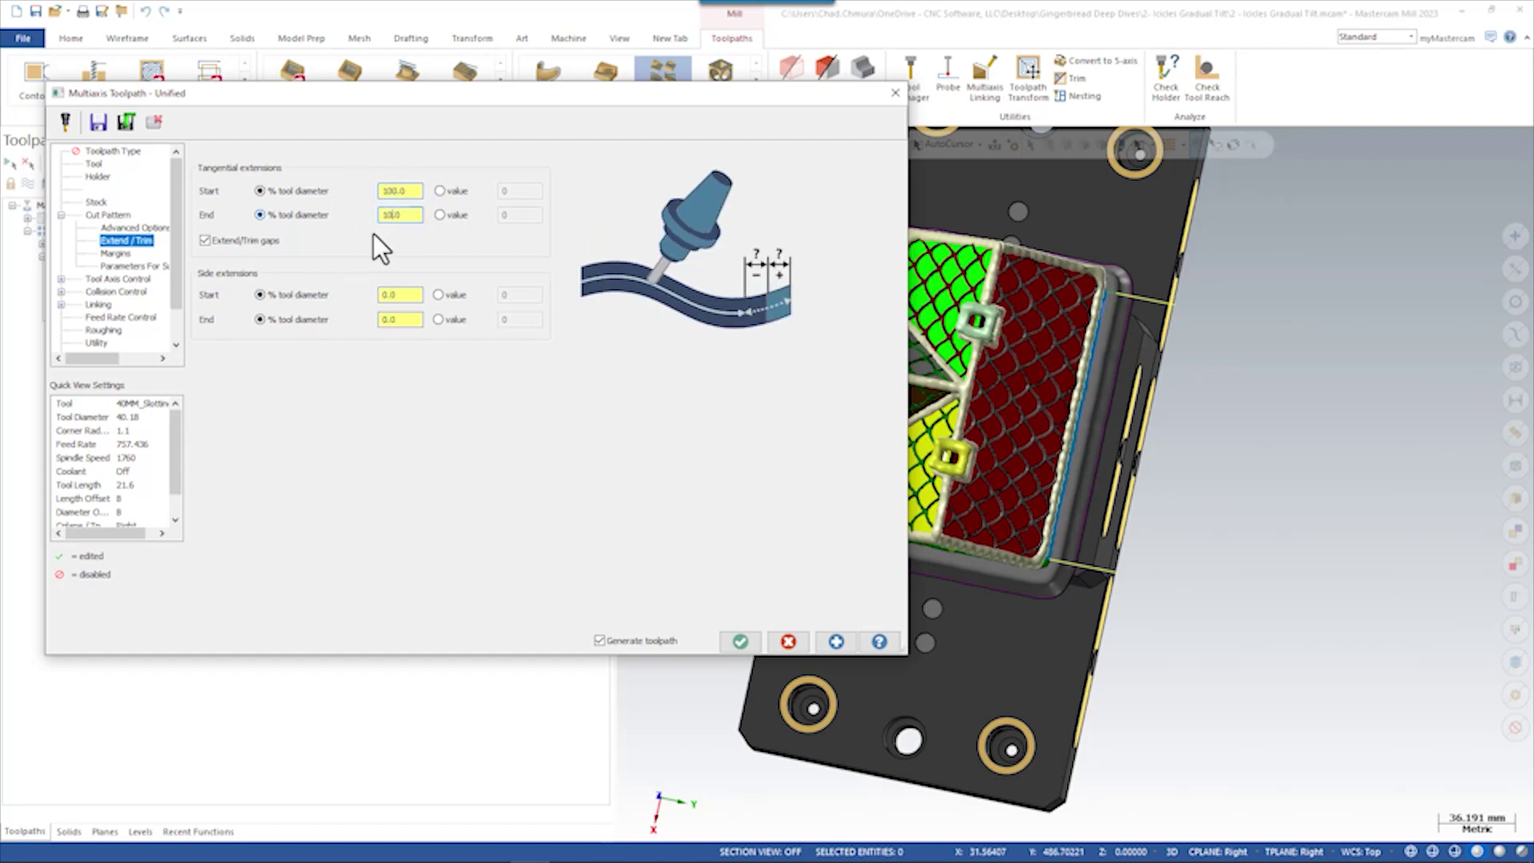
{"action": "left_click", "coordinate": [740, 642]}
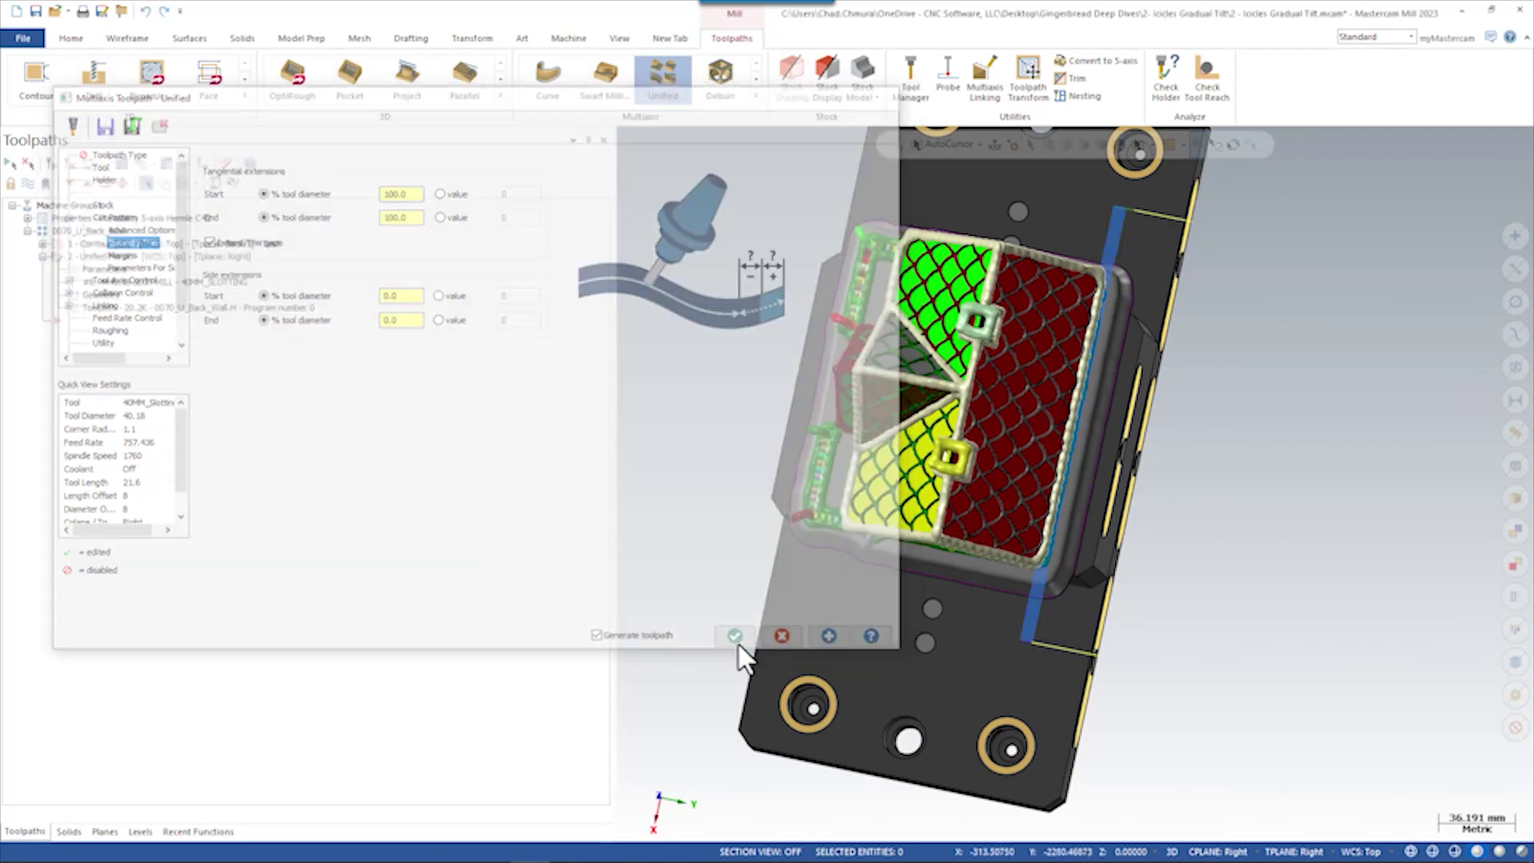
- Backplot the extended toolpath from the right side and examine the slotting tool's entry beneath the icicles, briefly using translucent shading
{"action": "key", "text": "alt+5"}
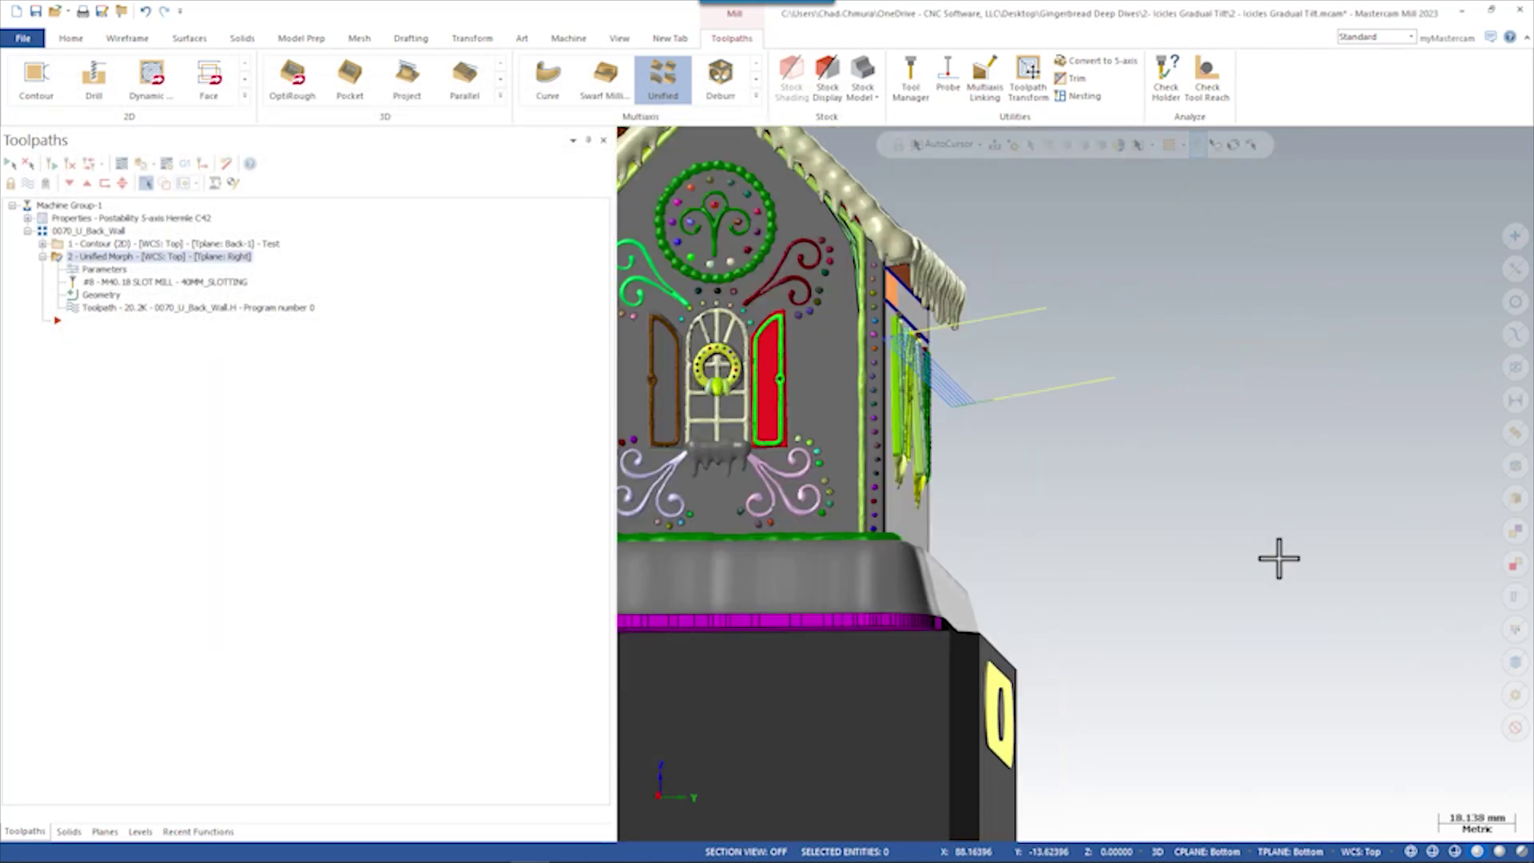
{"action": "scroll", "coordinate": [930, 340], "scroll_direction": "up", "scroll_amount": 2}
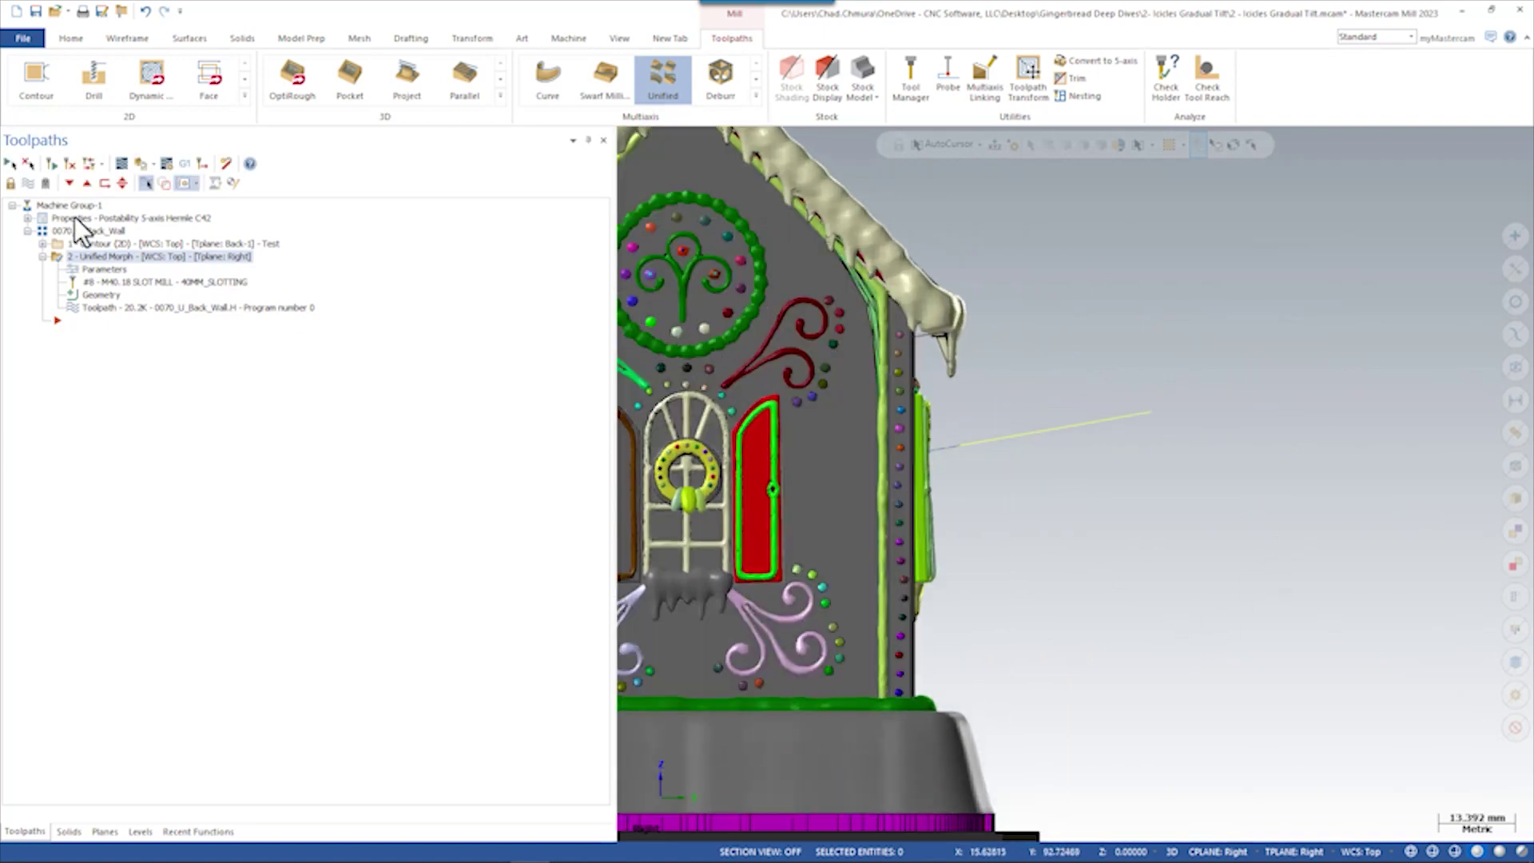
{"action": "left_click", "coordinate": [121, 164]}
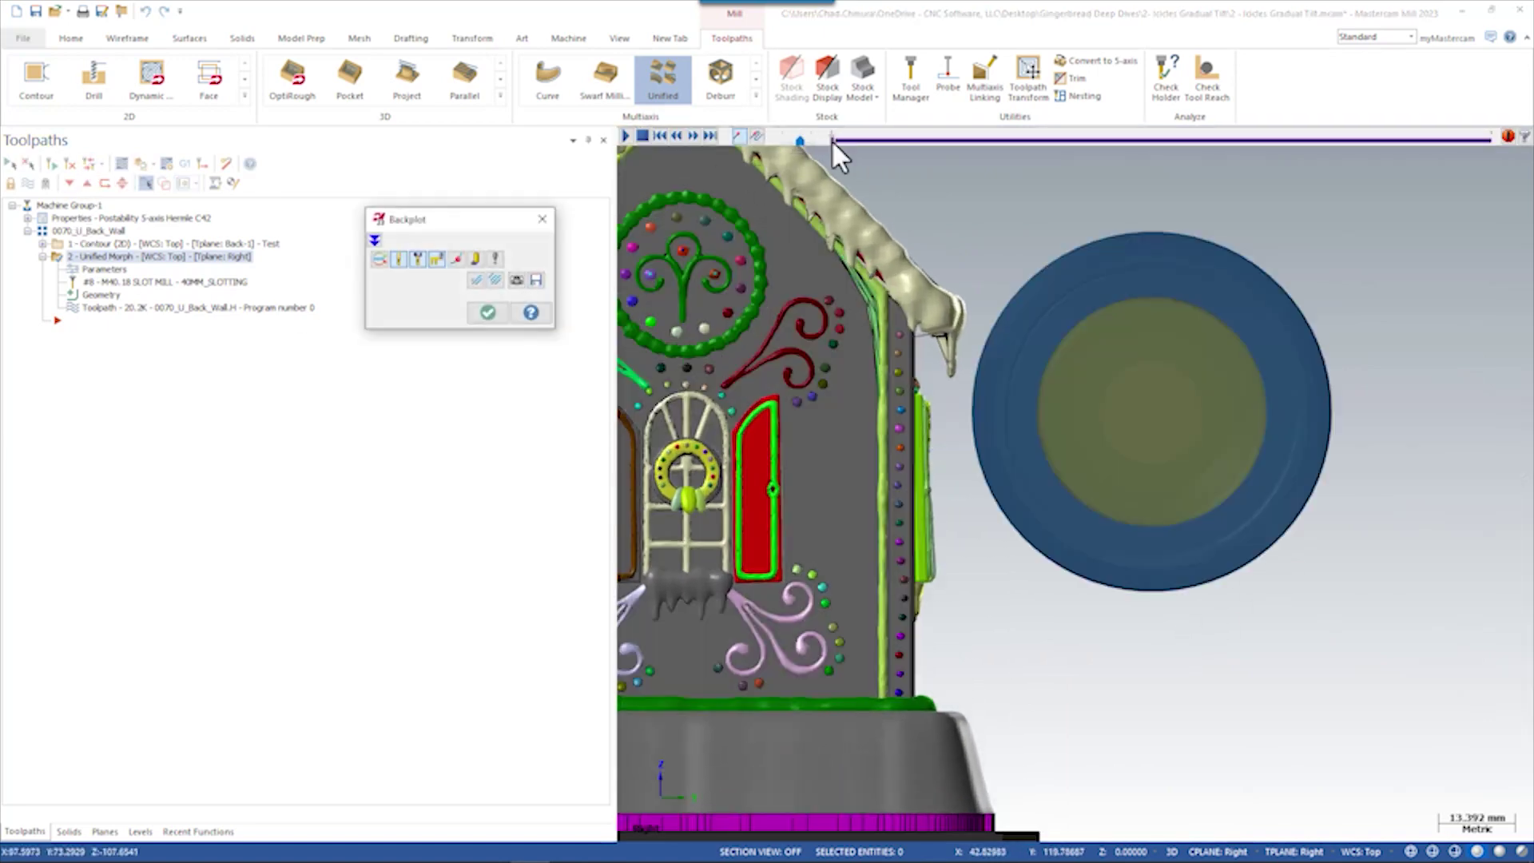
{"action": "left_click_drag", "start_coordinate": [831, 139], "coordinate": [864, 131]}
{"action": "scroll", "coordinate": [912, 281], "scroll_direction": "up", "scroll_amount": 5}
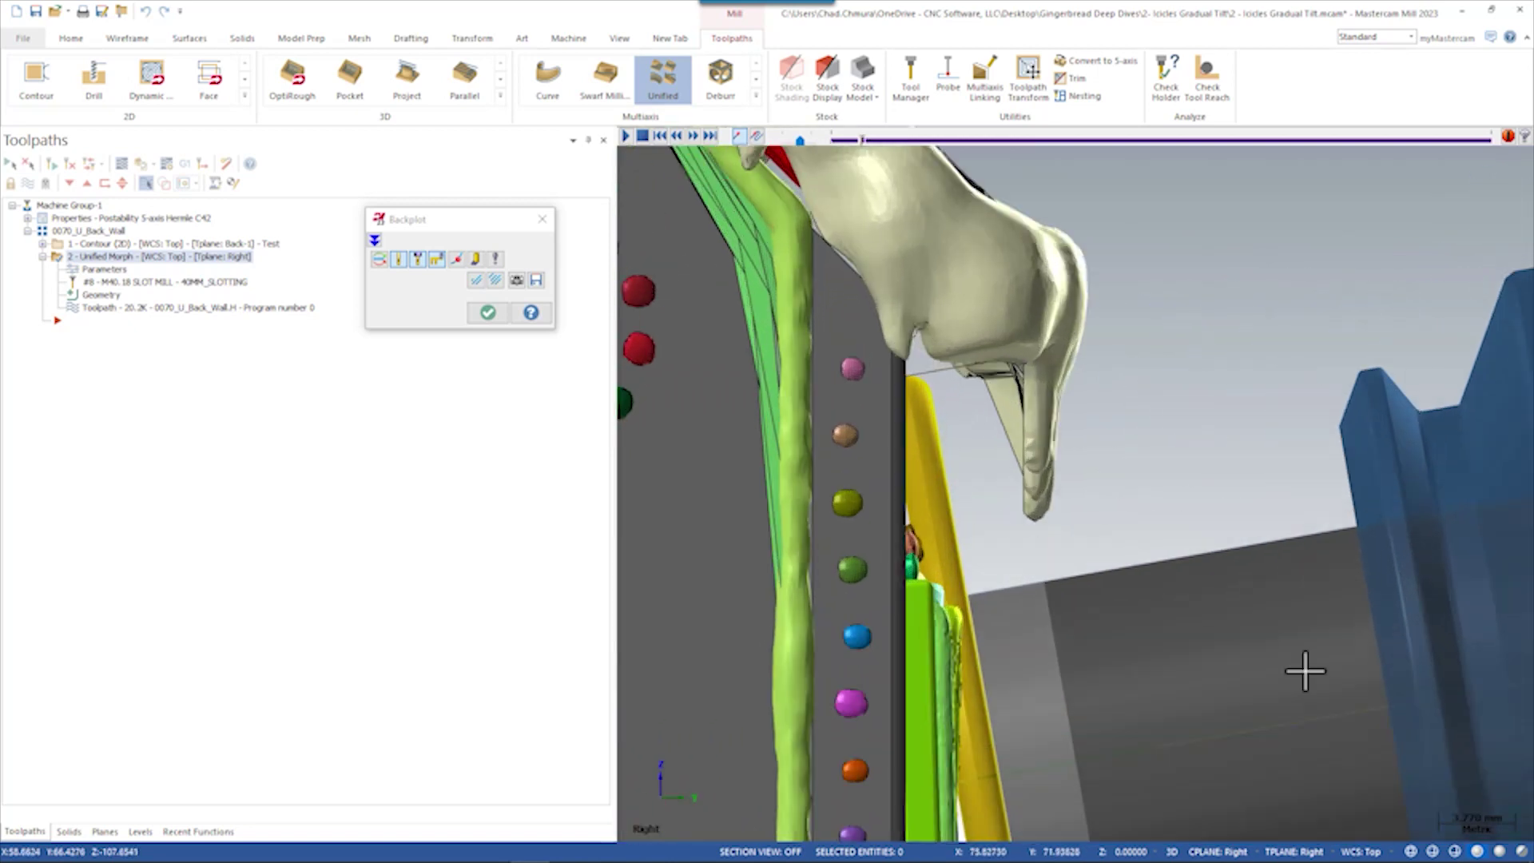
{"action": "left_click", "coordinate": [1520, 852]}
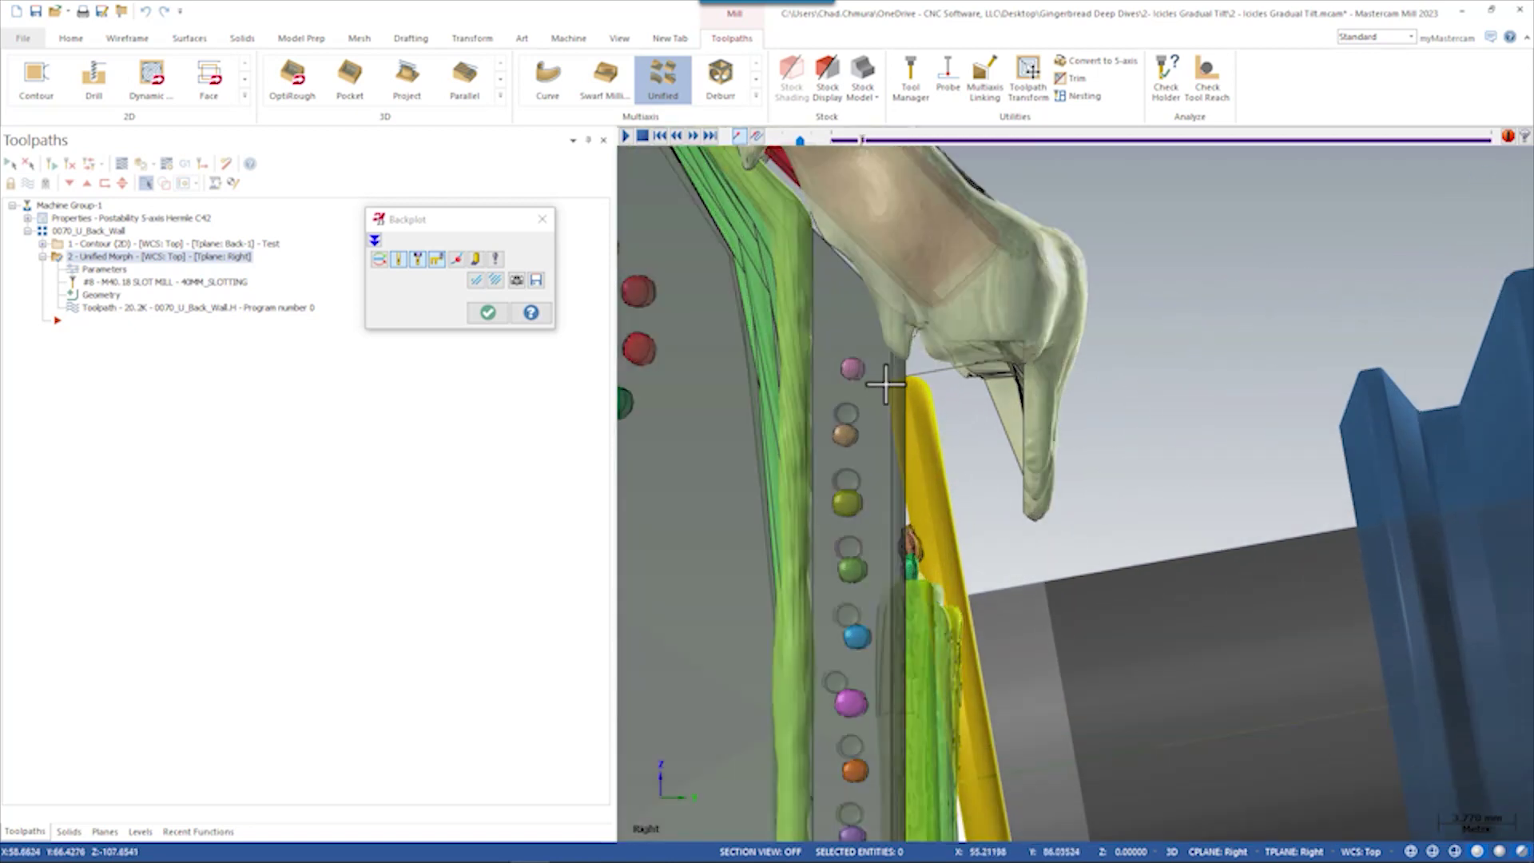
{"action": "left_click", "coordinate": [1521, 852]}
- Advance the backplot through the remaining passes to examine tool clearance to the icicles and side-wall details, and end the backplot
{"action": "left_click_drag", "start_coordinate": [863, 141], "coordinate": [956, 140]}
{"action": "scroll", "coordinate": [929, 673], "scroll_direction": "down", "scroll_amount": 2}
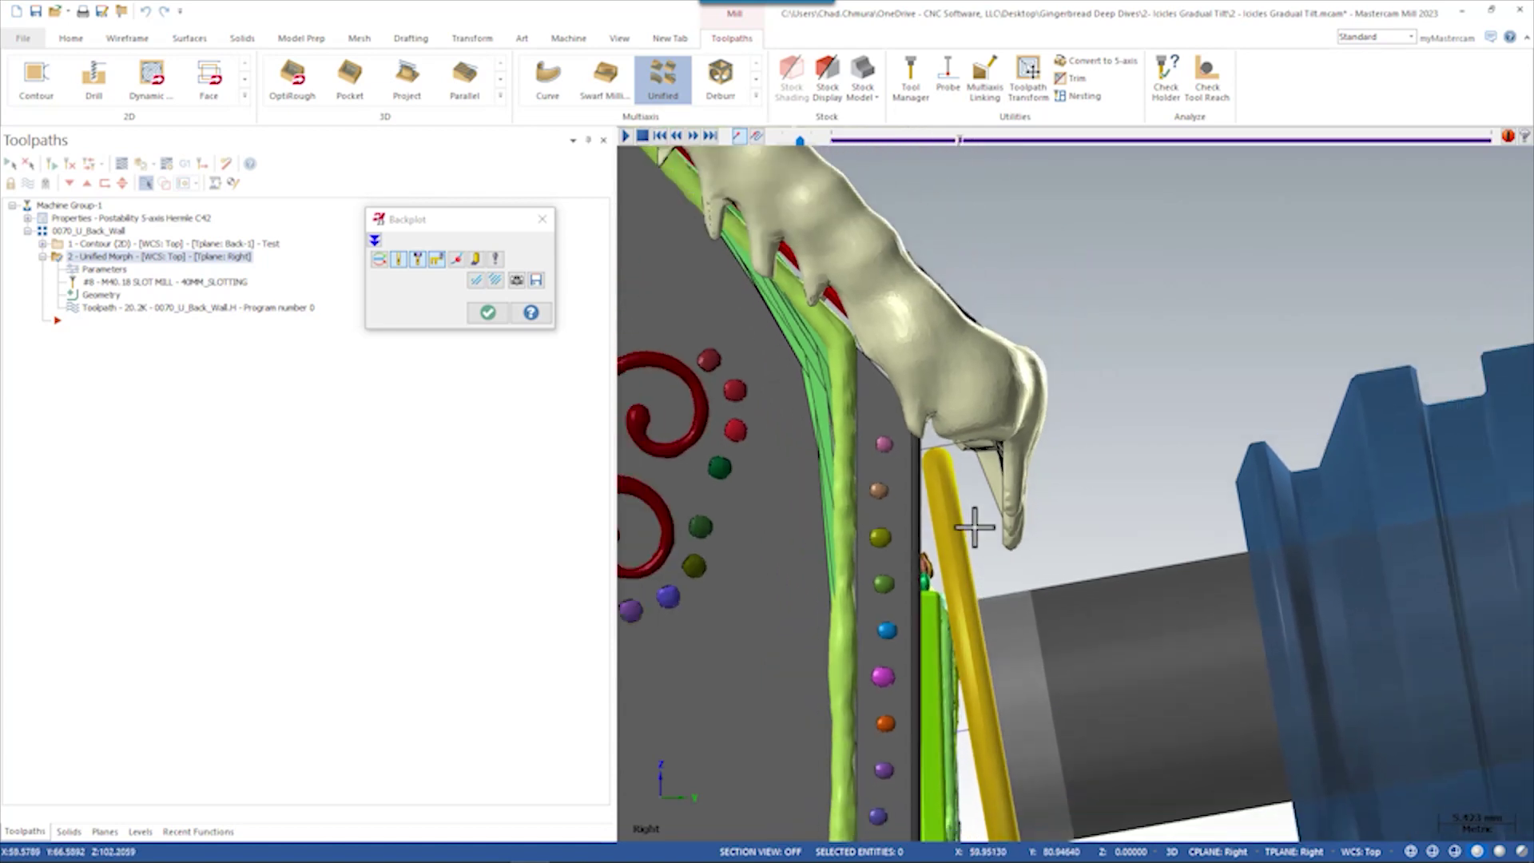
{"action": "scroll", "coordinate": [975, 543], "scroll_direction": "up", "scroll_amount": 4}
{"action": "scroll", "coordinate": [954, 566], "scroll_direction": "down", "scroll_amount": 2}
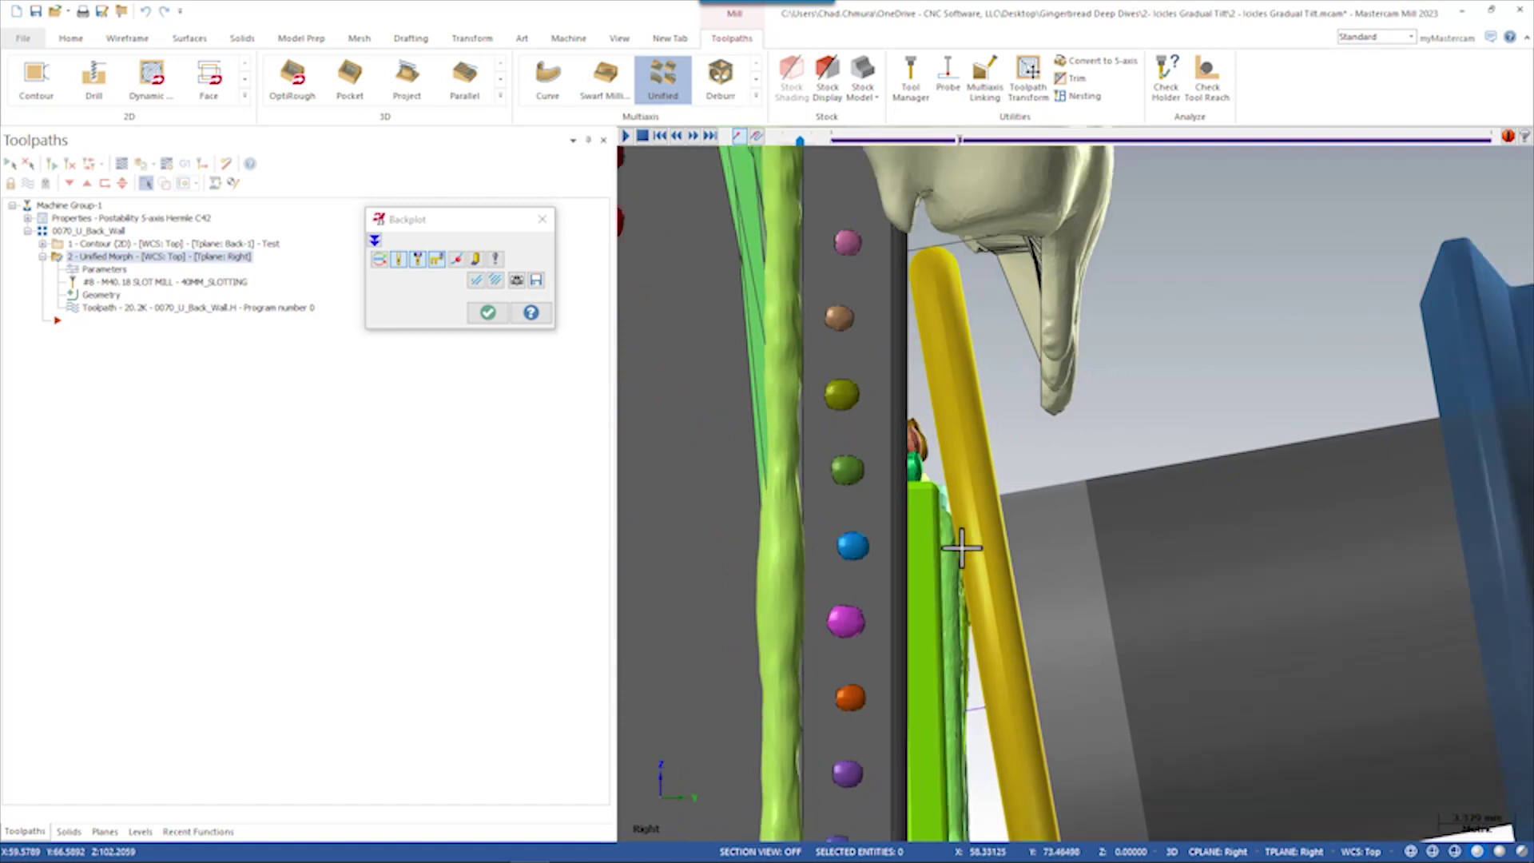
{"action": "left_click_drag", "start_coordinate": [959, 140], "coordinate": [1260, 161]}
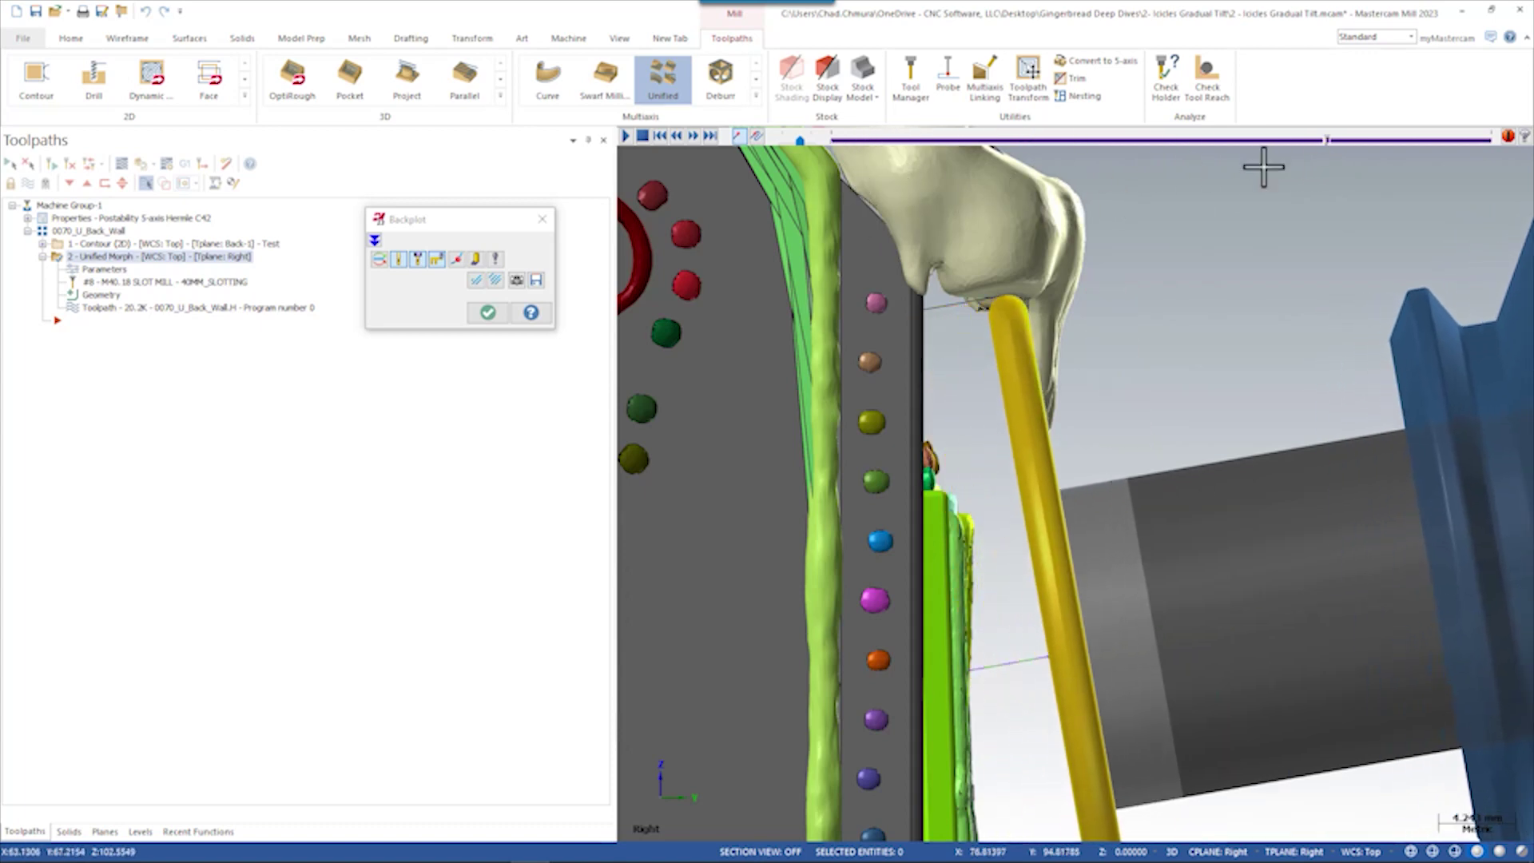
{"action": "left_click", "coordinate": [486, 312]}
- Adjust the tilt angle at side of cutting direction to lean the tool further from the wall, and regenerate the toolpath
{"action": "left_click", "coordinate": [99, 270]}
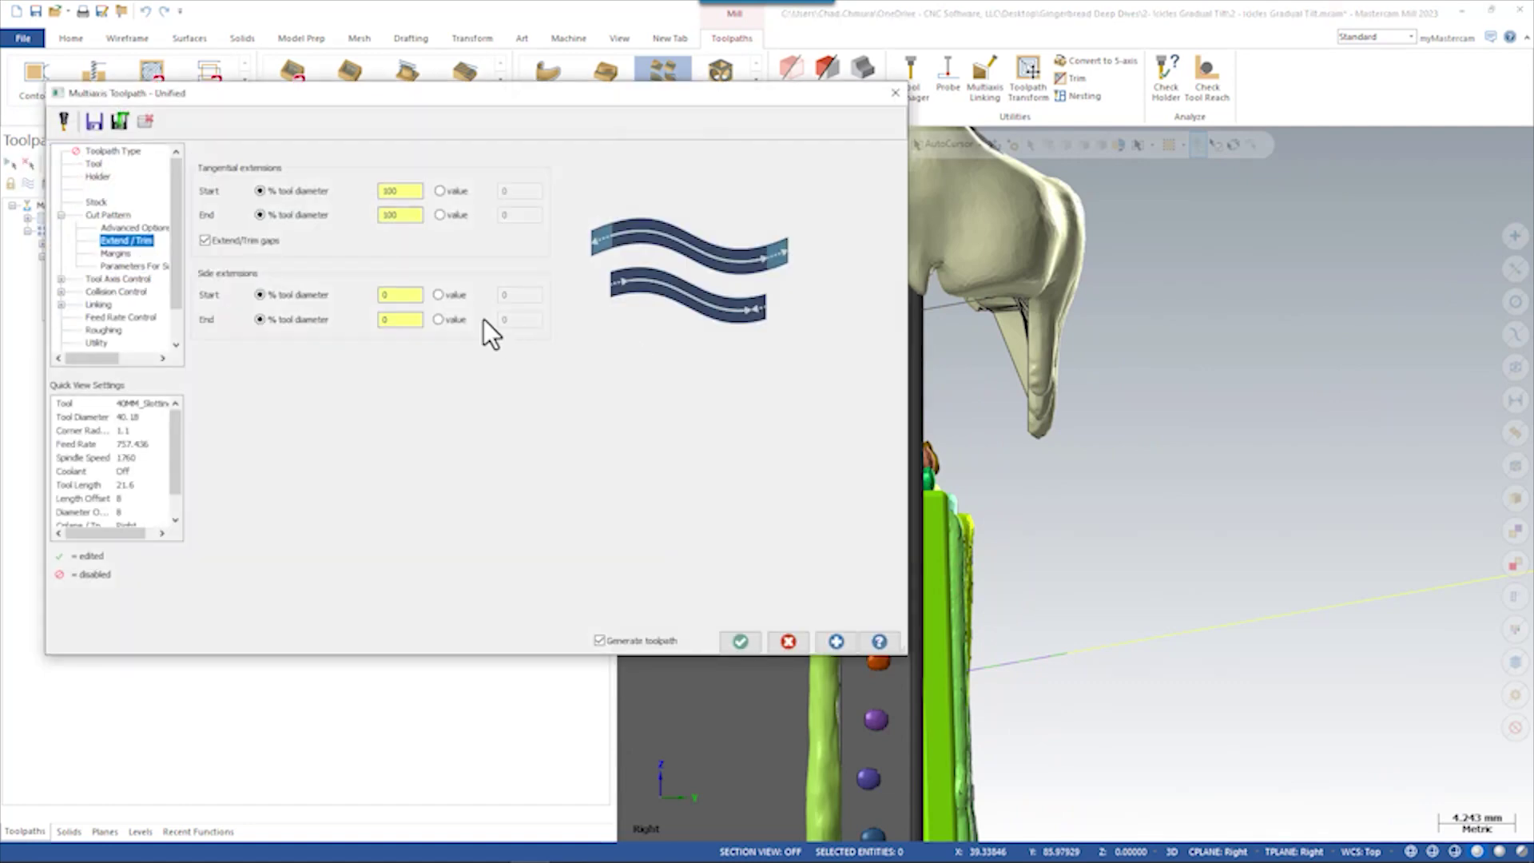
{"action": "left_click", "coordinate": [101, 215]}
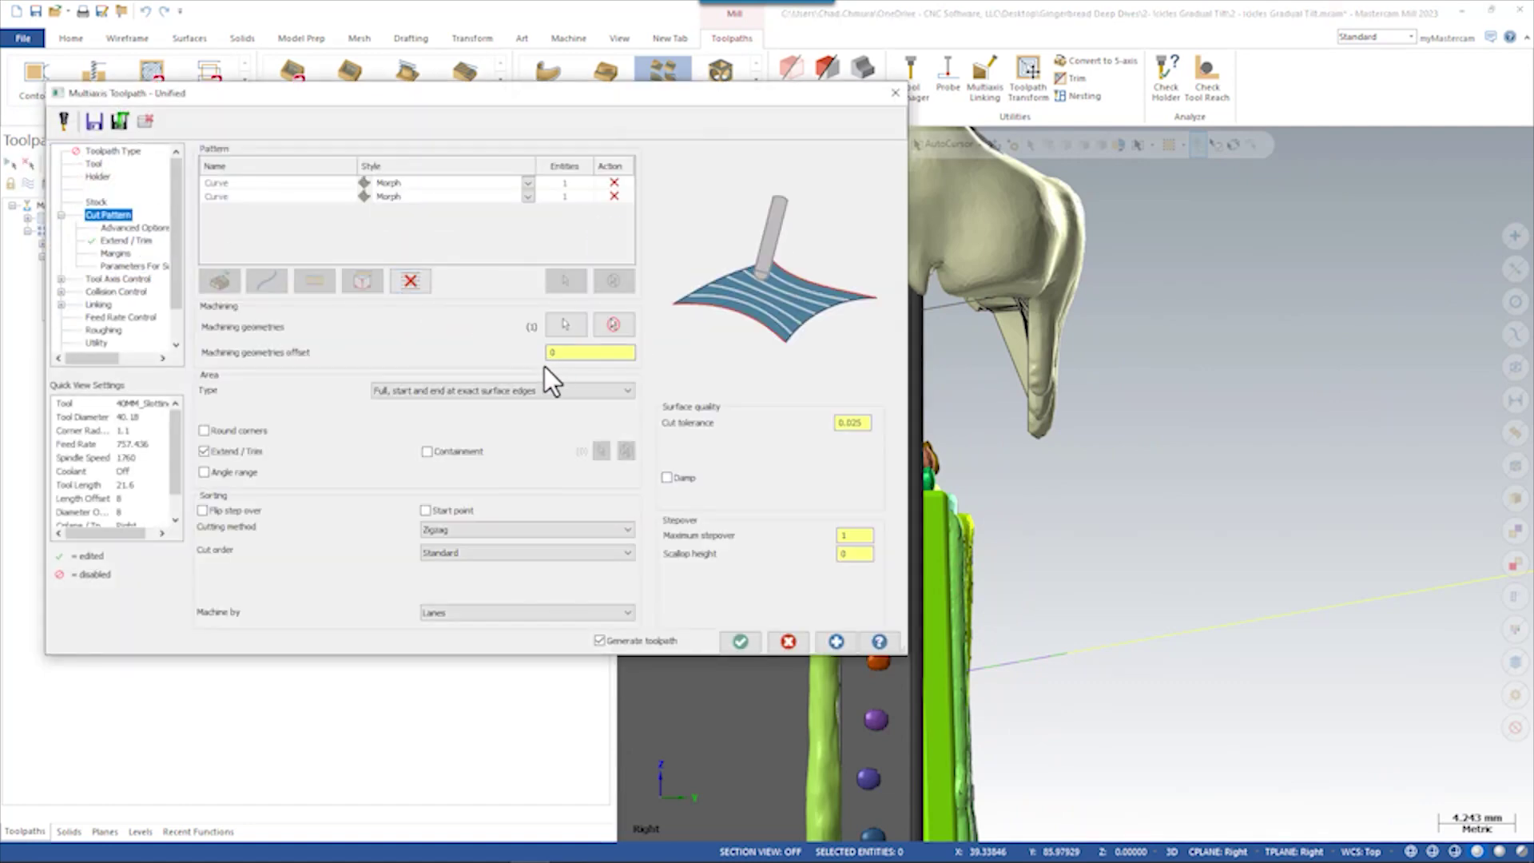
{"action": "left_click", "coordinate": [102, 278]}
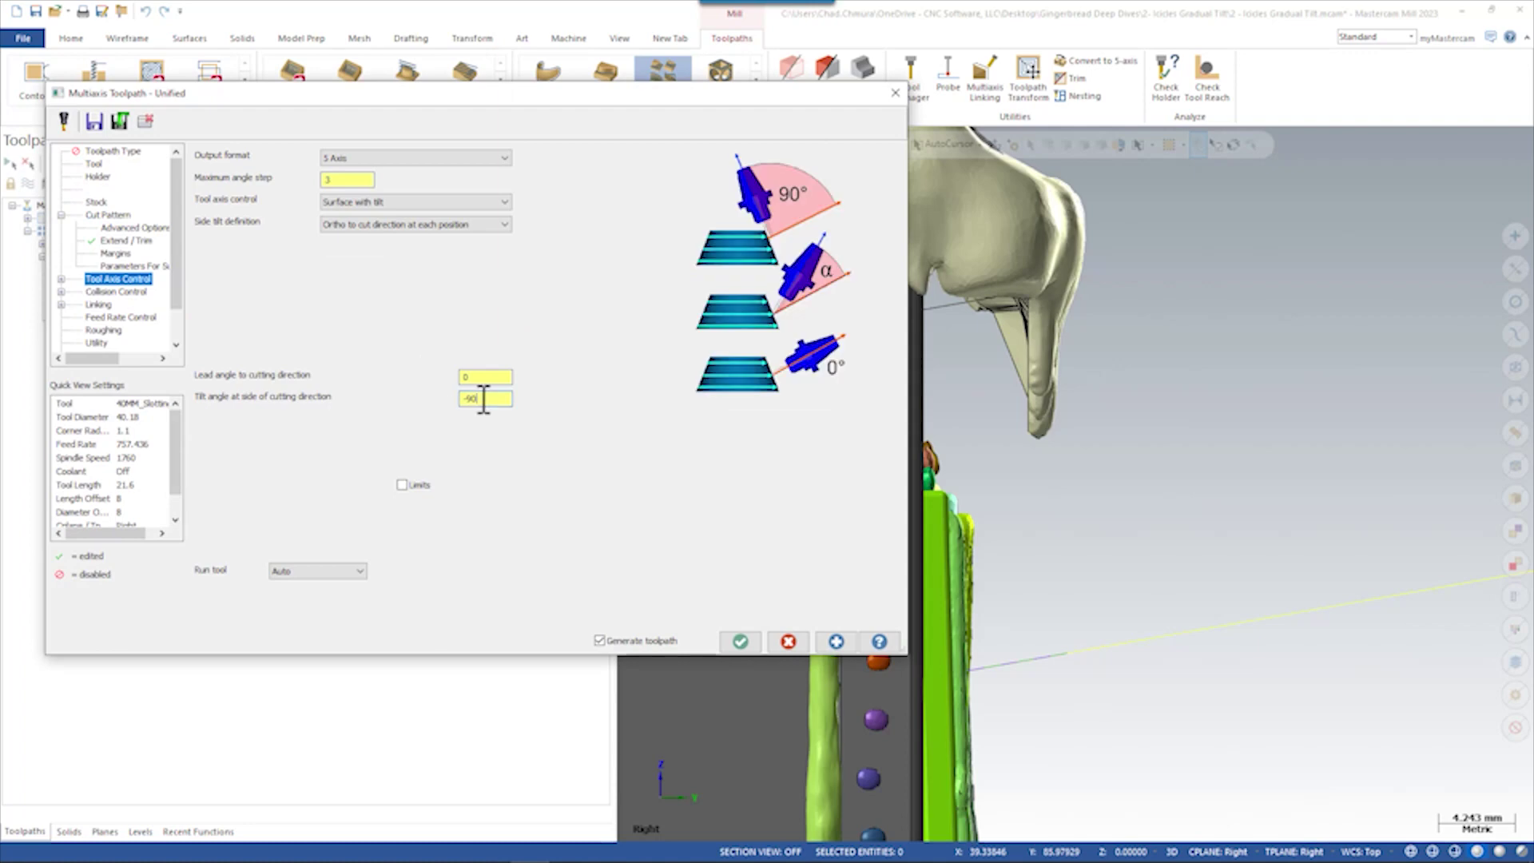
{"action": "left_click", "coordinate": [741, 642]}
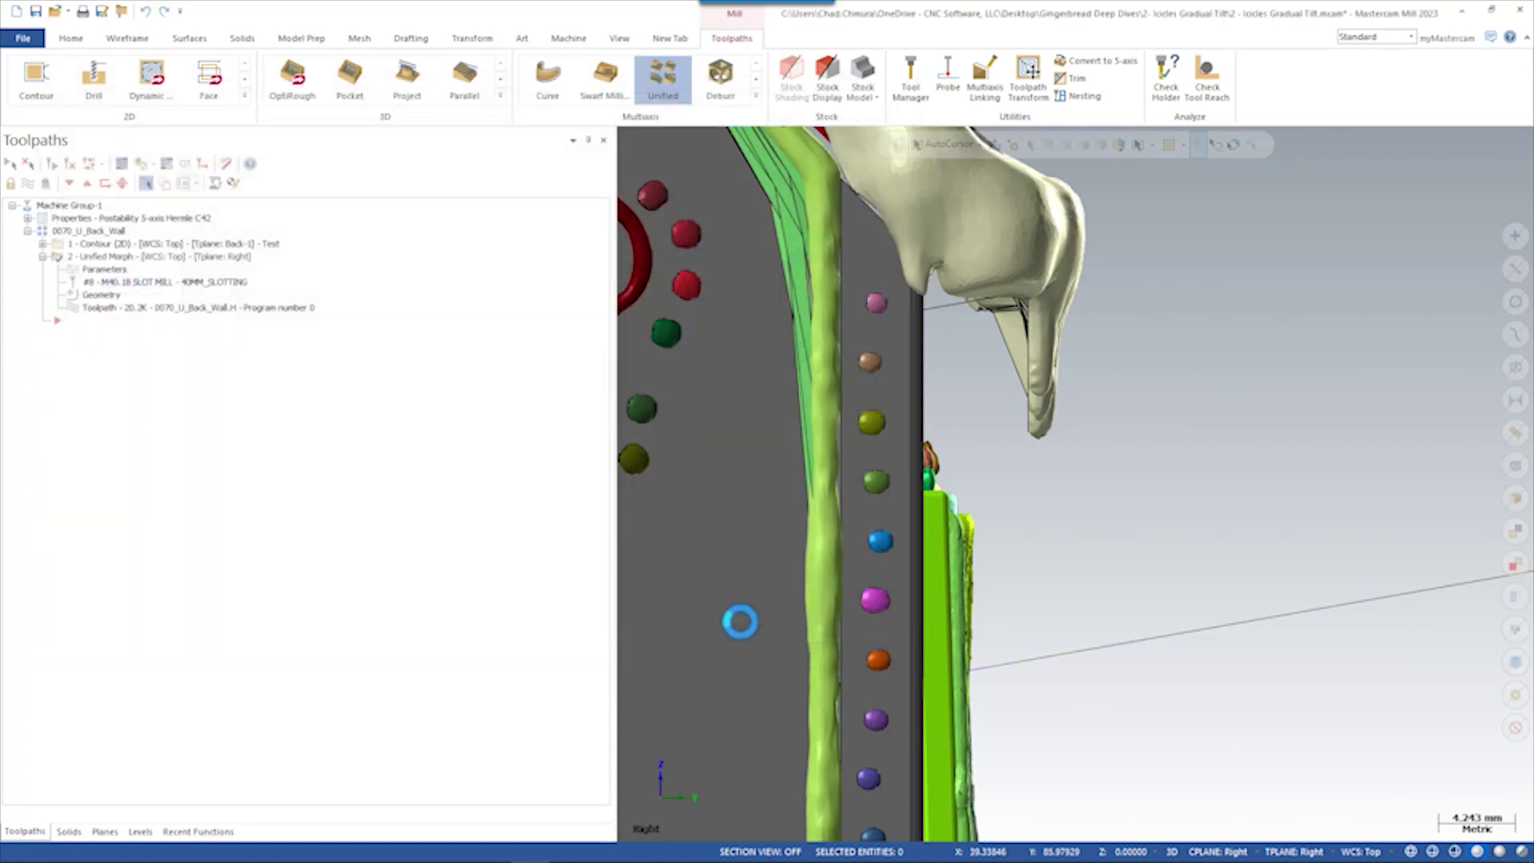
- Backplot the retilted toolpath back and forth to compare tool clearance at the side-wall details and at the icicle tips
{"action": "left_click", "coordinate": [121, 165]}
{"action": "left_click_drag", "start_coordinate": [835, 137], "coordinate": [901, 144]}
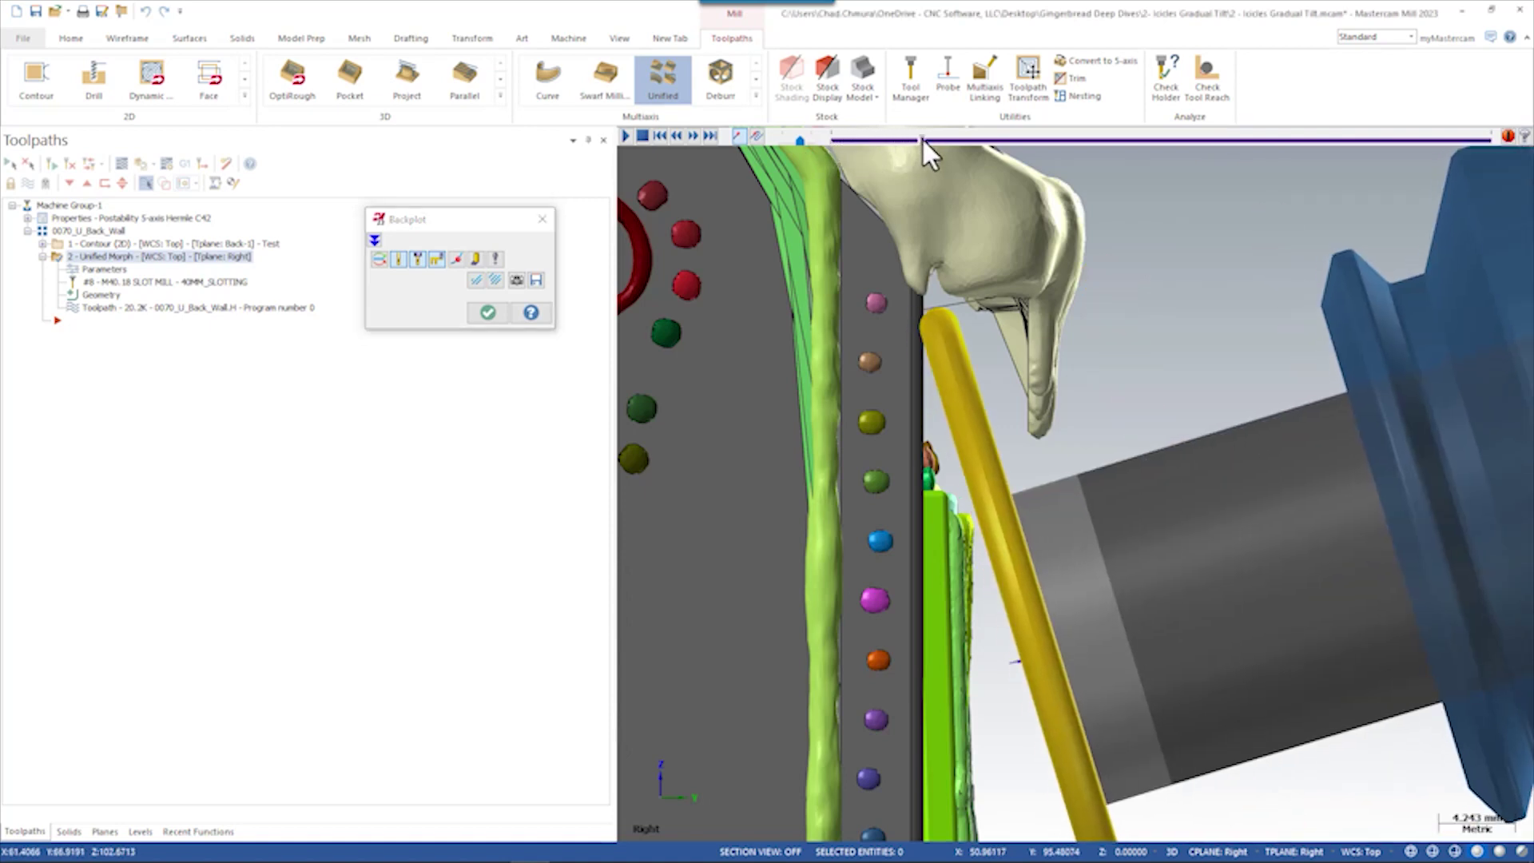
{"action": "left_click_drag", "start_coordinate": [897, 137], "coordinate": [1231, 131]}
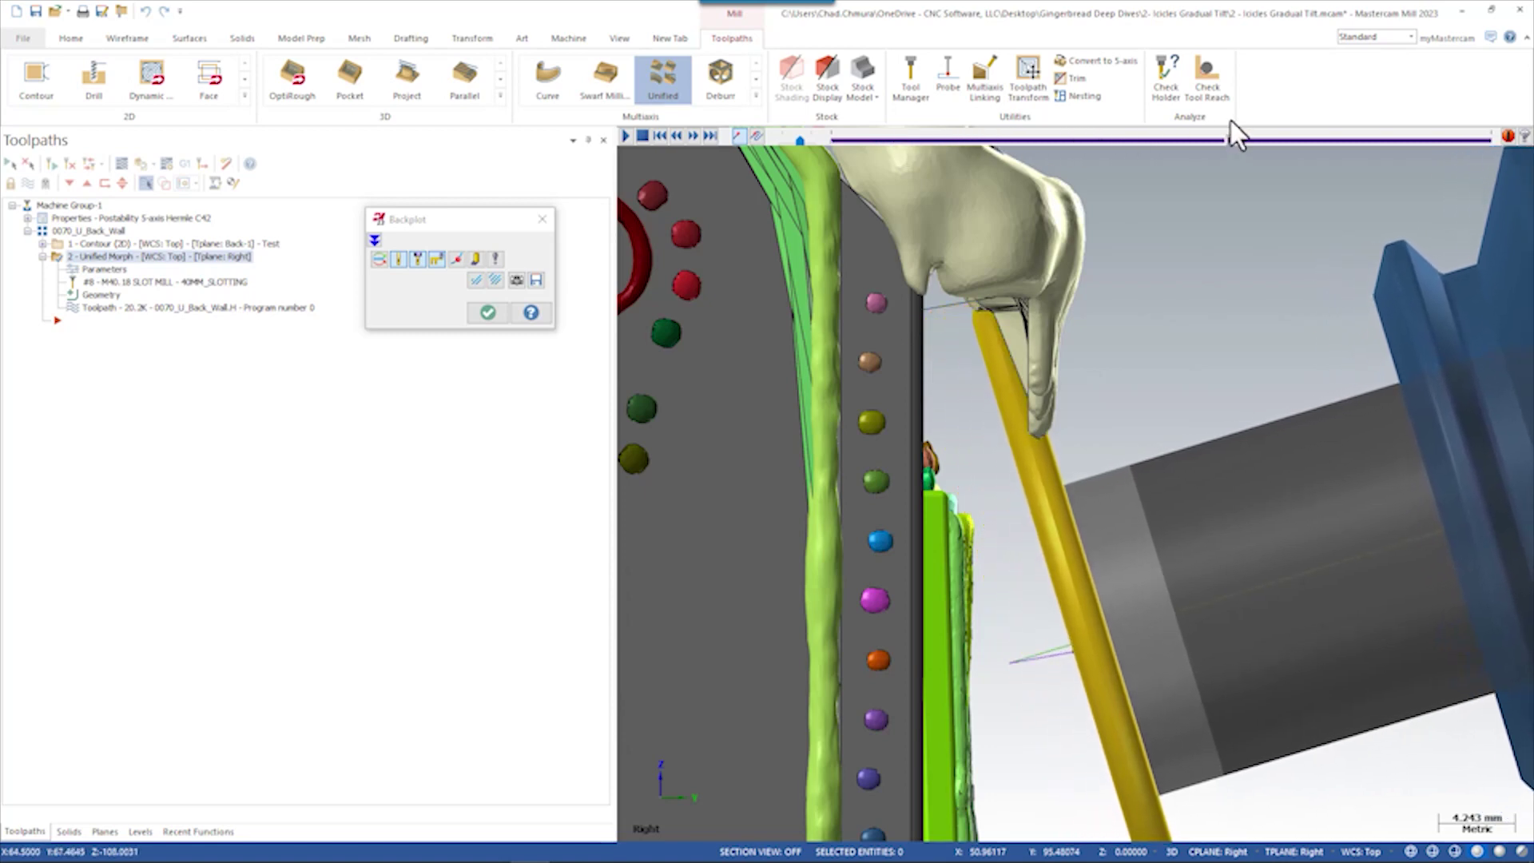
{"action": "left_click_drag", "start_coordinate": [1231, 122], "coordinate": [946, 134]}
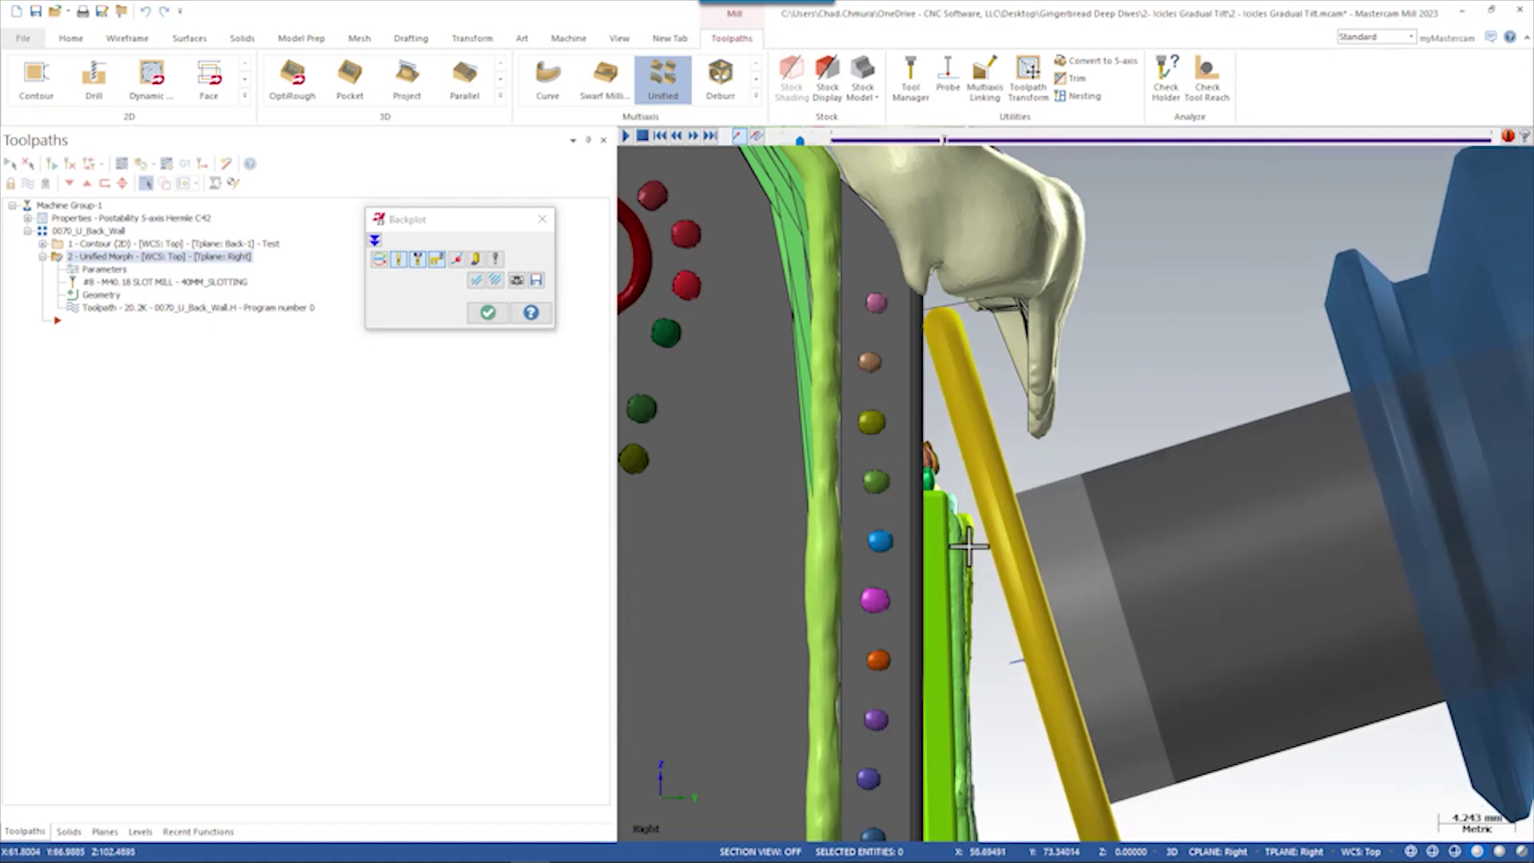
{"action": "scroll", "coordinate": [977, 500], "scroll_direction": "up", "scroll_amount": 5}
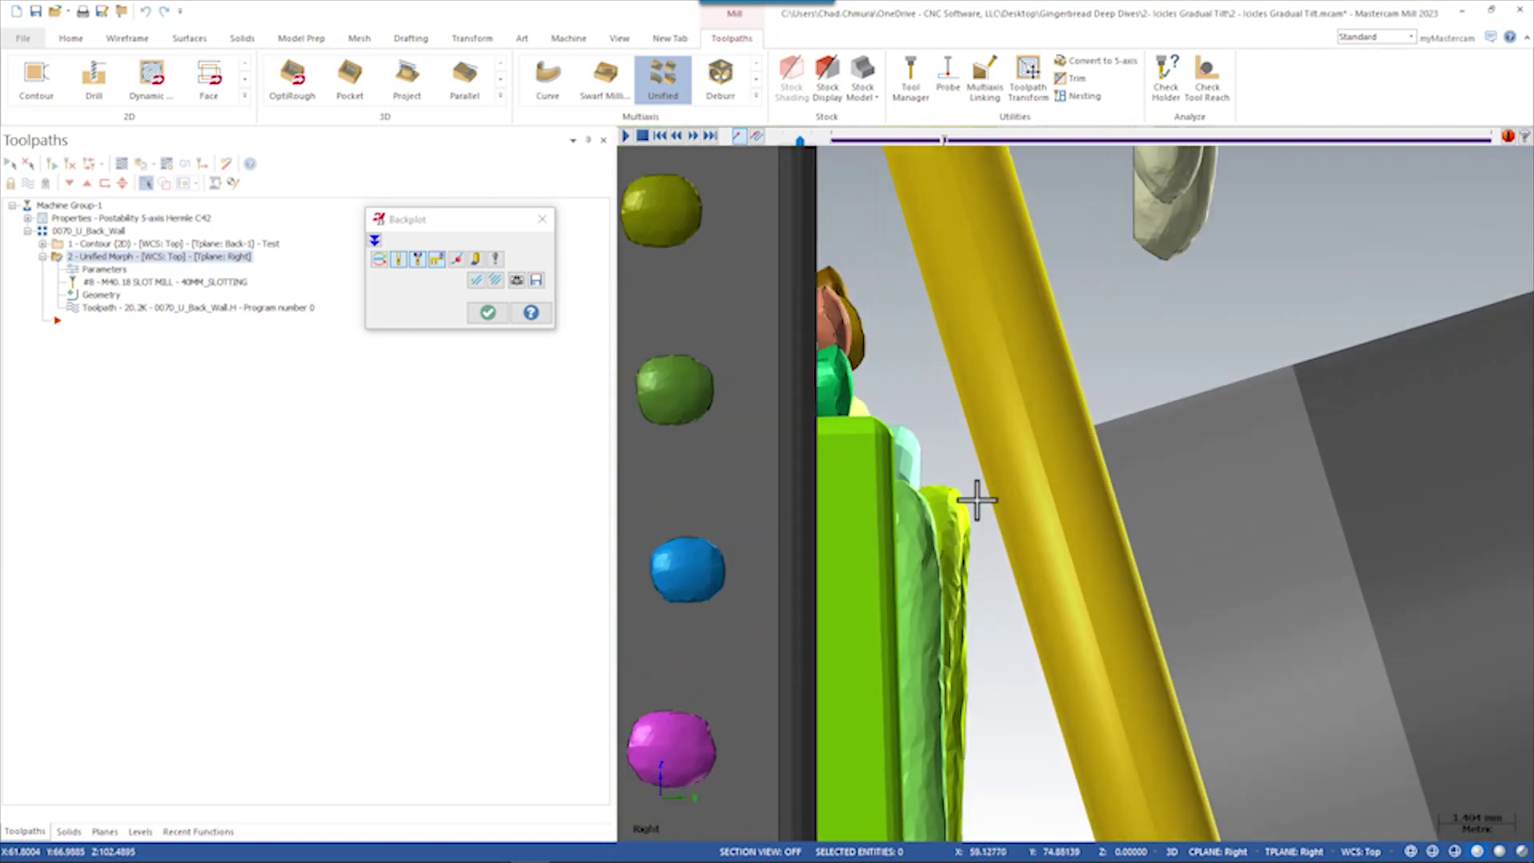
{"action": "scroll", "coordinate": [967, 511], "scroll_direction": "down", "scroll_amount": 5}
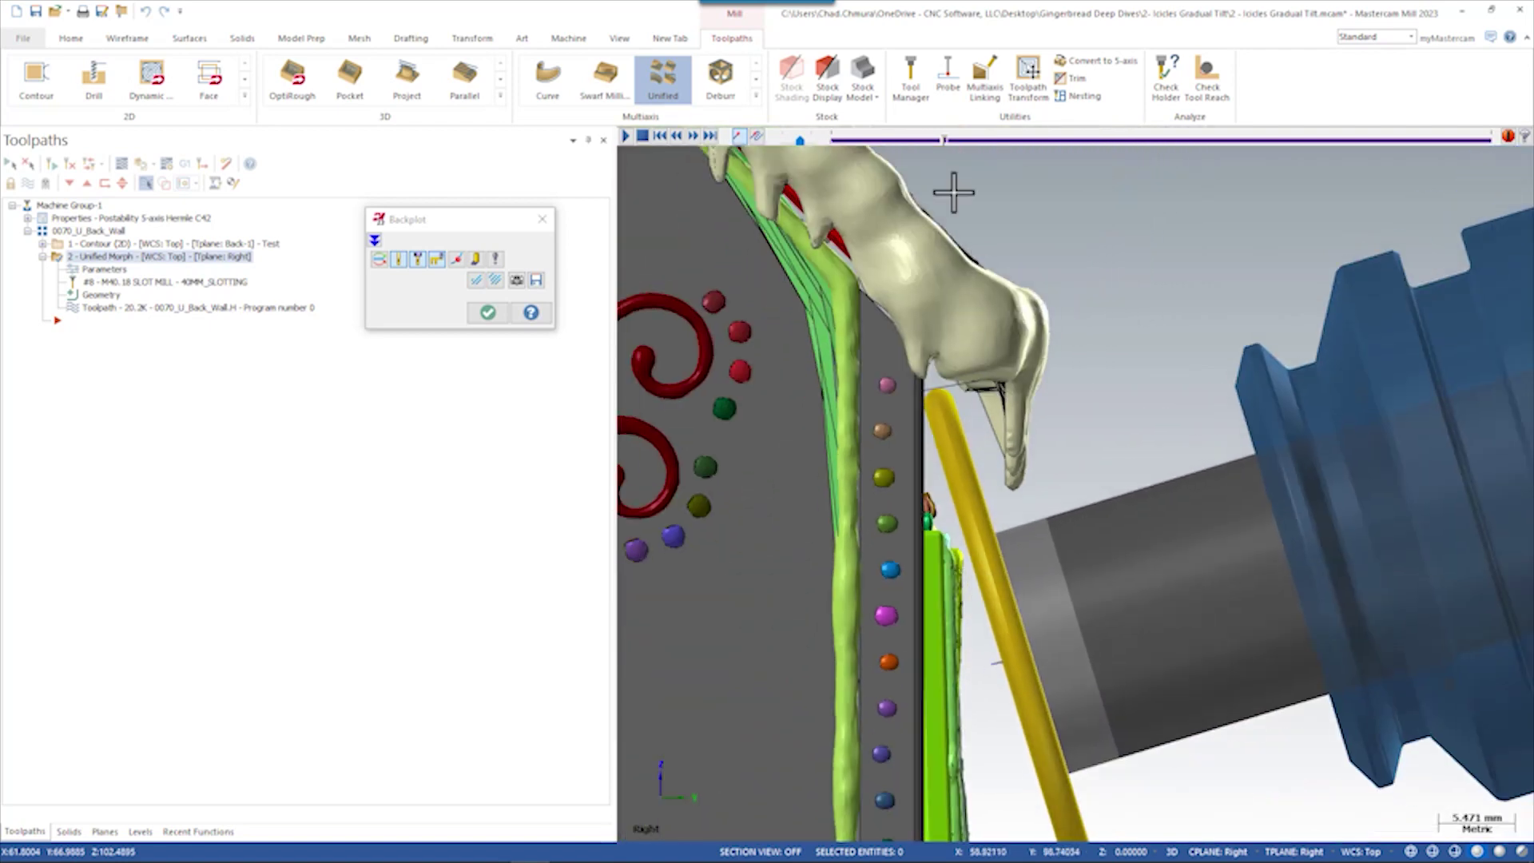
{"action": "mouse_move", "coordinate": [940, 139]}
{"action": "left_mouse_down"}
{"action": "mouse_move", "coordinate": [925, 140]}
{"action": "mouse_move", "coordinate": [950, 141]}
{"action": "left_mouse_up"}
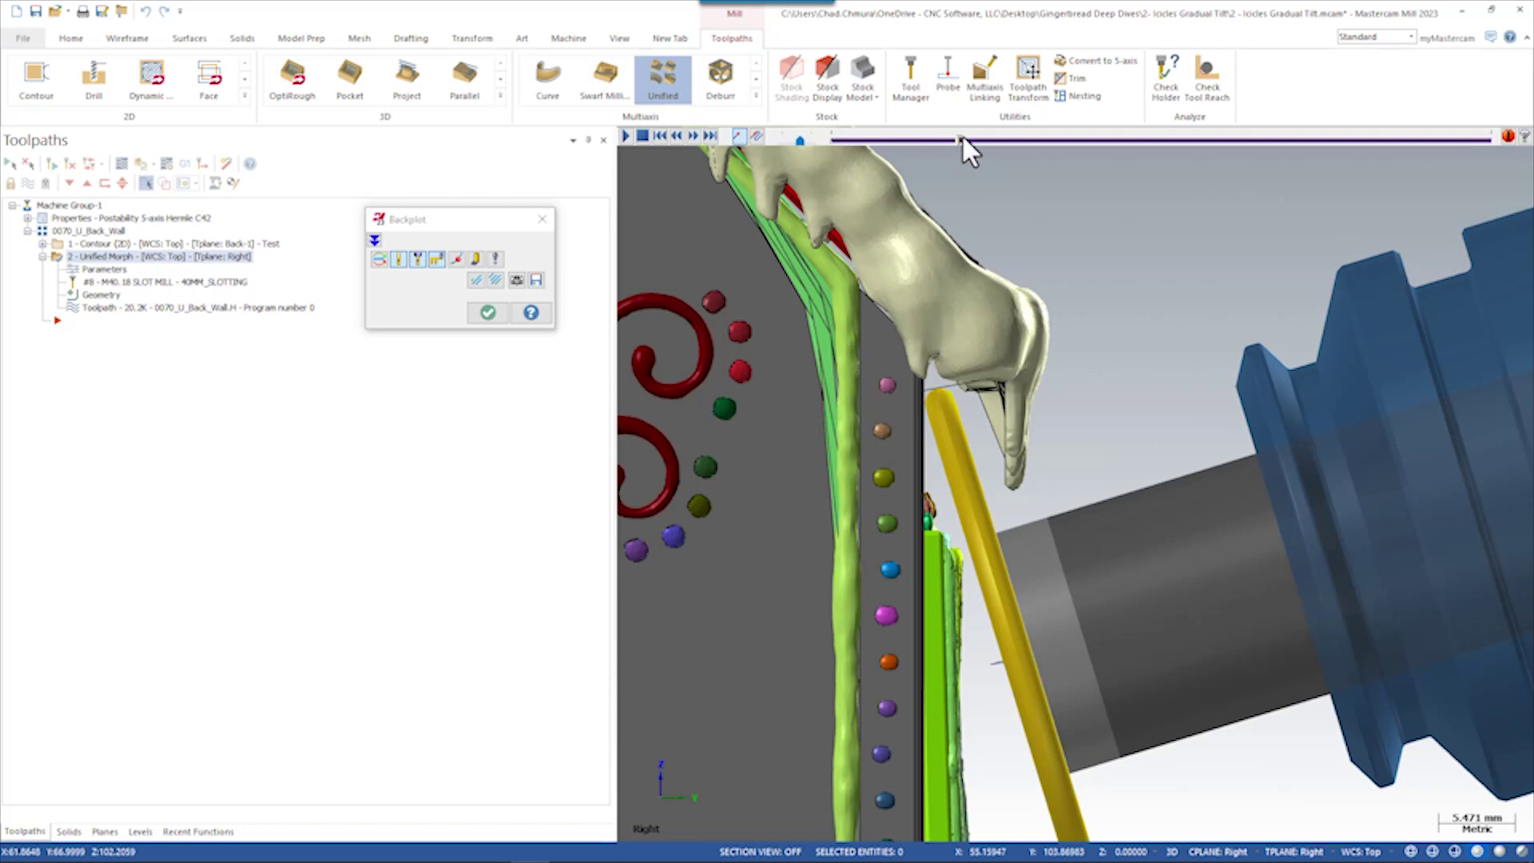
- Advance the backplot to the outer passes to examine the tilted tool at the icicle tips, and end the backplot
{"action": "left_click_drag", "start_coordinate": [962, 138], "coordinate": [1351, 113]}
{"action": "scroll", "coordinate": [995, 351], "scroll_direction": "down", "scroll_amount": 2}
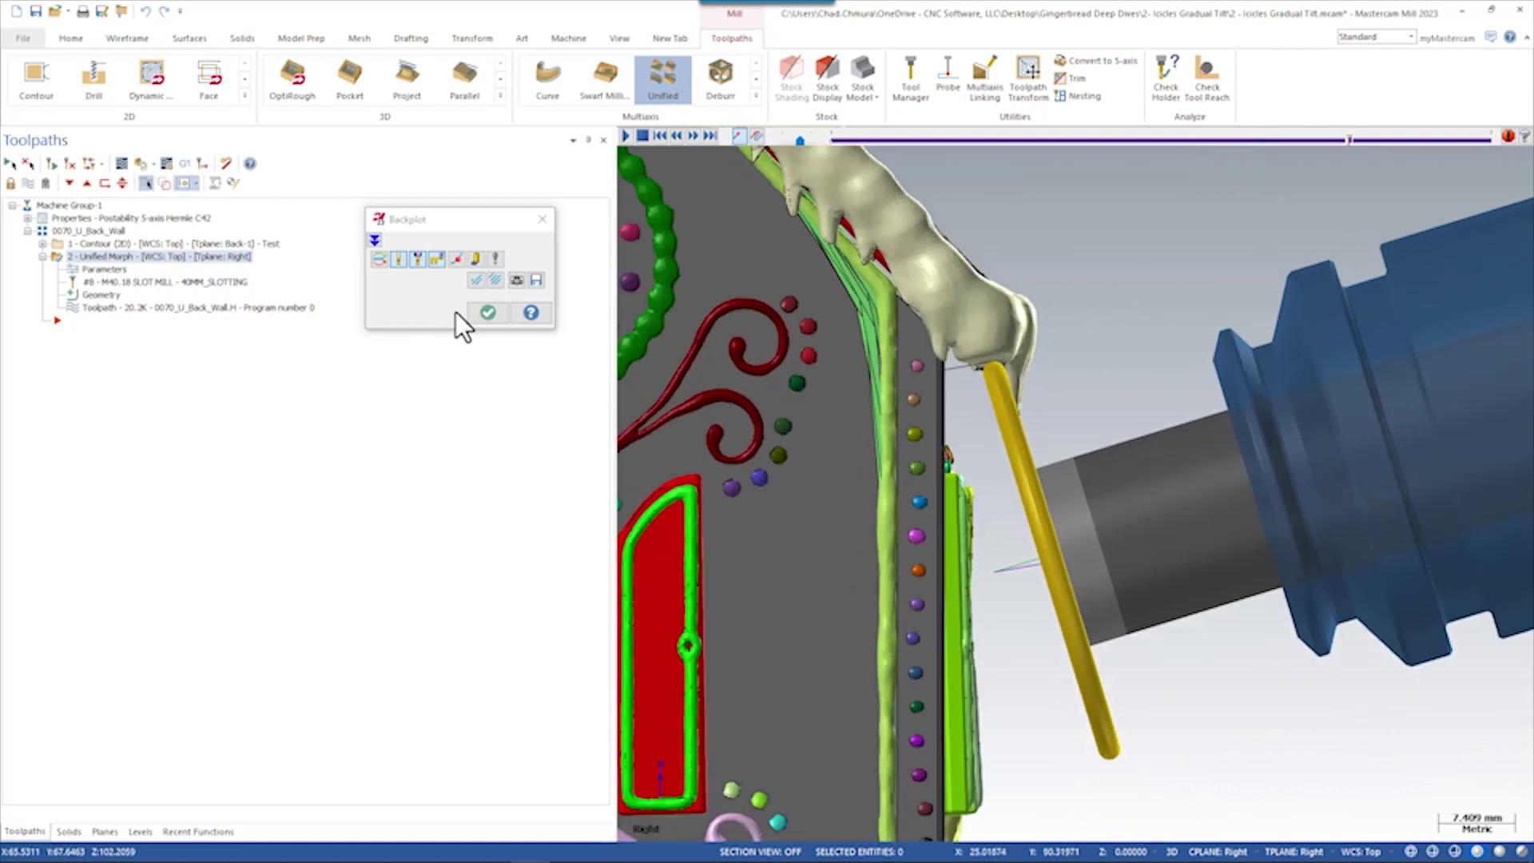
{"action": "left_click", "coordinate": [480, 312]}
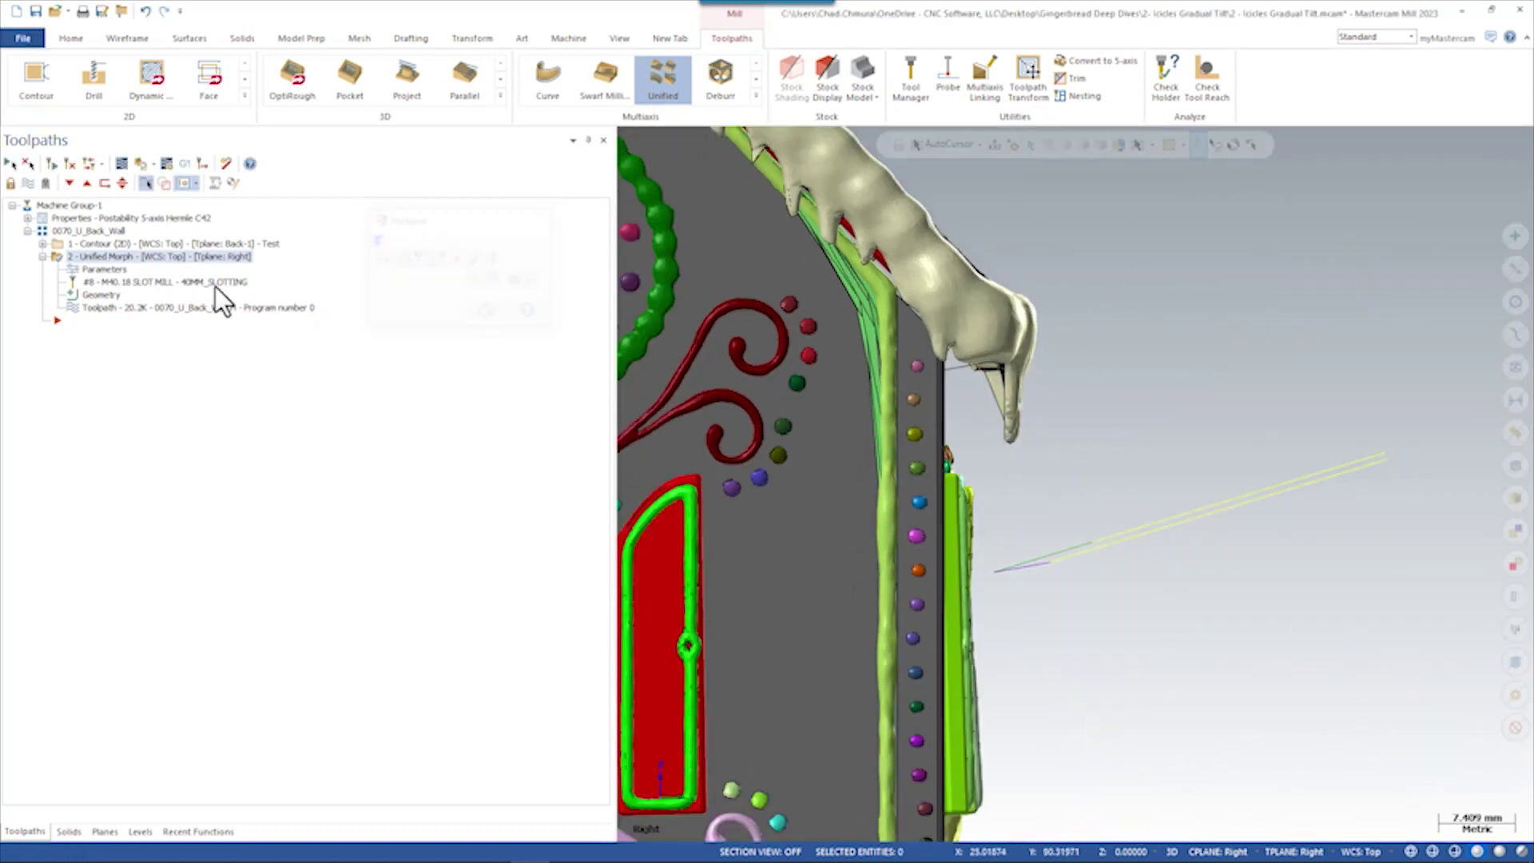
- Set the gradual side tilt angle change to 17 in the advanced tool axis control options and regenerate the Unified toolpath
{"action": "left_click", "coordinate": [108, 275]}
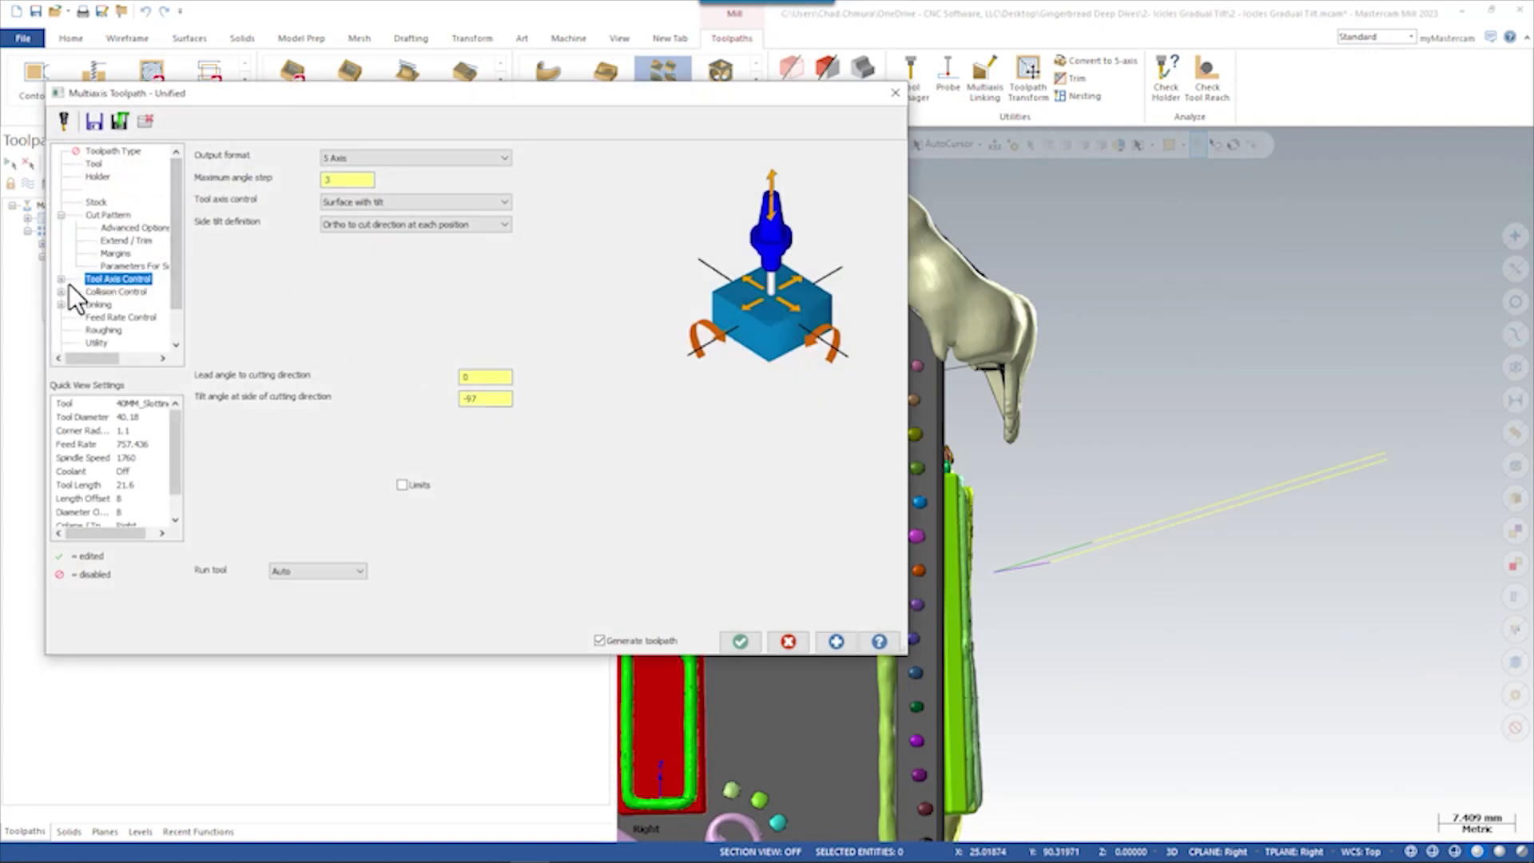
{"action": "left_click", "coordinate": [61, 280]}
{"action": "left_click", "coordinate": [103, 291]}
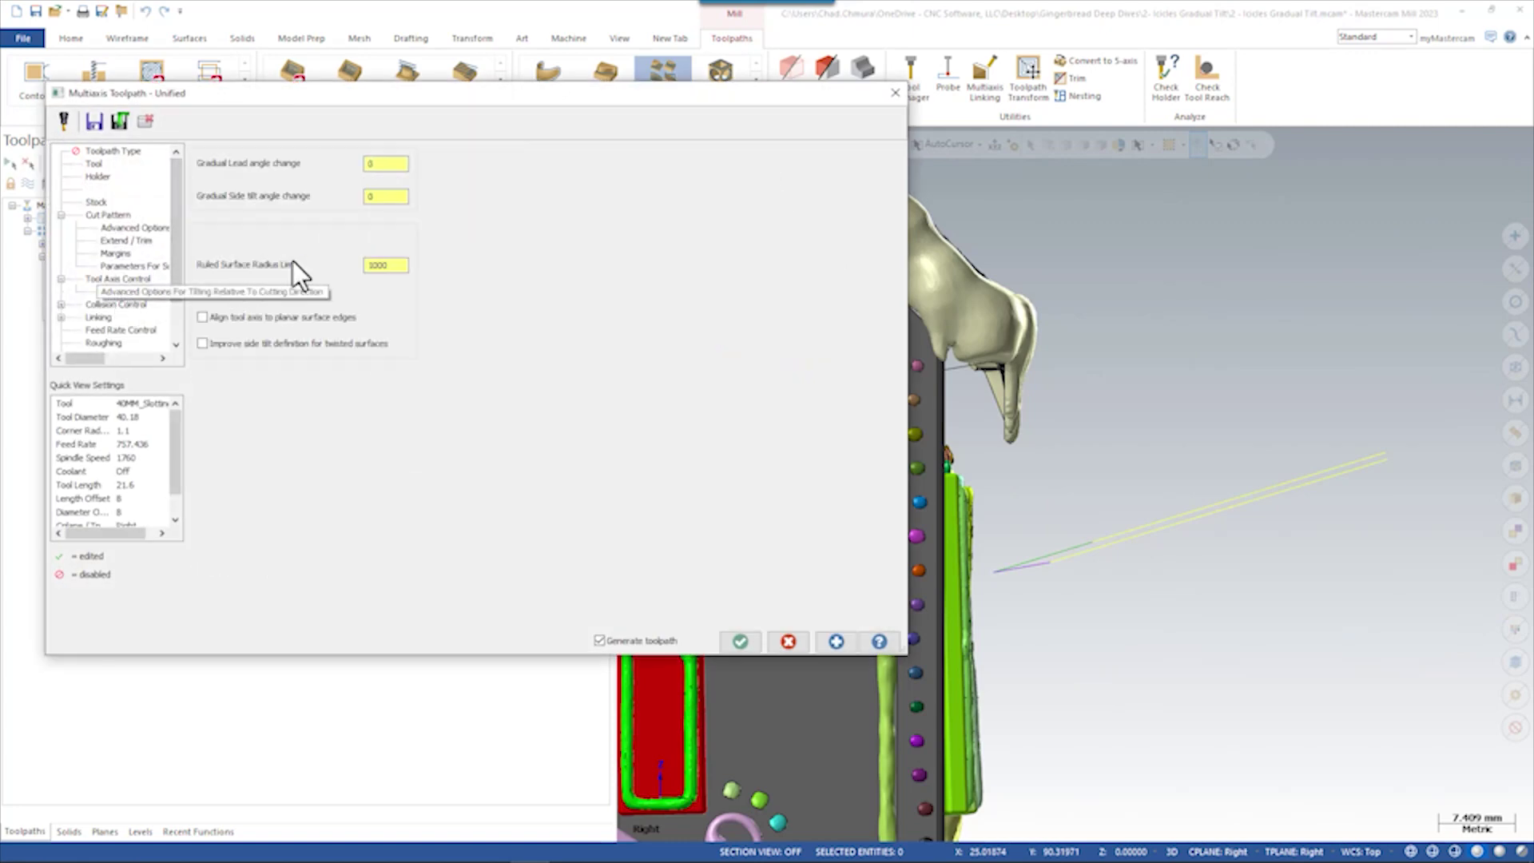
{"action": "left_click", "coordinate": [388, 198]}
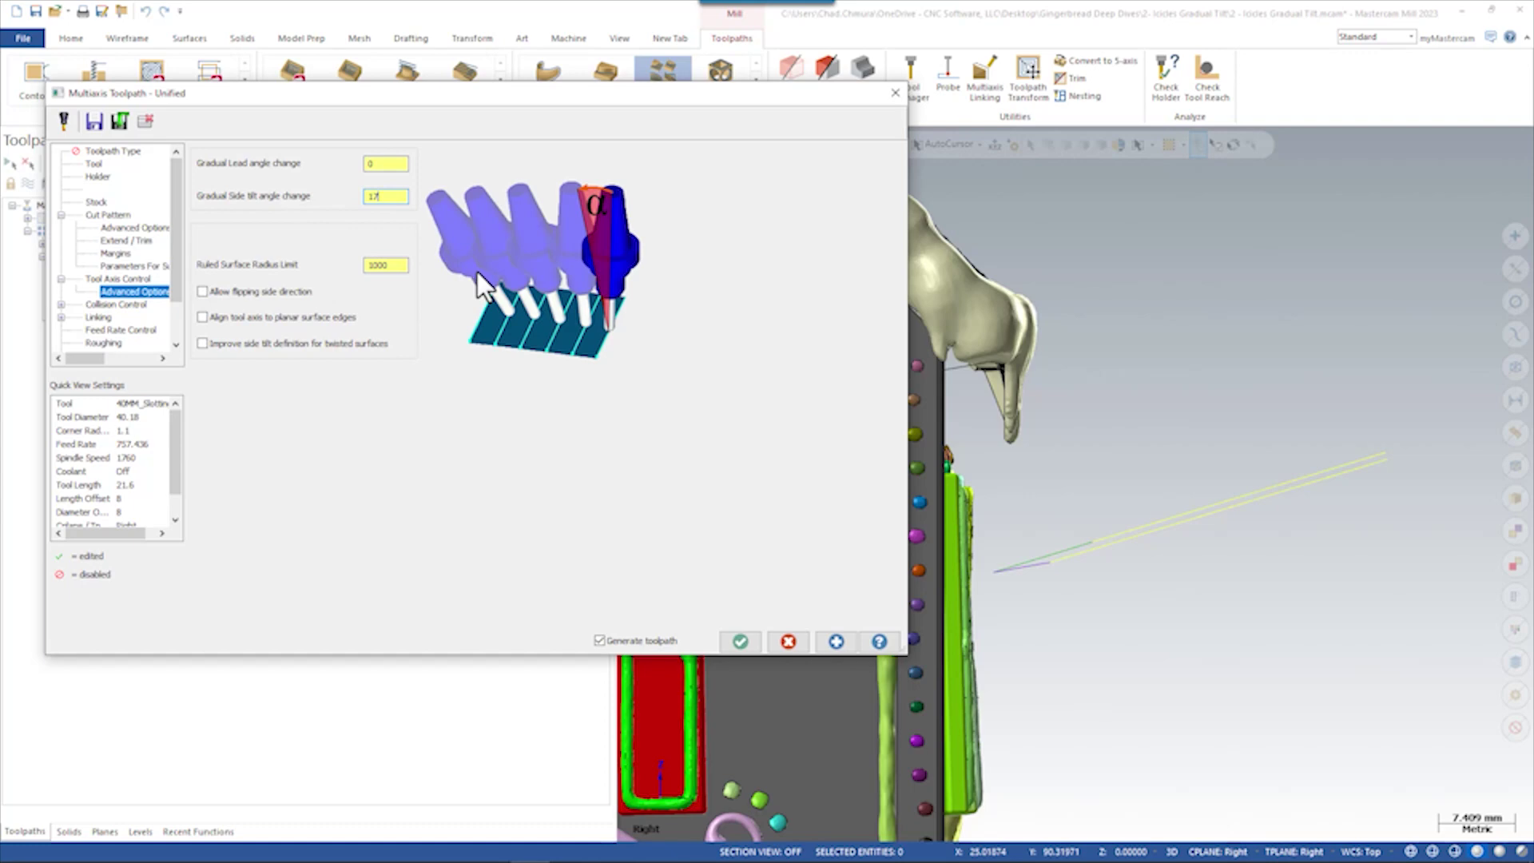
{"action": "left_click", "coordinate": [741, 641]}
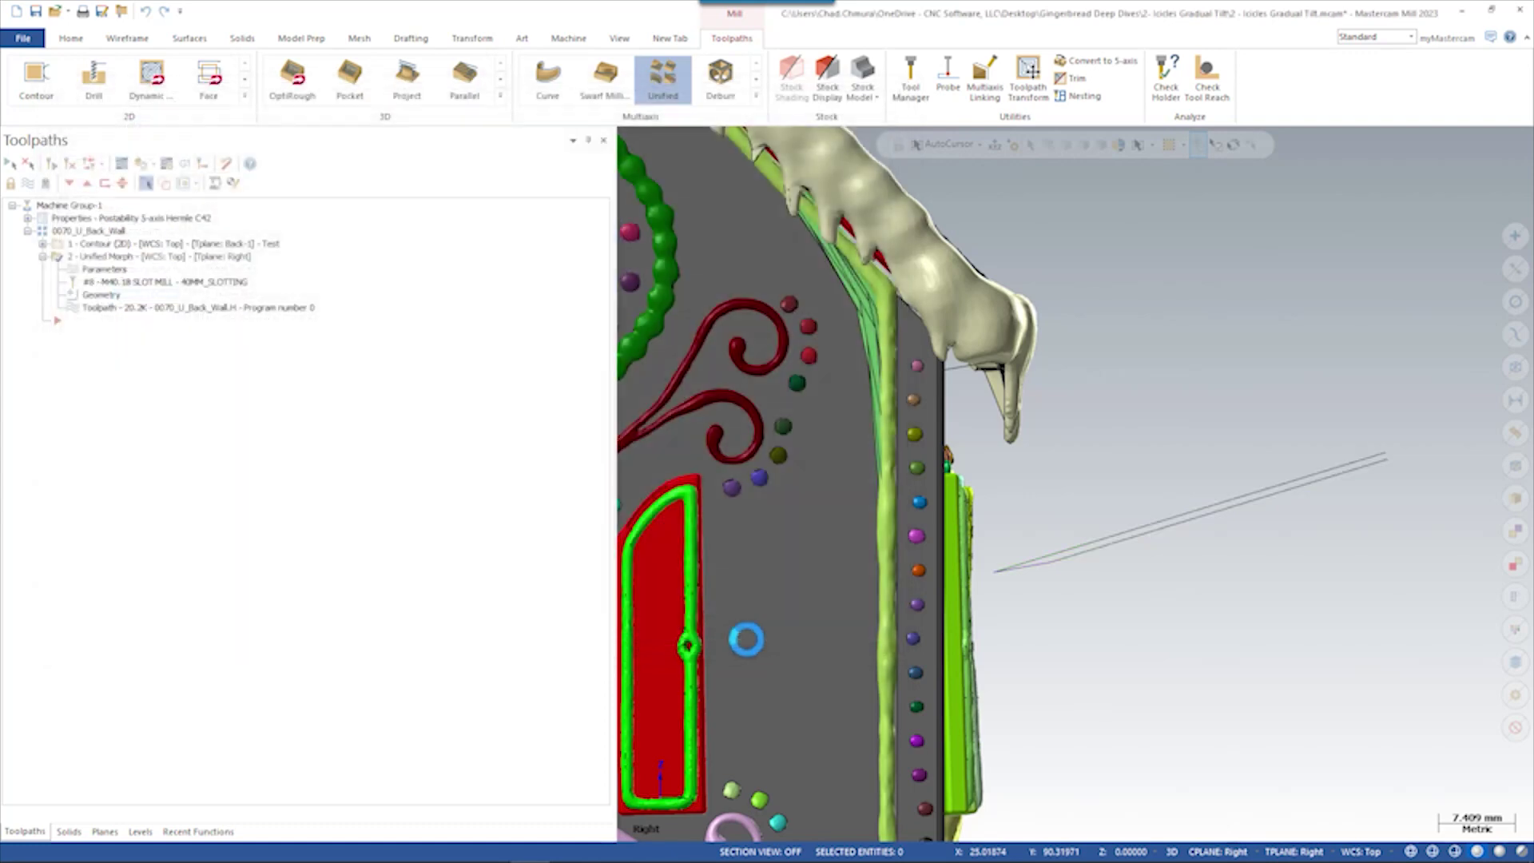
- Backplot the gradually tilting toolpath from the first pass to the outer passes and examine tool clearance at the icicle tips
{"action": "left_click", "coordinate": [123, 164]}
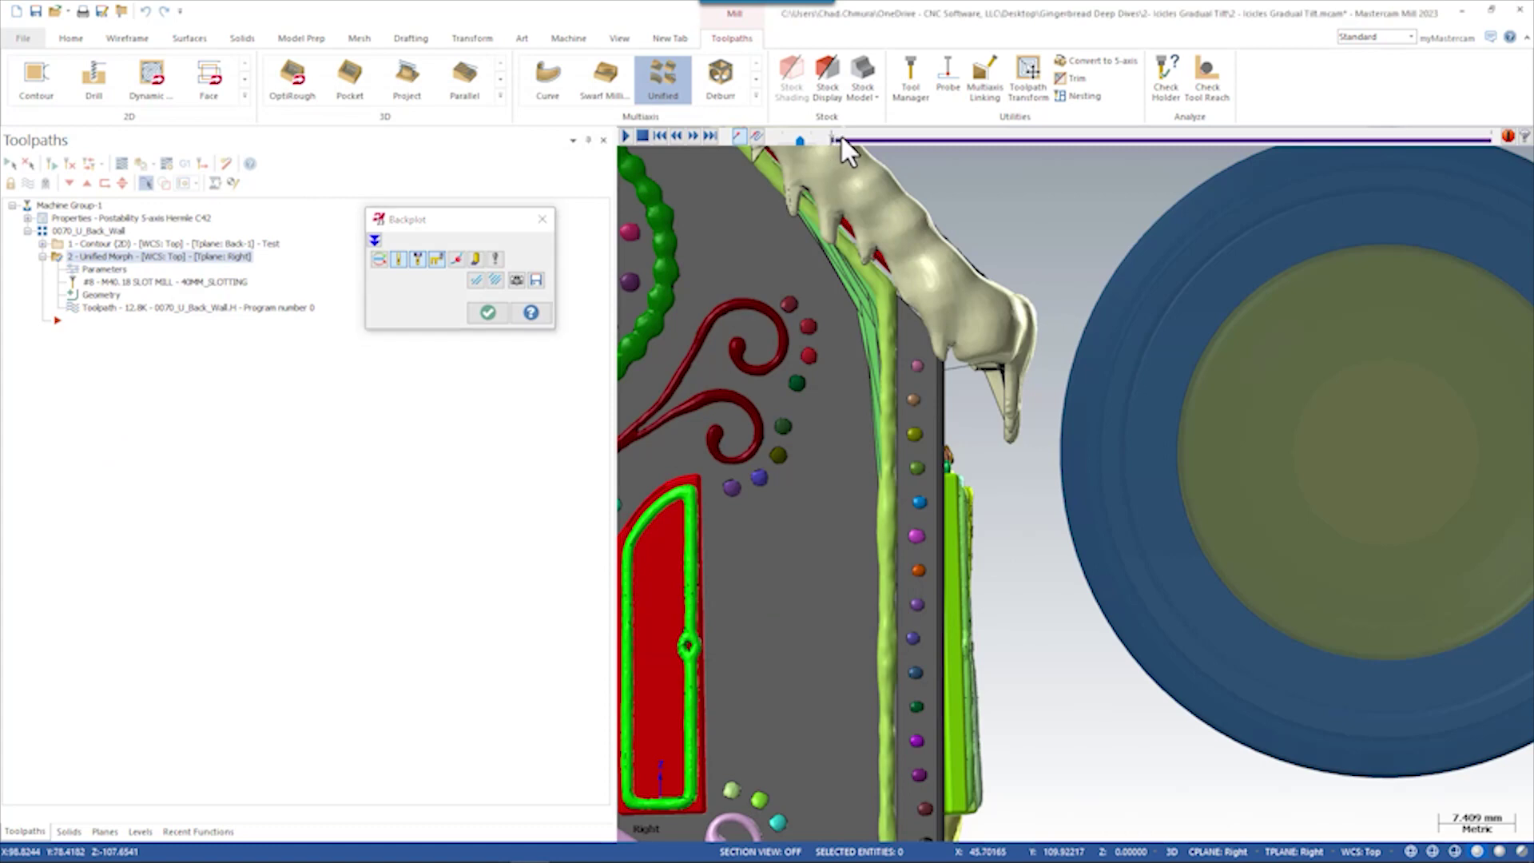
{"action": "mouse_move", "coordinate": [841, 134]}
{"action": "left_mouse_down"}
{"action": "mouse_move", "coordinate": [1000, 128]}
{"action": "mouse_move", "coordinate": [1188, 155]}
{"action": "mouse_move", "coordinate": [1397, 146]}
{"action": "left_mouse_up"}
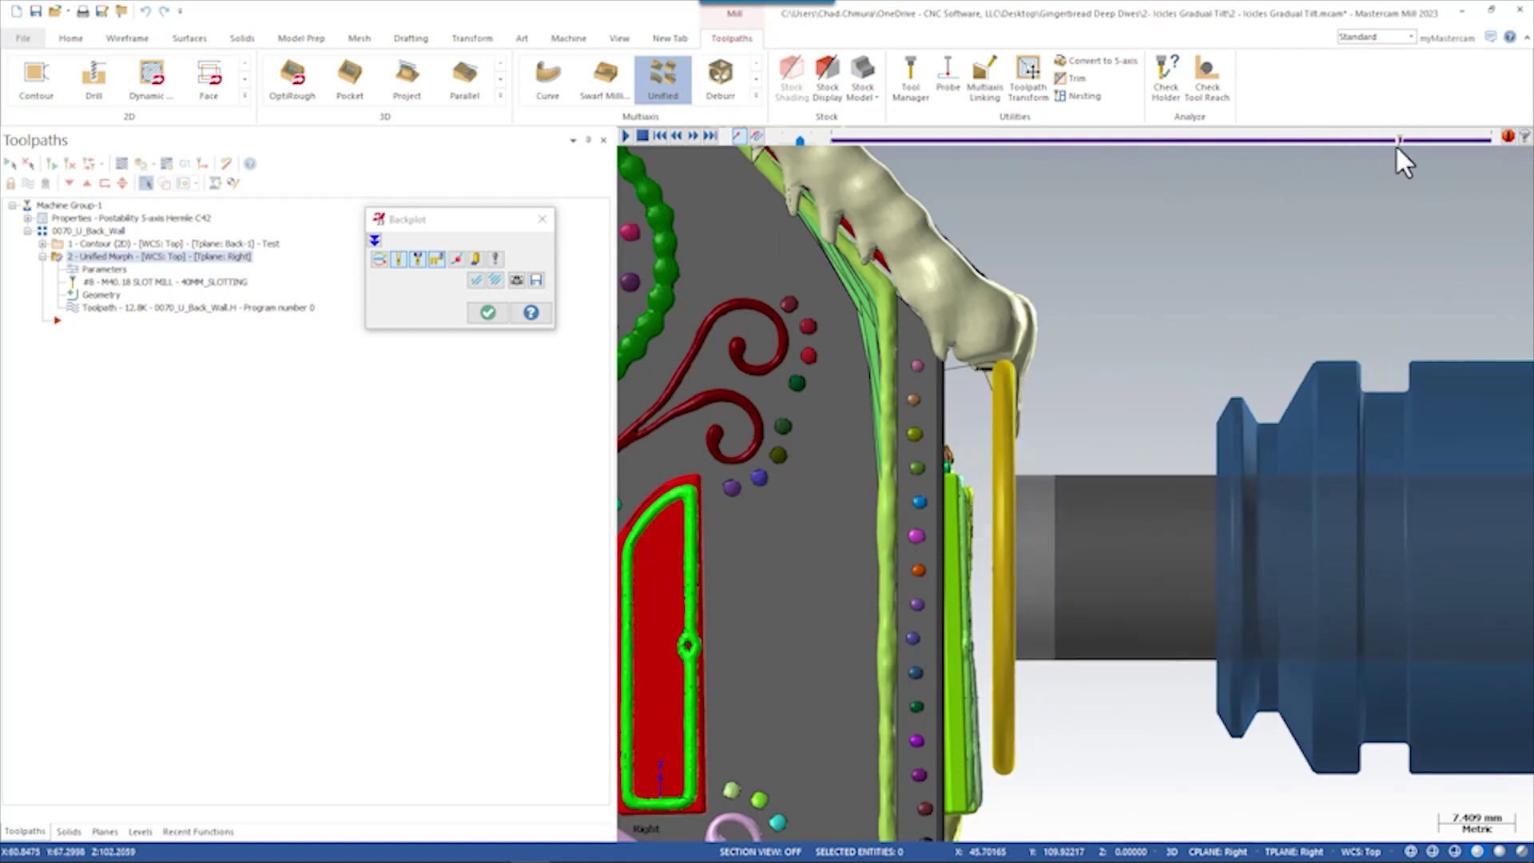
{"action": "scroll", "coordinate": [926, 537], "scroll_direction": "up", "scroll_amount": 2}
{"action": "scroll", "coordinate": [1106, 325], "scroll_direction": "up", "scroll_amount": 2}
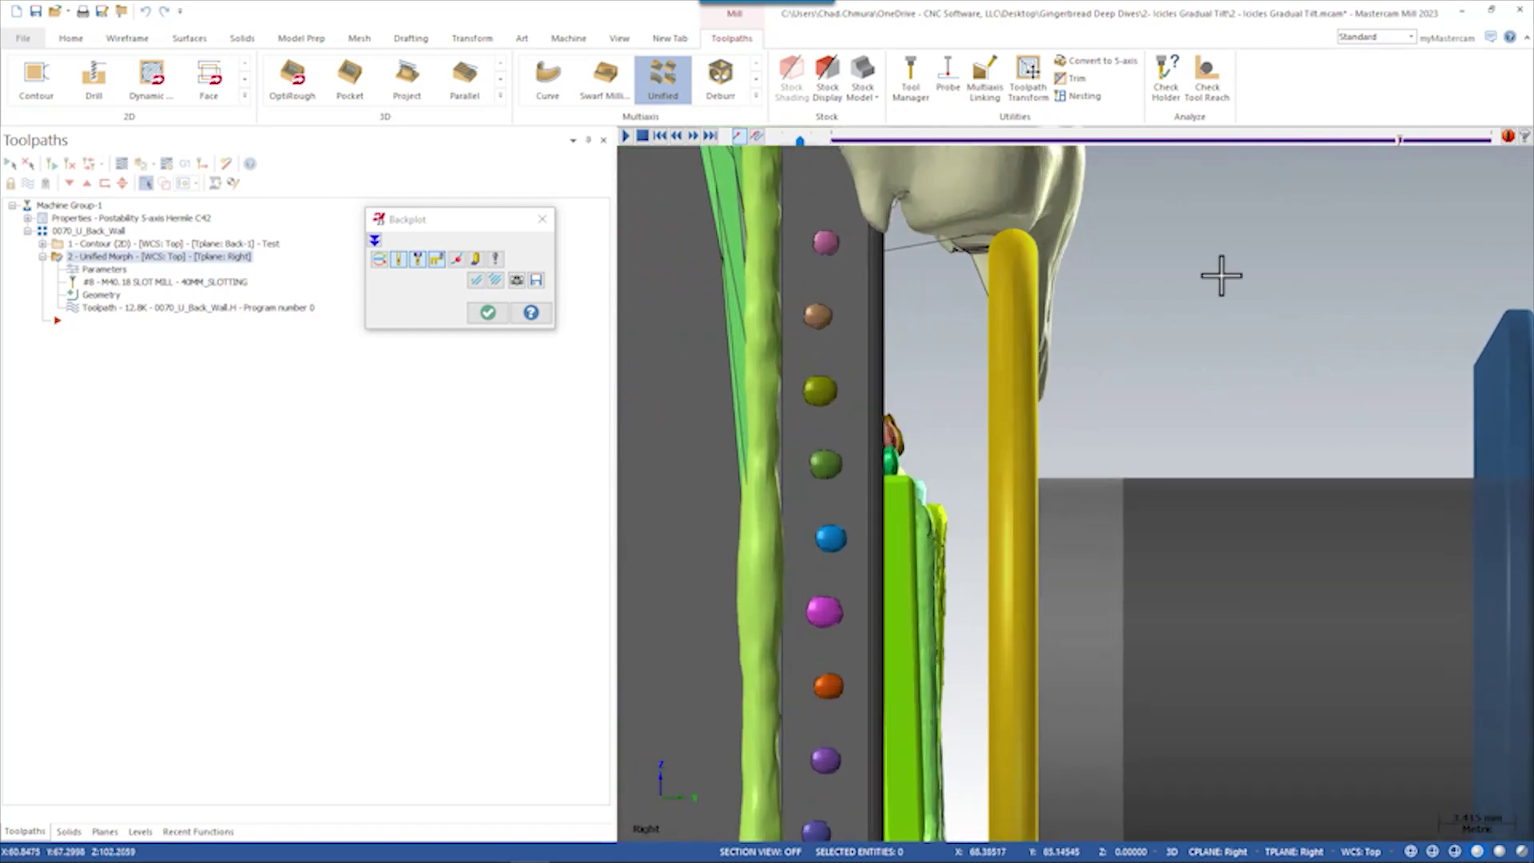
{"action": "scroll", "coordinate": [1383, 394], "scroll_direction": "down", "scroll_amount": 2}
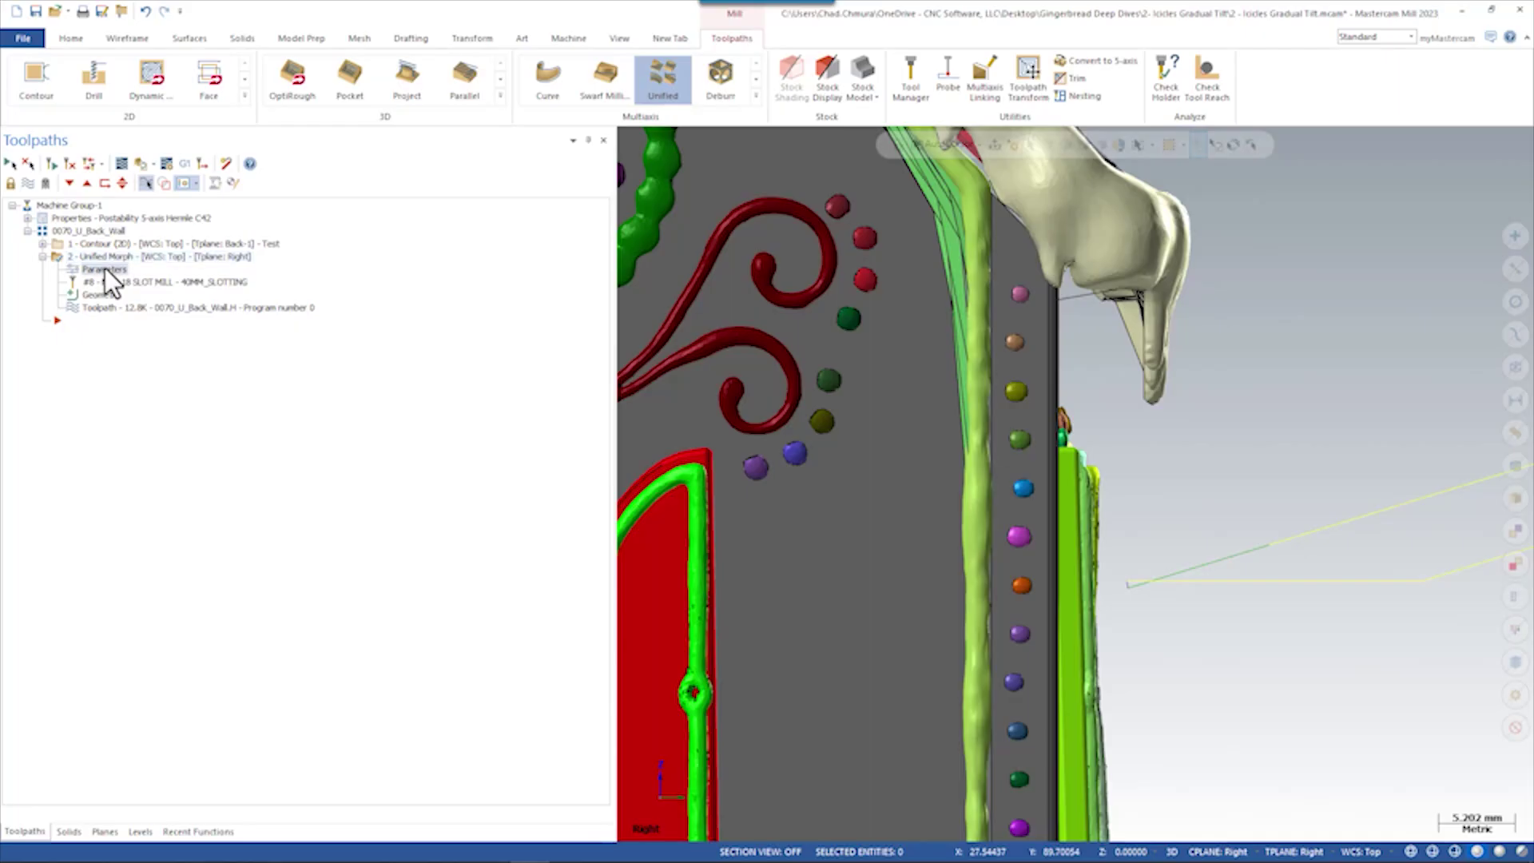
- Set the cut pattern's start margin to 0.9, enter a new end margin, and regenerate the toolpath
{"action": "left_click", "coordinate": [105, 271]}
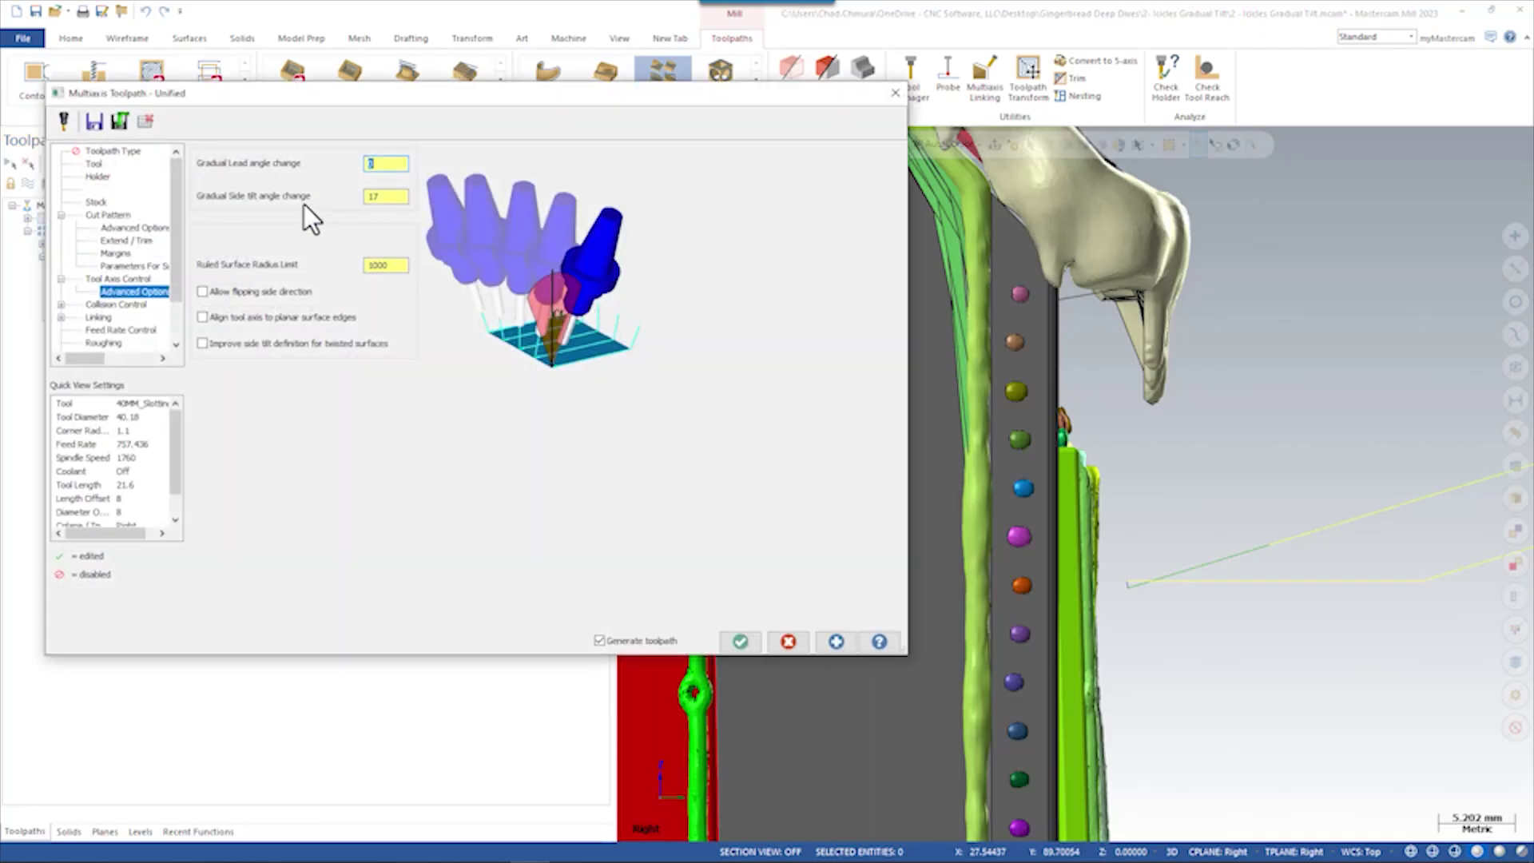
{"action": "left_click", "coordinate": [116, 253]}
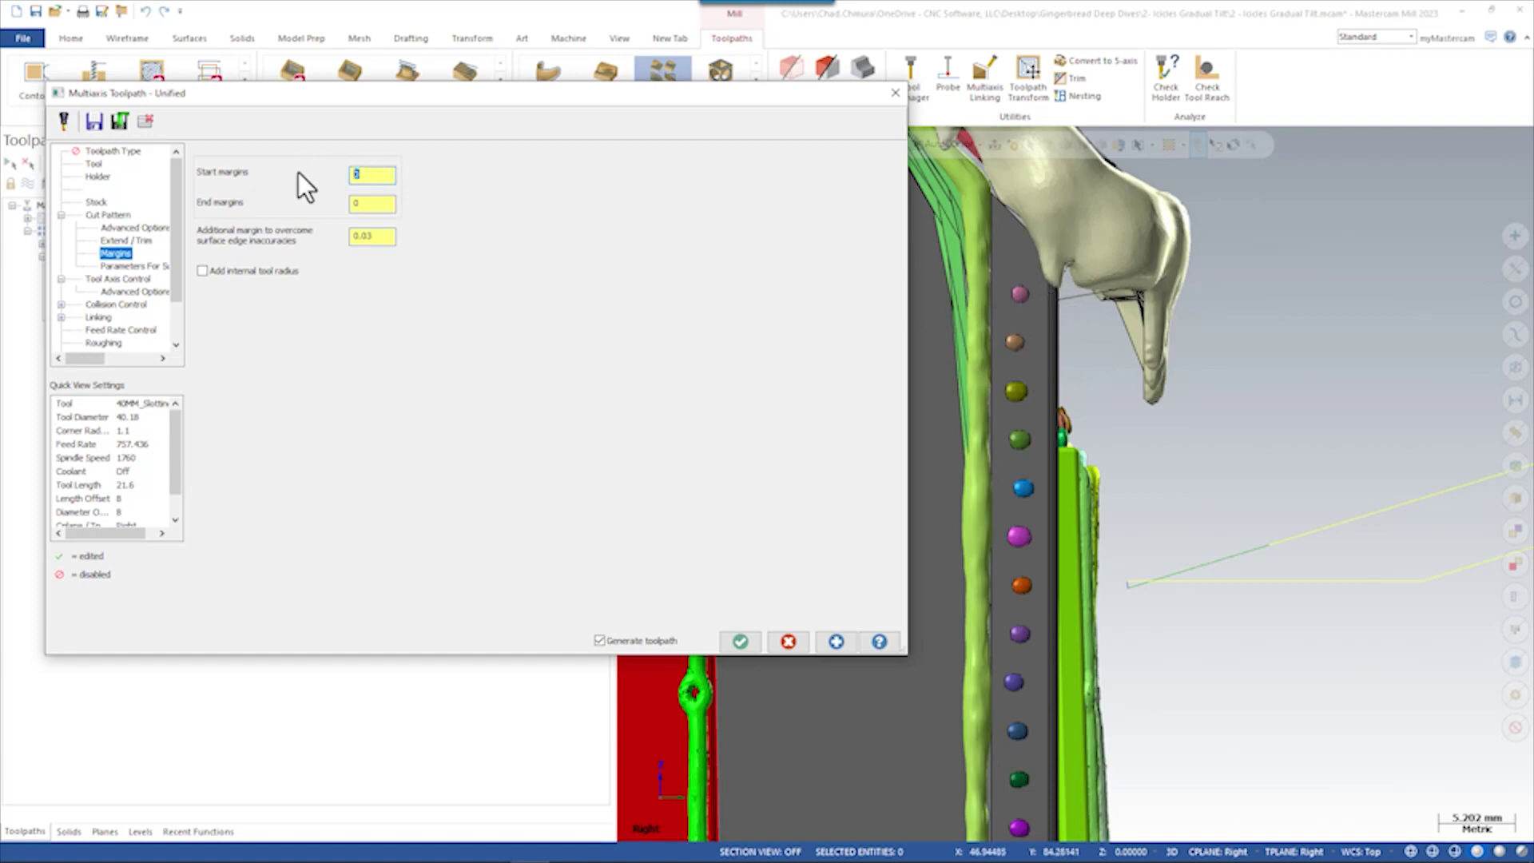
{"action": "type", "text": ".9"}
{"action": "key", "text": "Tab"}
{"action": "type", "text": "9.0"}
{"action": "key", "text": "Tab"}
{"action": "key", "text": "shift+Tab"}
{"action": "left_click", "coordinate": [740, 642]}
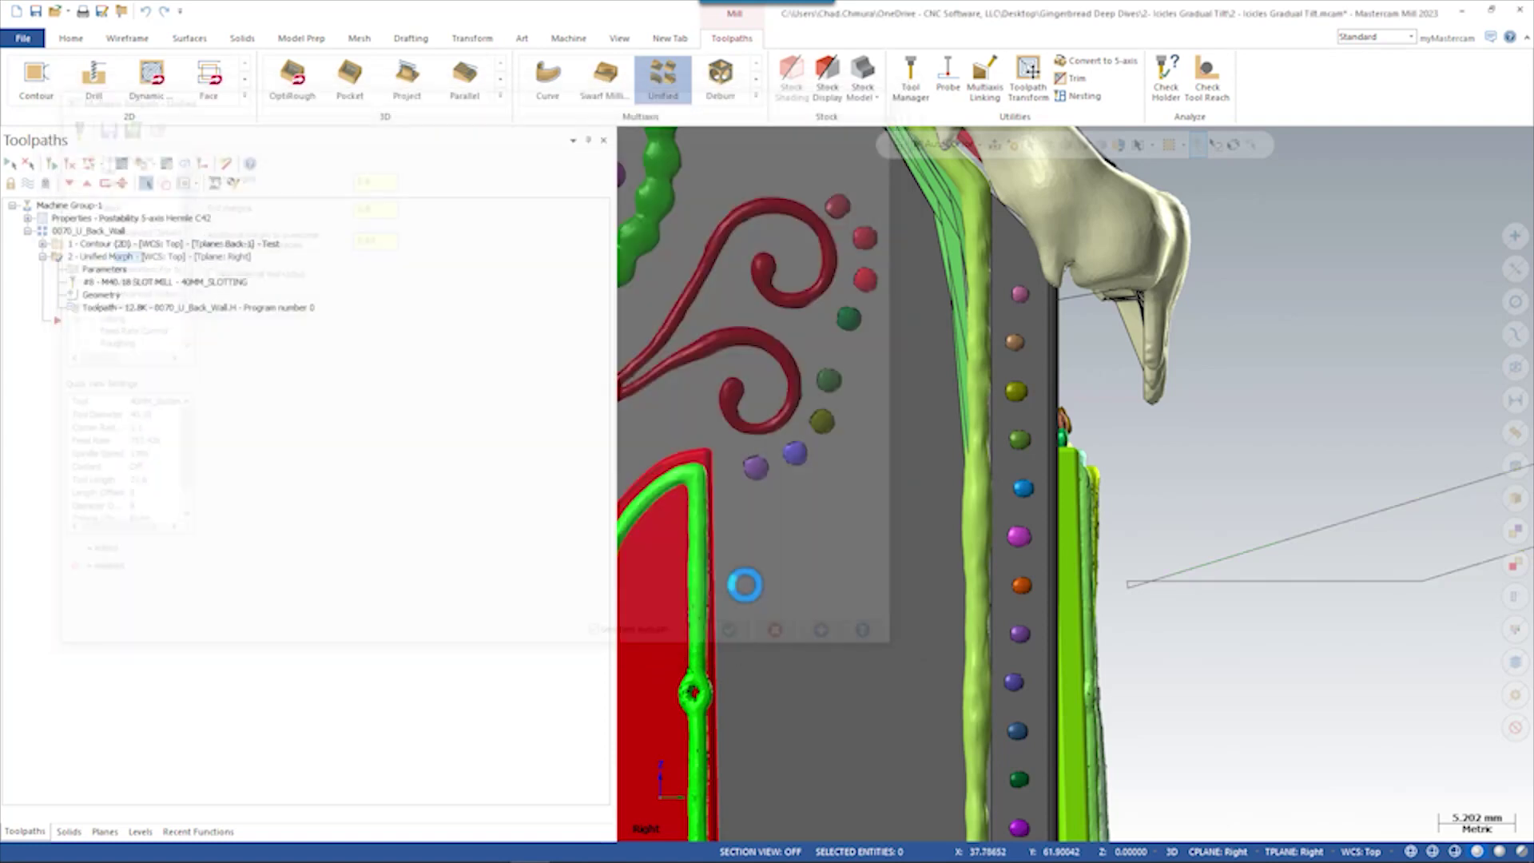
- Backplot the toolpath's first passes and examine the slotting tool's clearance to the wall and its details beneath the icicles
{"action": "left_click", "coordinate": [120, 165]}
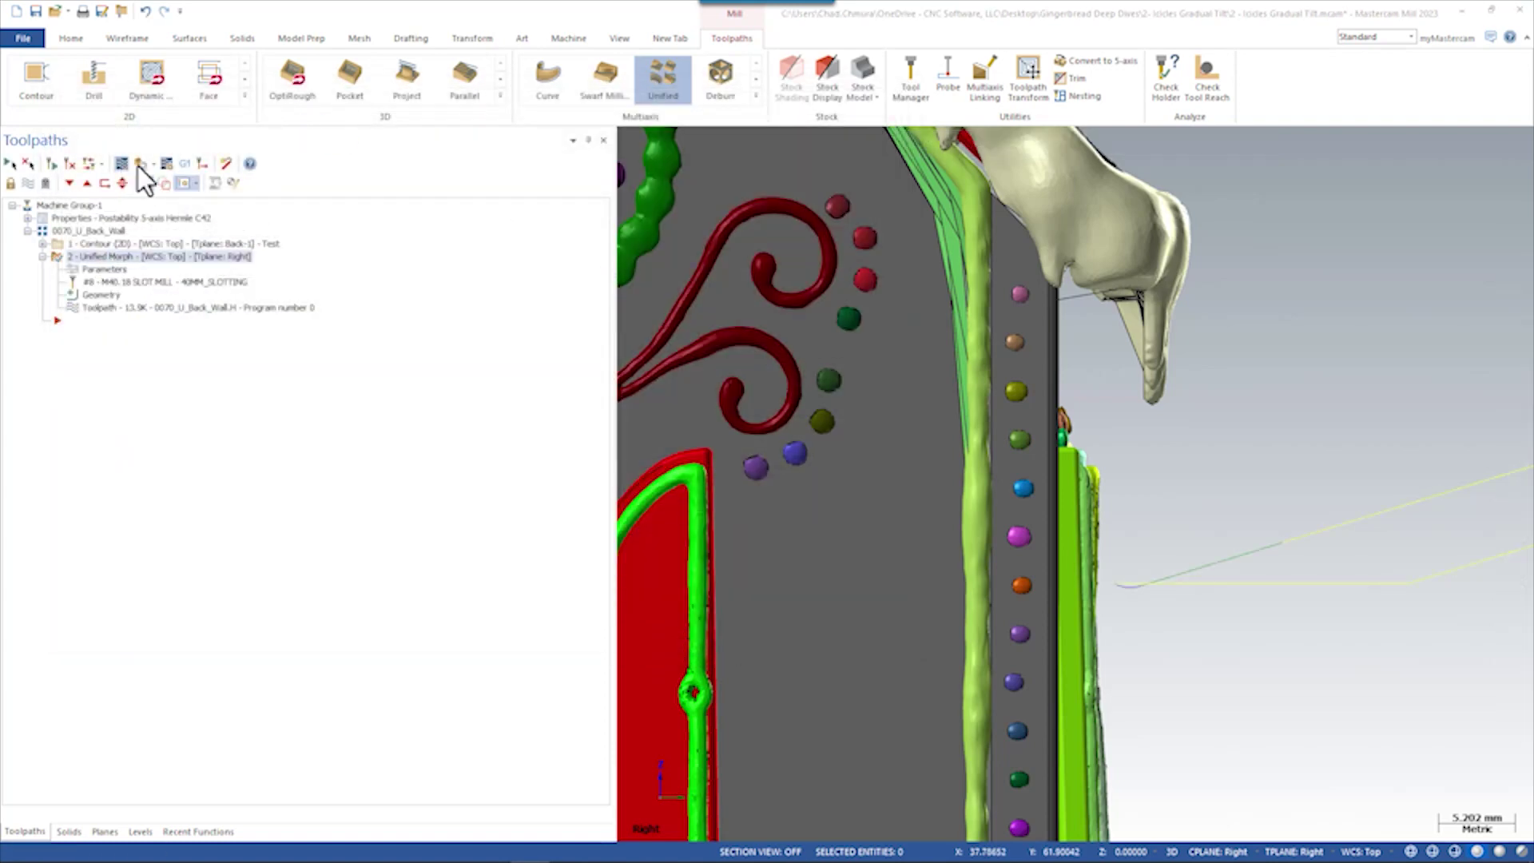
{"action": "left_click_drag", "start_coordinate": [857, 140], "coordinate": [888, 137]}
{"action": "scroll", "coordinate": [1123, 387], "scroll_direction": "up", "scroll_amount": 8}
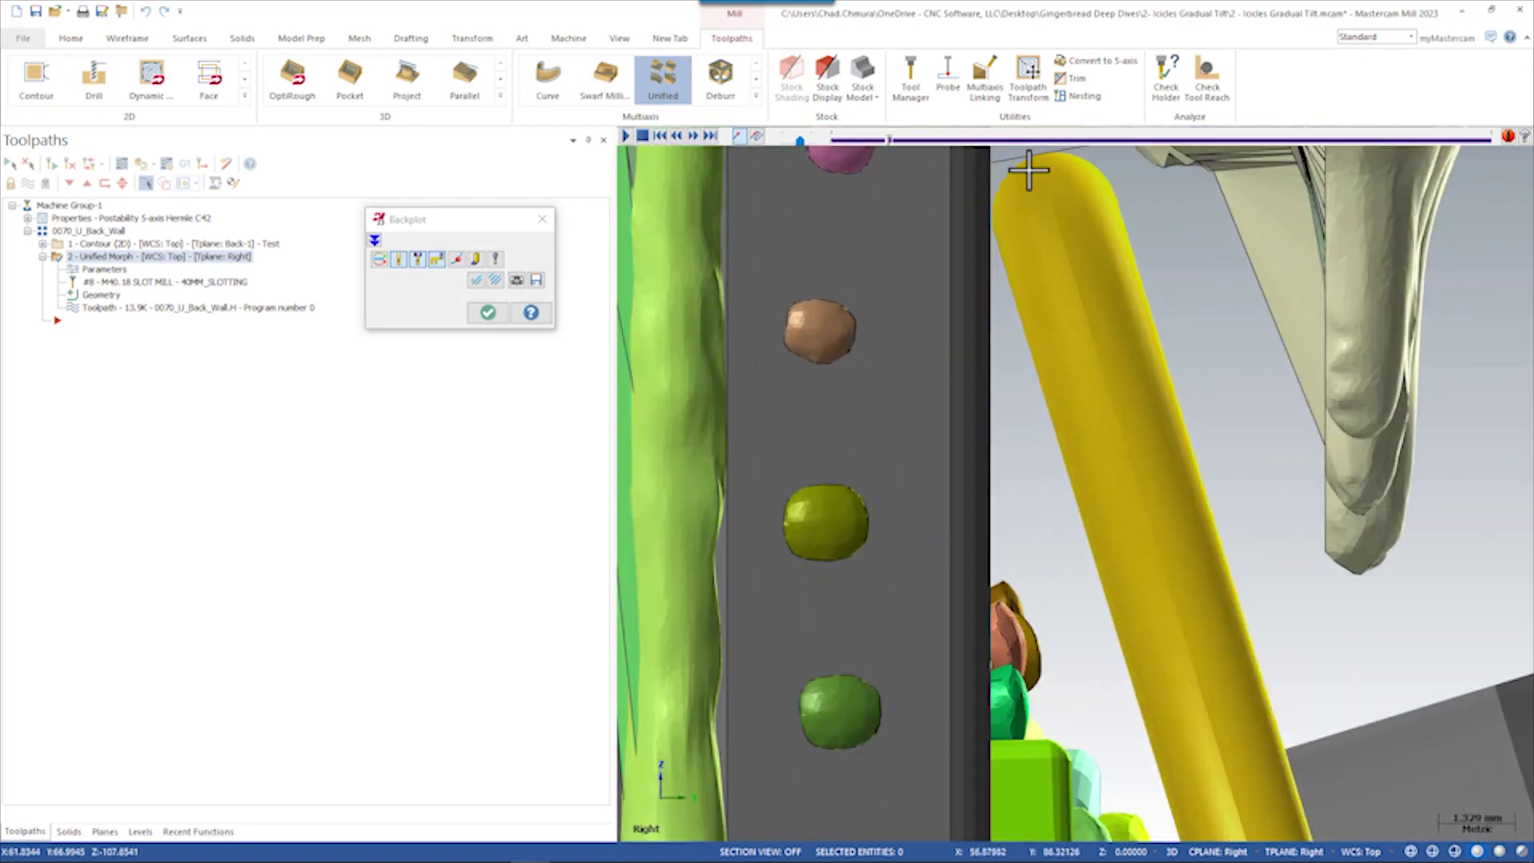
{"action": "scroll", "coordinate": [987, 209], "scroll_direction": "down", "scroll_amount": 4}
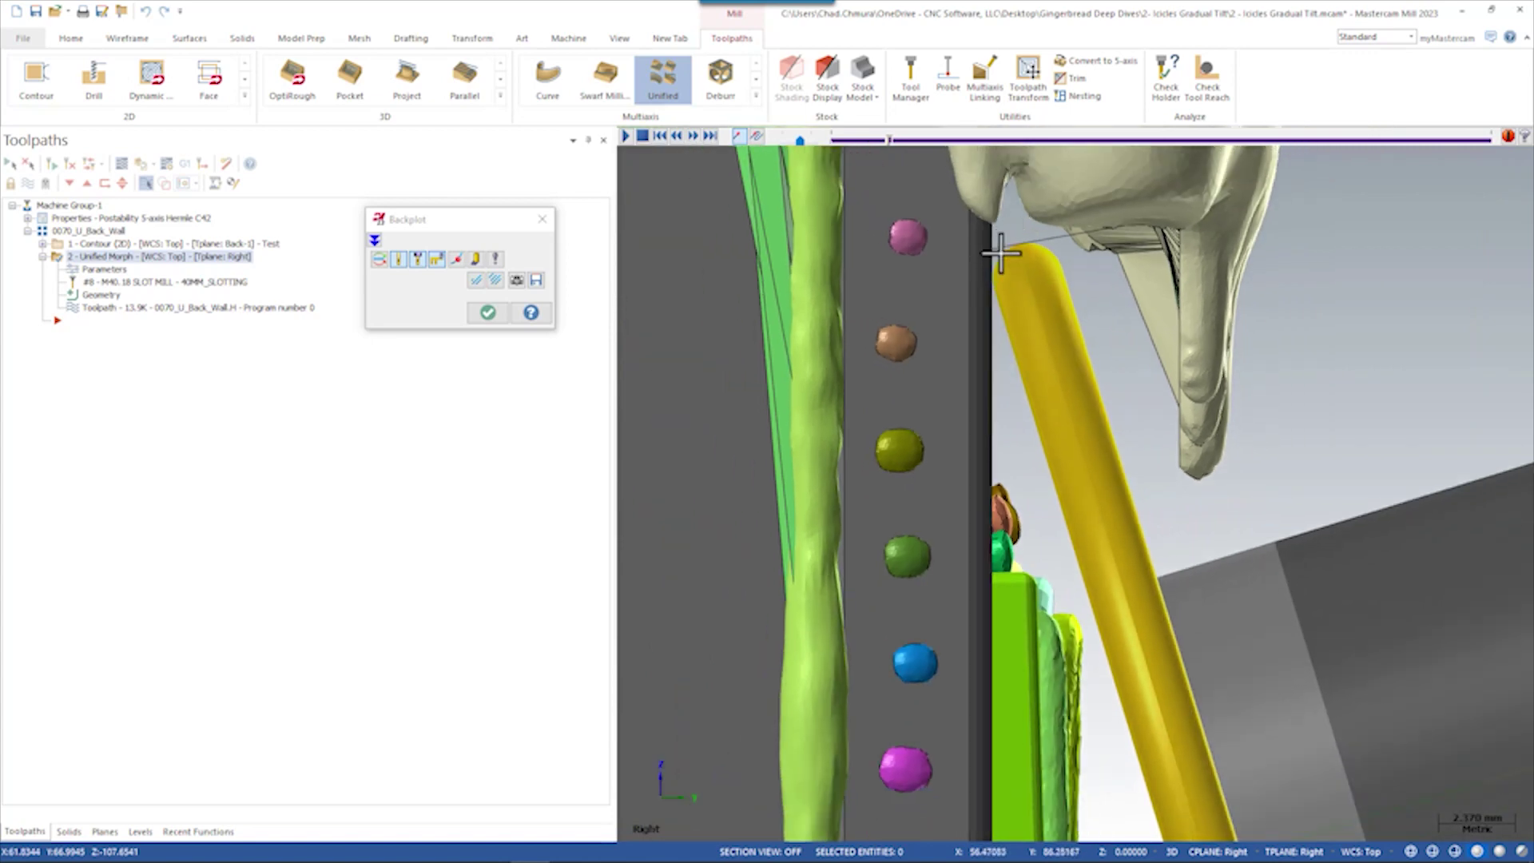
{"action": "scroll", "coordinate": [1063, 240], "scroll_direction": "down", "scroll_amount": 5}
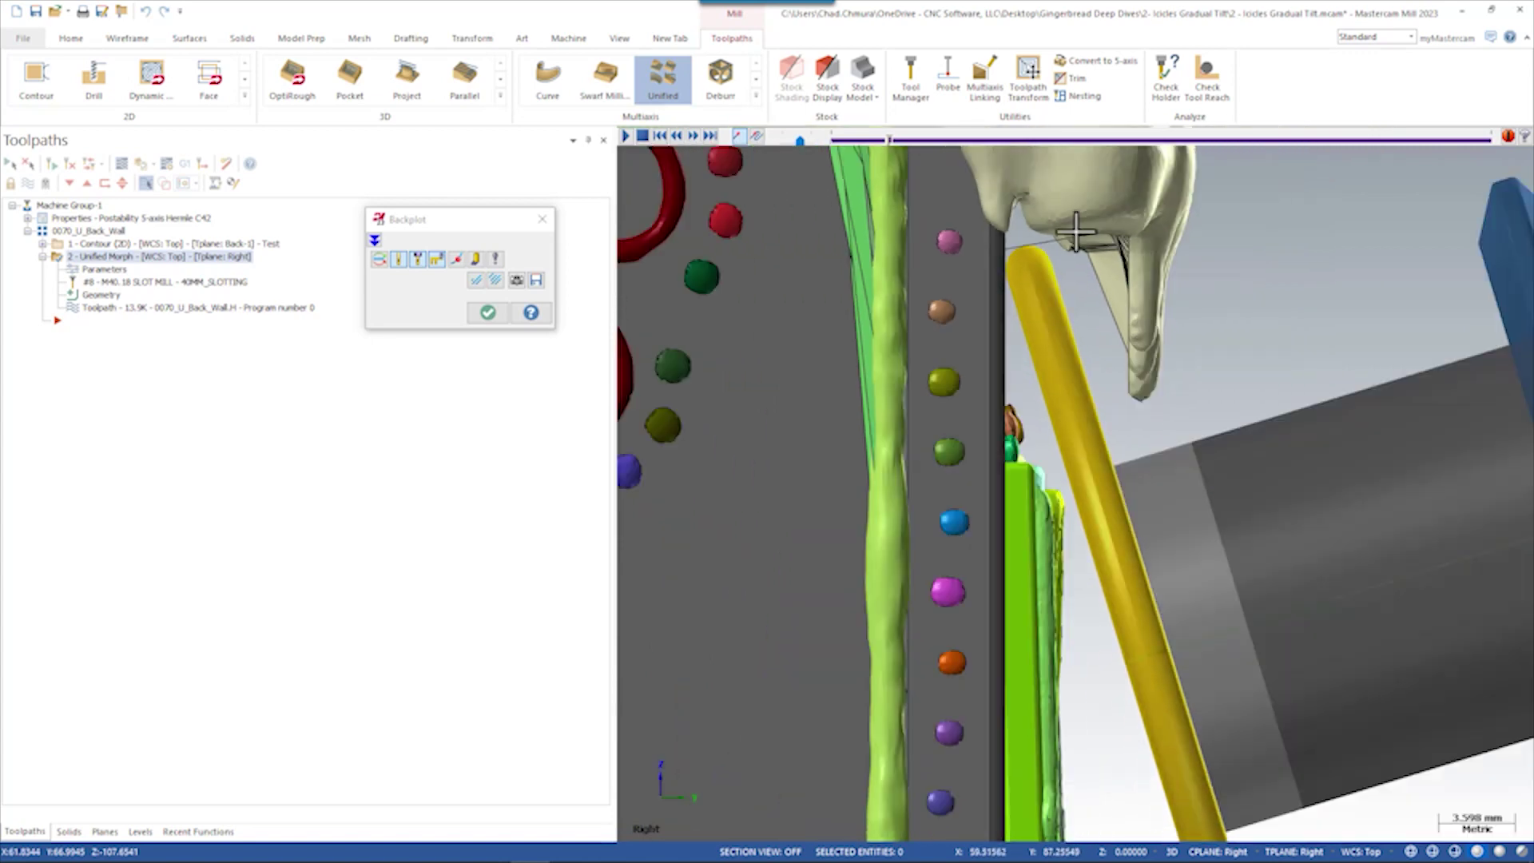
{"action": "scroll", "coordinate": [1073, 329], "scroll_direction": "up", "scroll_amount": 3}
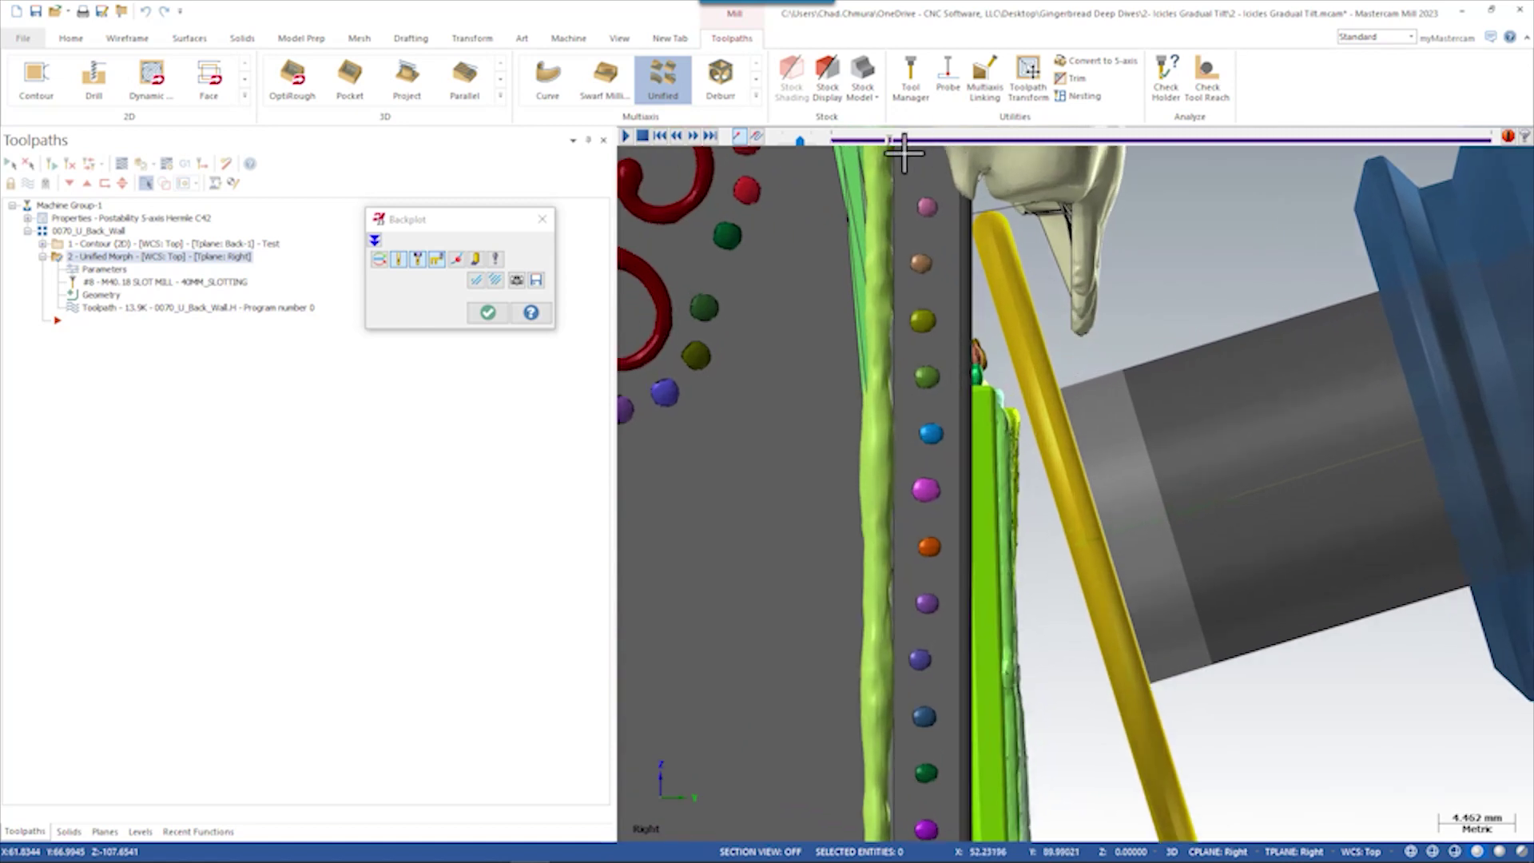
{"action": "scroll", "coordinate": [903, 151], "scroll_direction": "down", "scroll_amount": 2}
- Advance the backplot to the outer passes, examine clearance at the icicles and side-wall details, and replay the motion from the tool's approach
{"action": "left_click_drag", "start_coordinate": [889, 139], "coordinate": [1420, 134]}
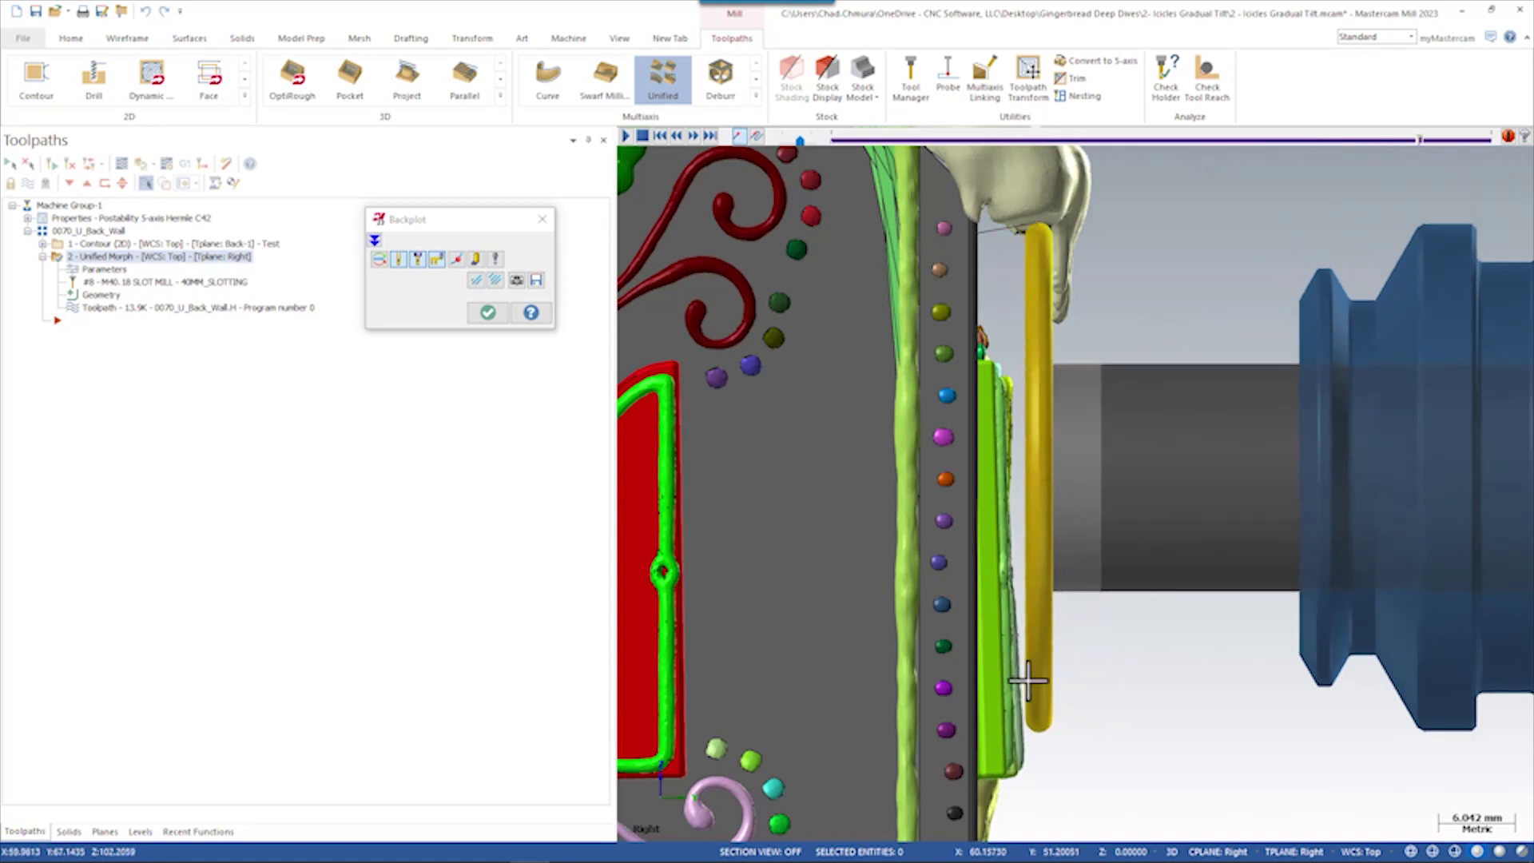
{"action": "scroll", "coordinate": [1028, 681], "scroll_direction": "up", "scroll_amount": 7}
{"action": "scroll", "coordinate": [994, 642], "scroll_direction": "down", "scroll_amount": 6}
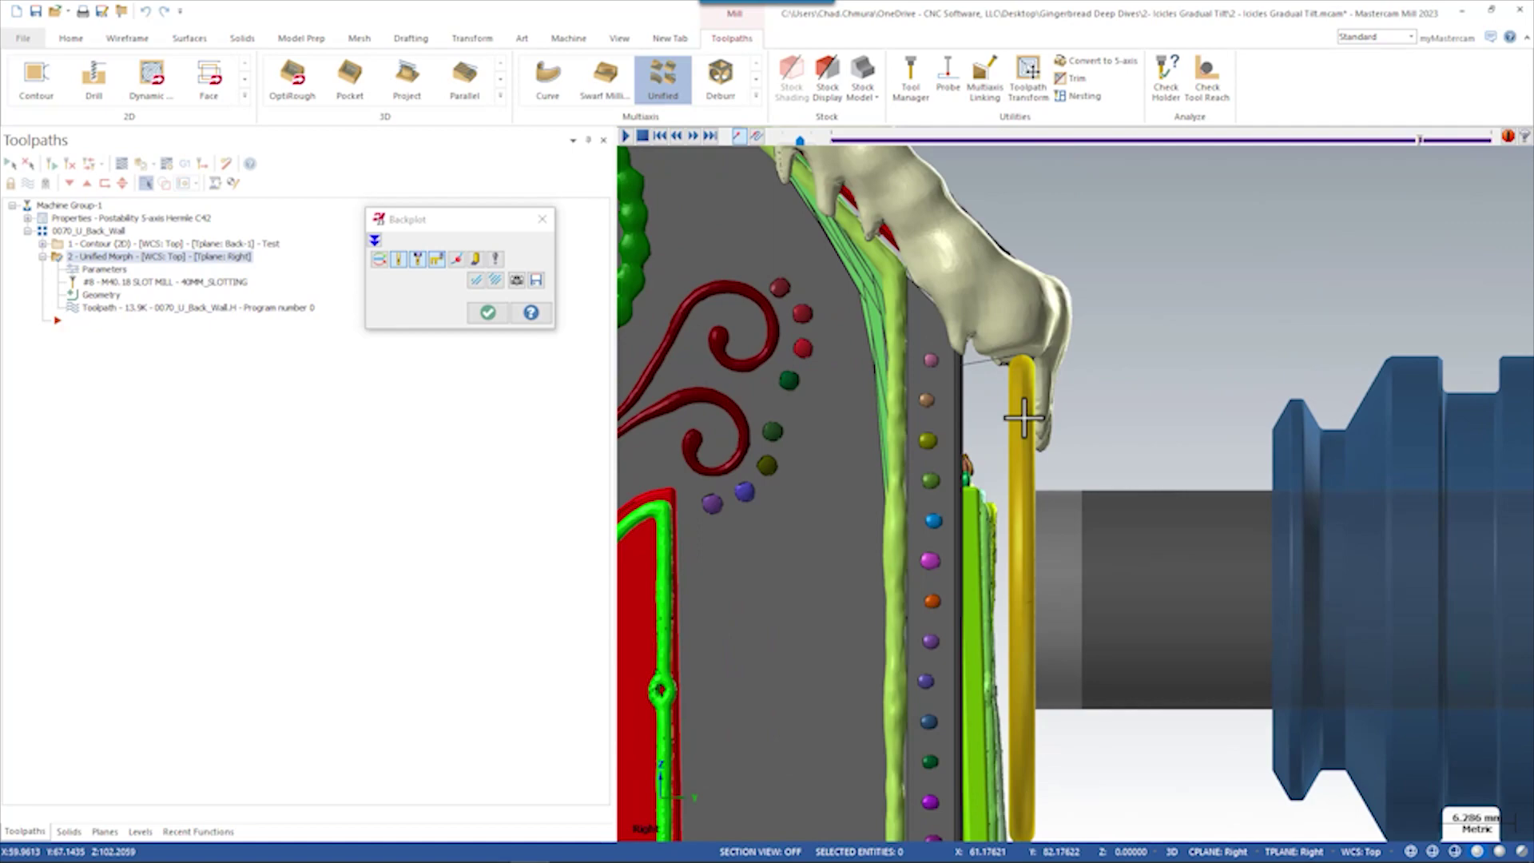
{"action": "scroll", "coordinate": [1025, 418], "scroll_direction": "down", "scroll_amount": 3}
{"action": "scroll", "coordinate": [1033, 370], "scroll_direction": "up", "scroll_amount": 7}
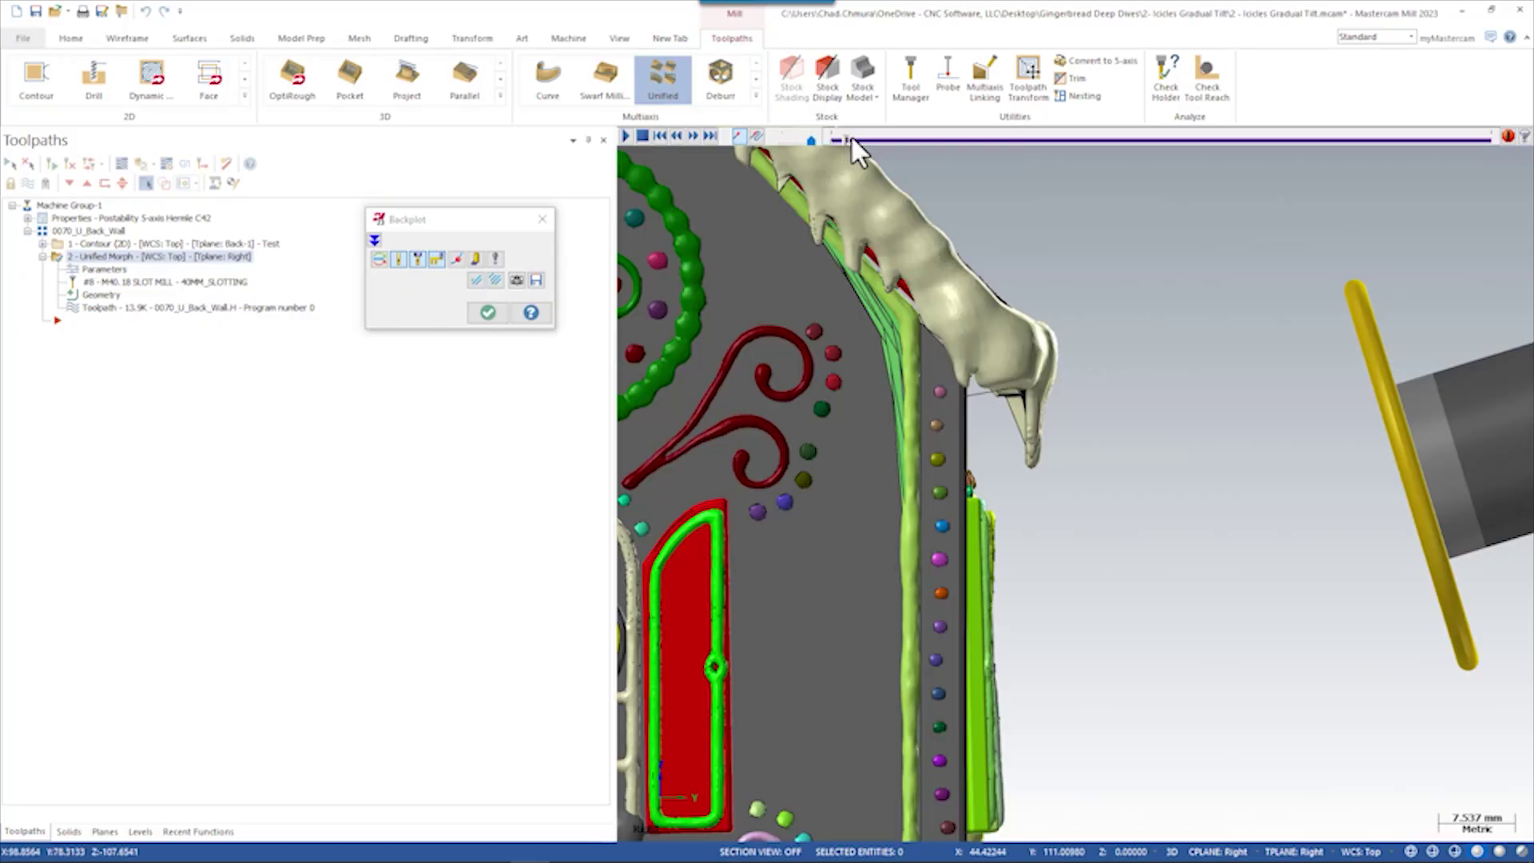
{"action": "left_click_drag", "start_coordinate": [852, 139], "coordinate": [1411, 138]}
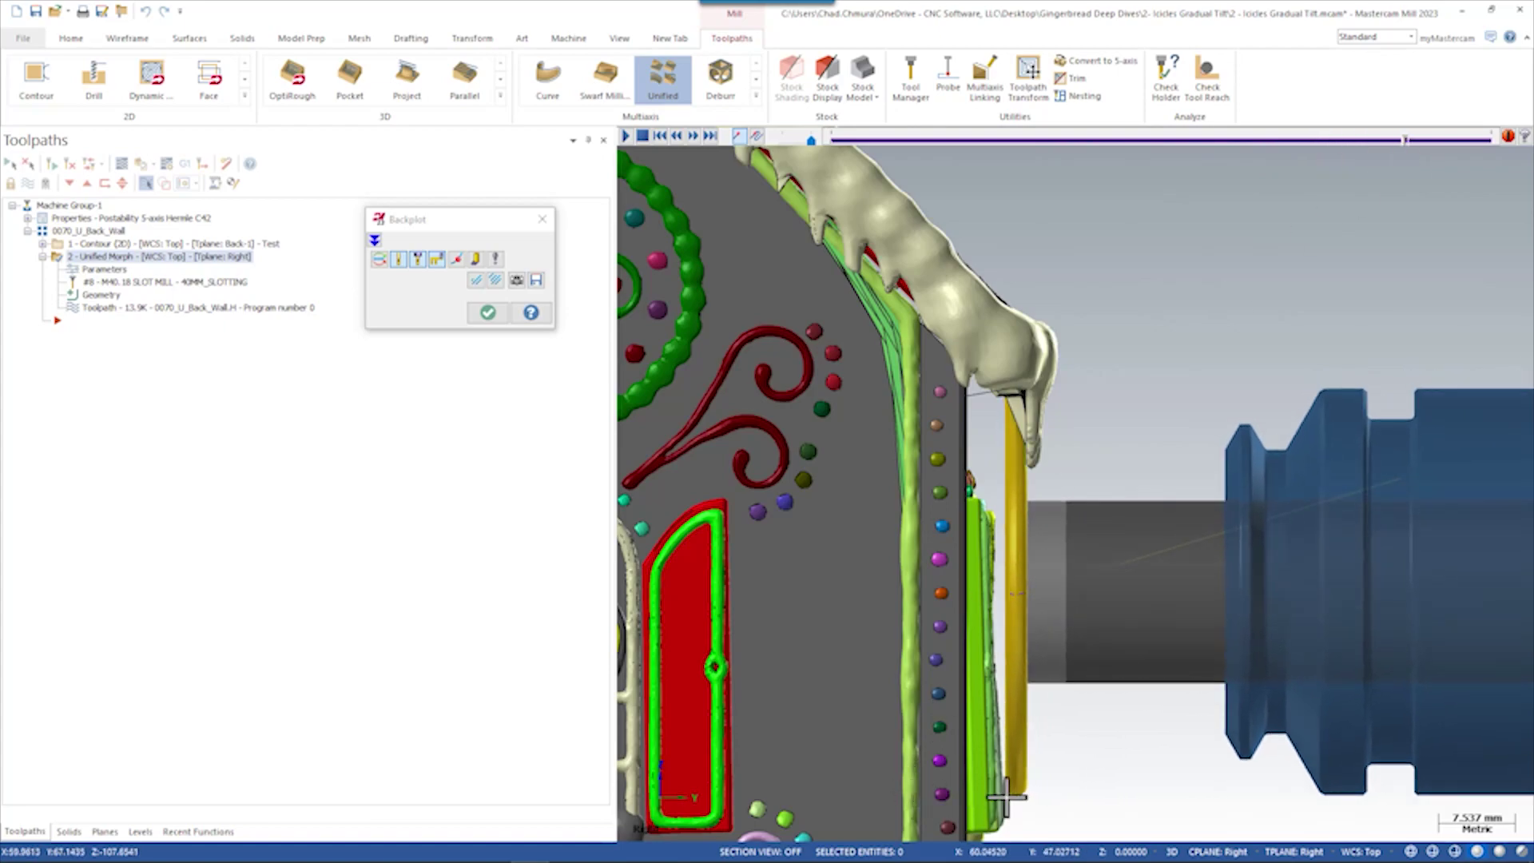